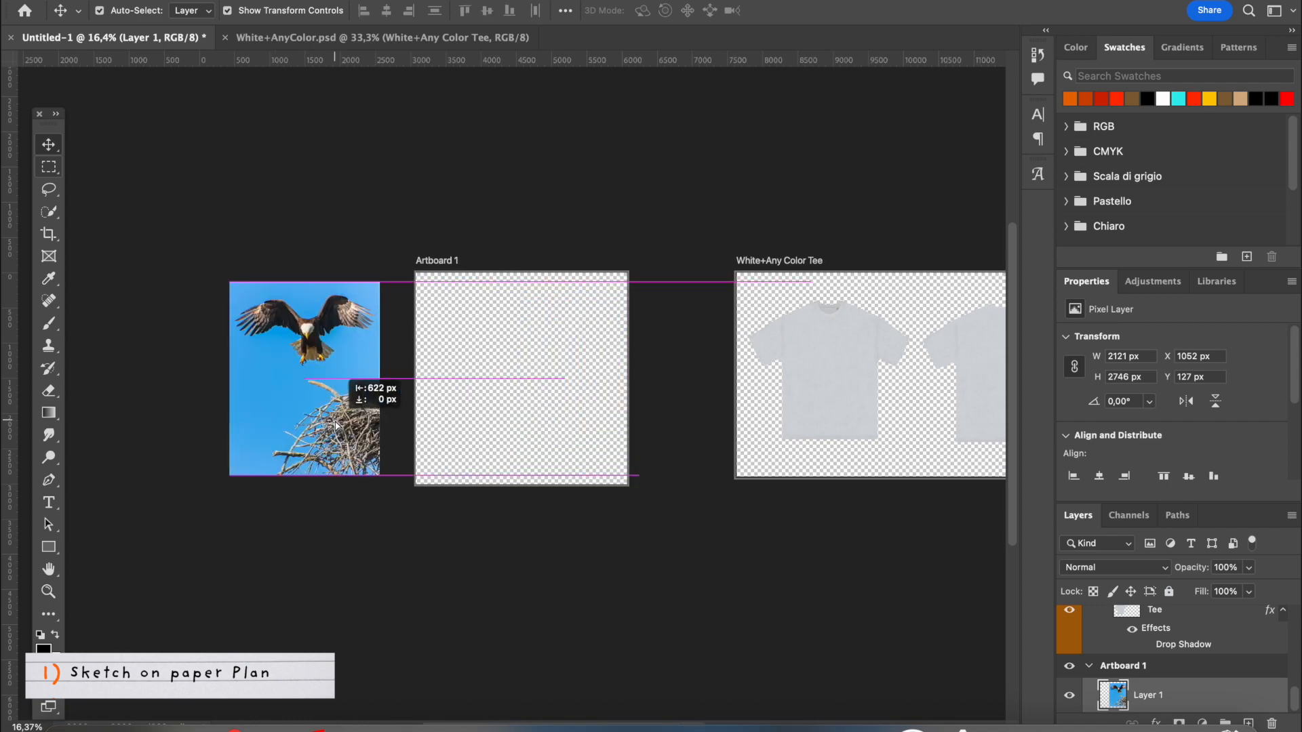
Place the bald eagle photo outside Artboard 1 on the empty canvas and deselect it.
click(378, 302)
scroll(370, 298, up, 5)
scroll(369, 298, up, 1)
scroll(368, 299, down, 5)
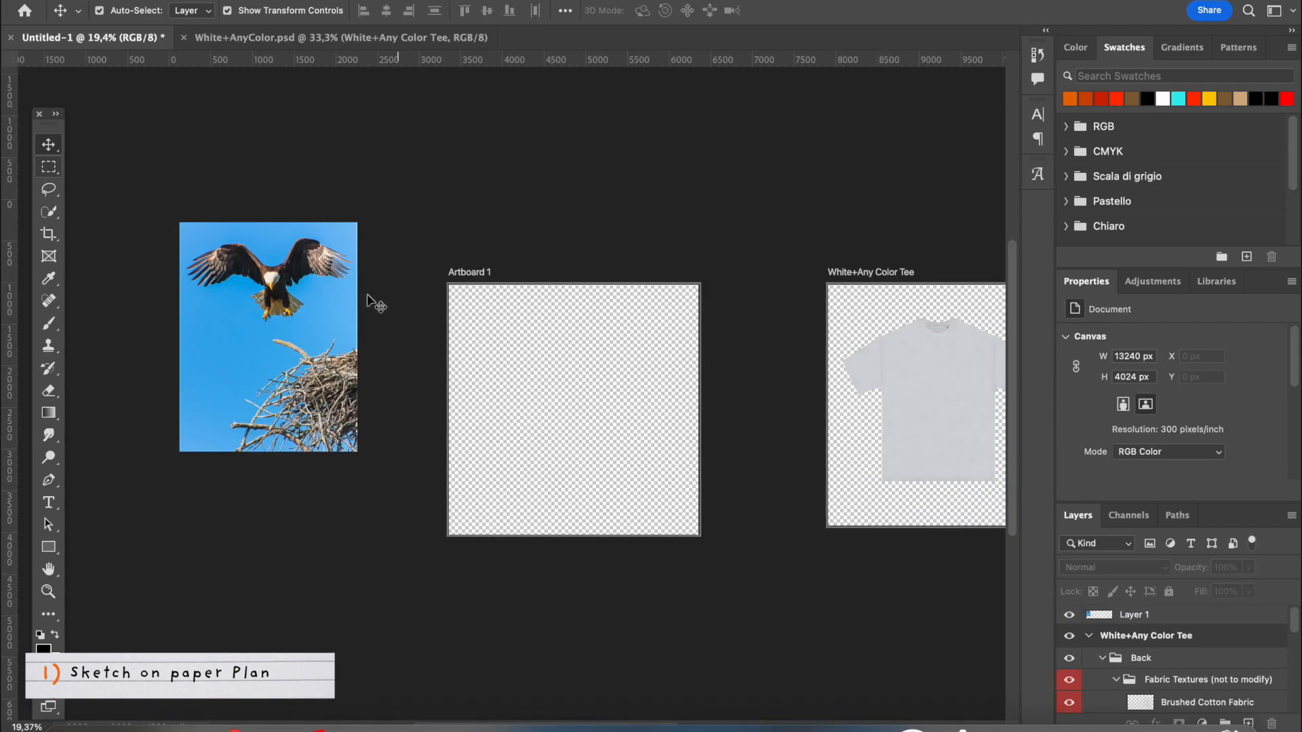
Switch to Google Chrome and enter "eagle" in a new browser tab.
click(515, 729)
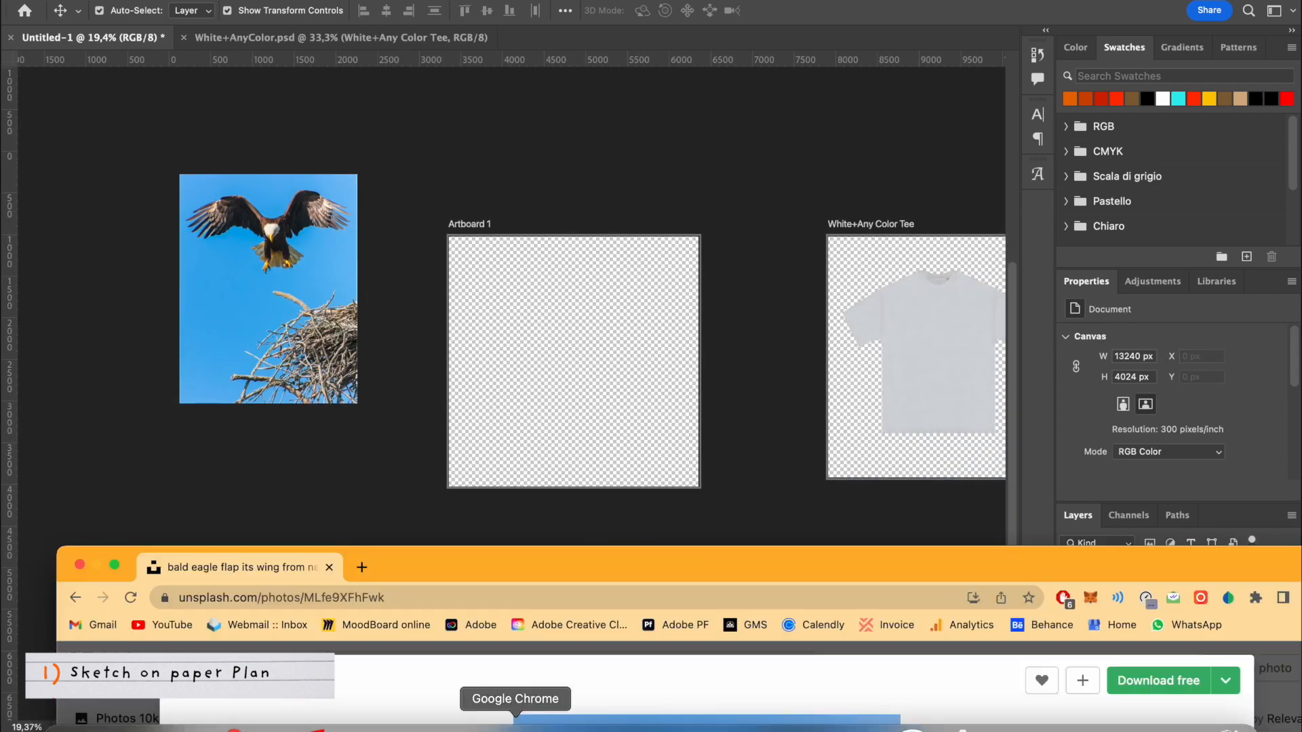
click(360, 567)
drag(601, 564, 616, 105)
text(ea)
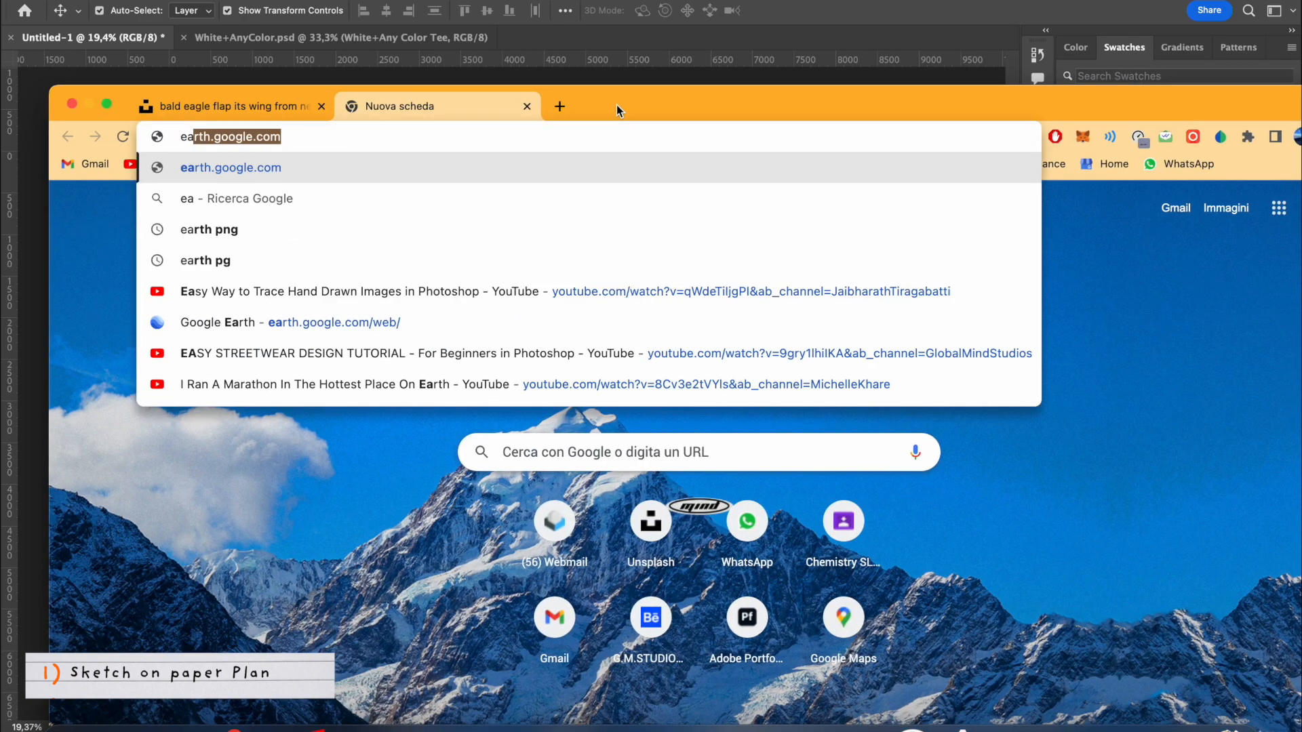
text(gle)
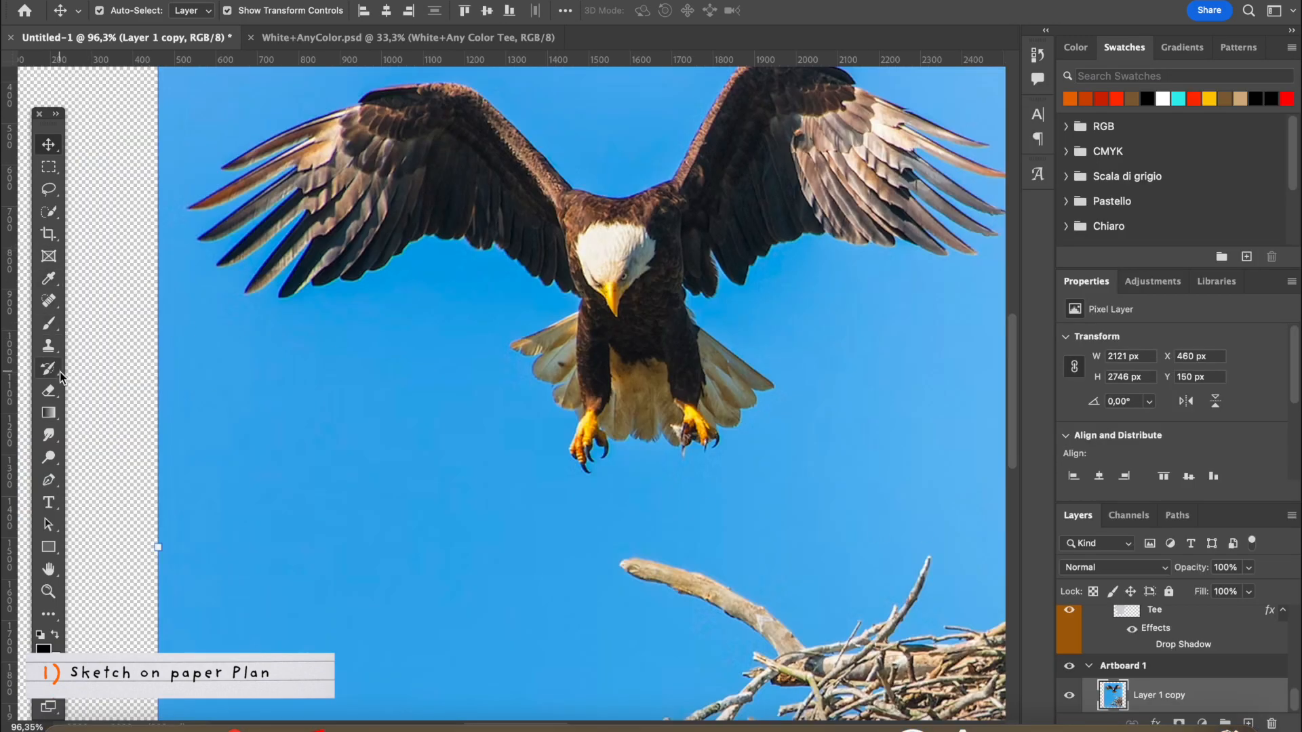
click(61, 347)
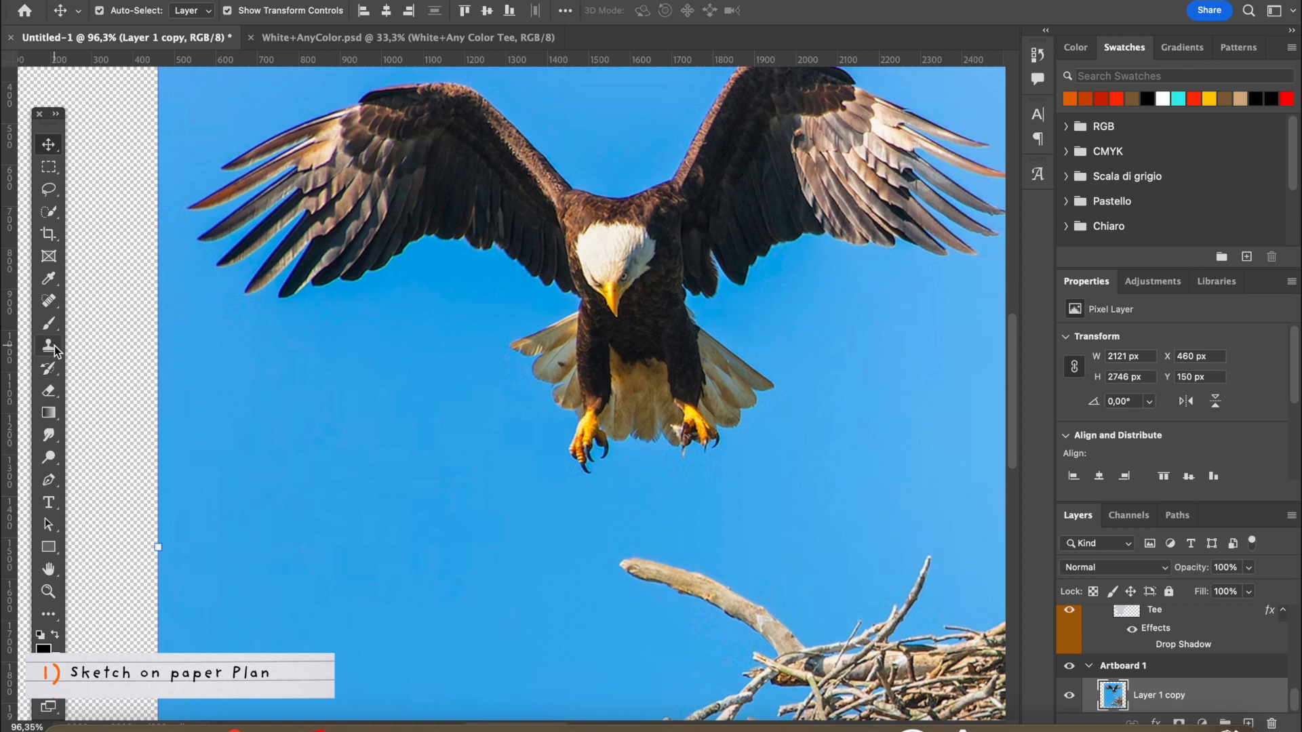
click(52, 210)
click(128, 232)
click(392, 333)
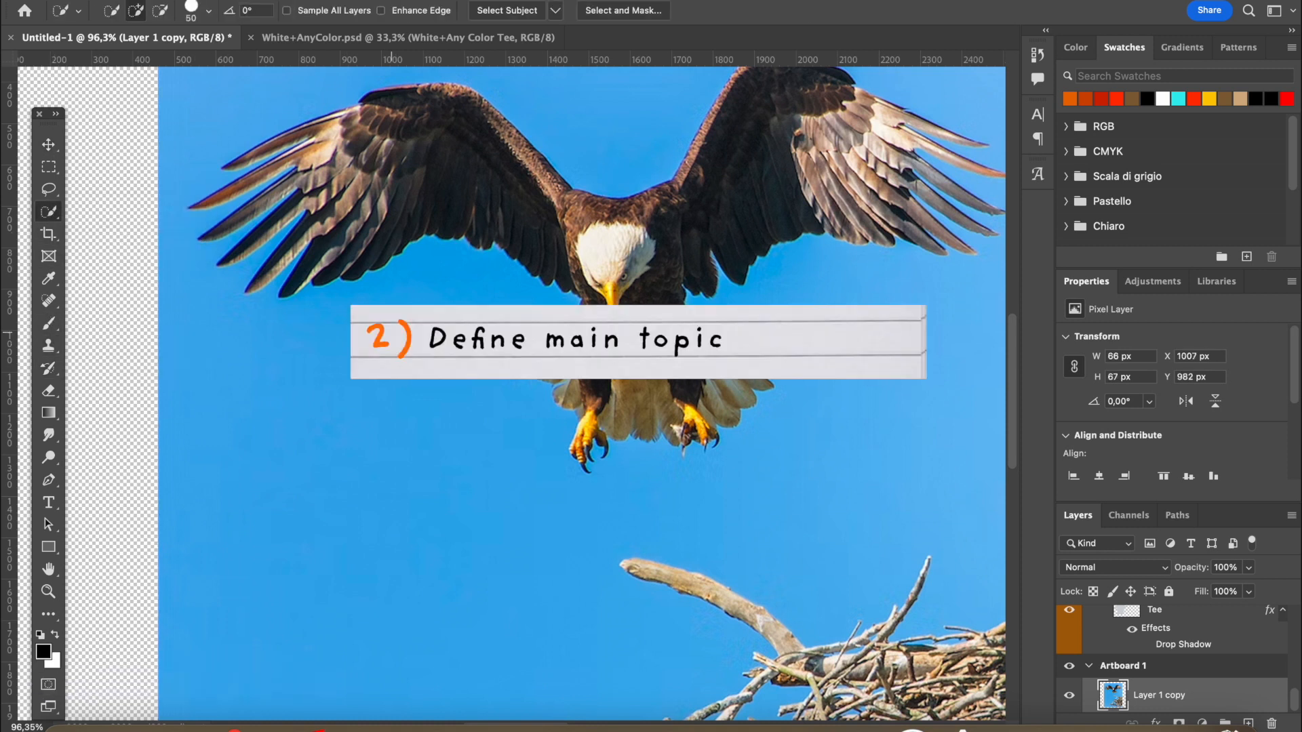
Try to delete the blue sky around the eagle with a Magic Wand selection.
click(50, 214)
click(117, 243)
click(396, 309)
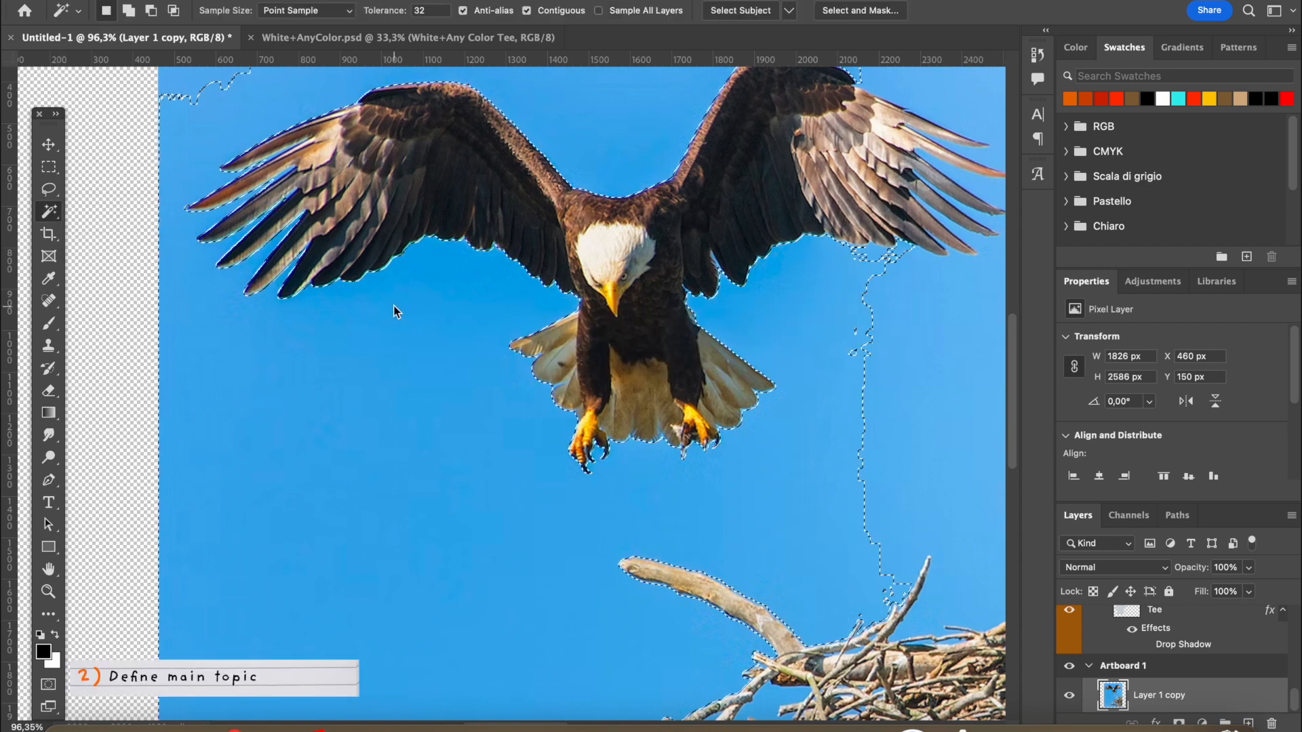
key(Delete)
key(ctrl+z)
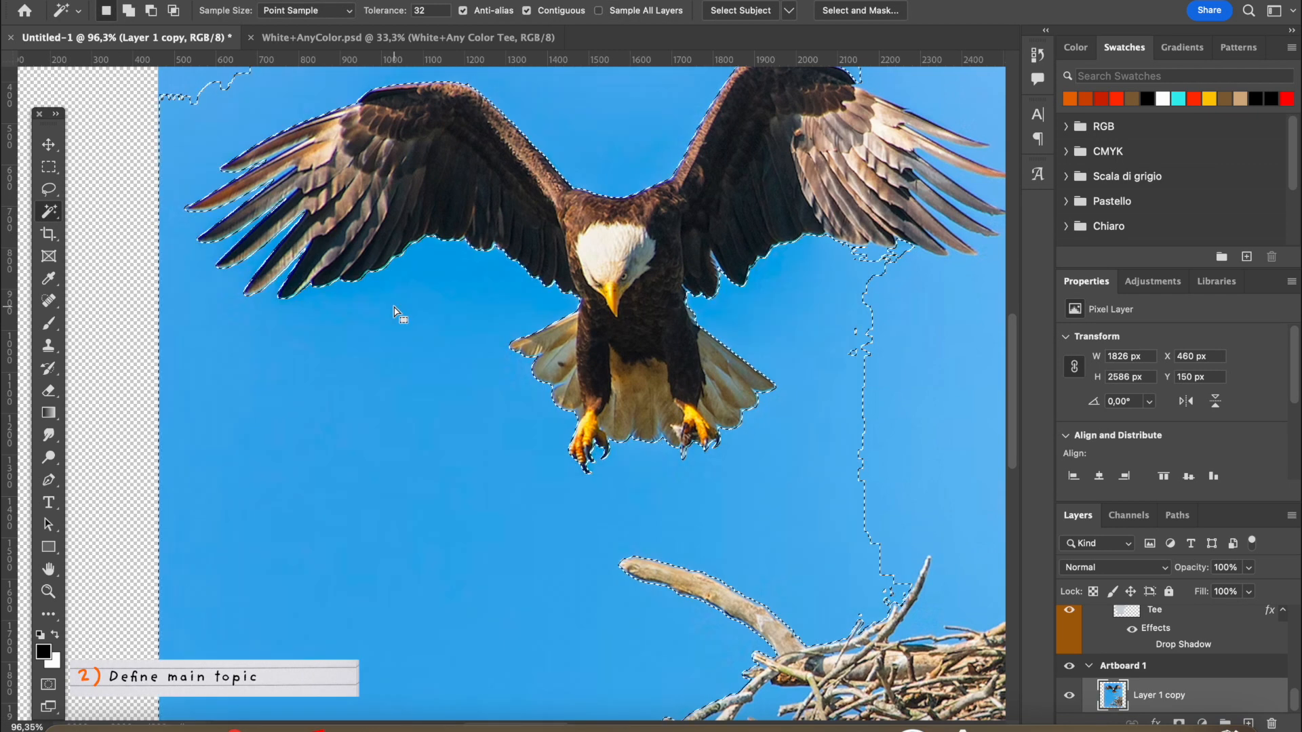
Marquee-select the area below the eagle's claws, about 2675 by 1688 px, delete the nest portion from the photo copy, and clear the selection.
click(50, 189)
click(49, 168)
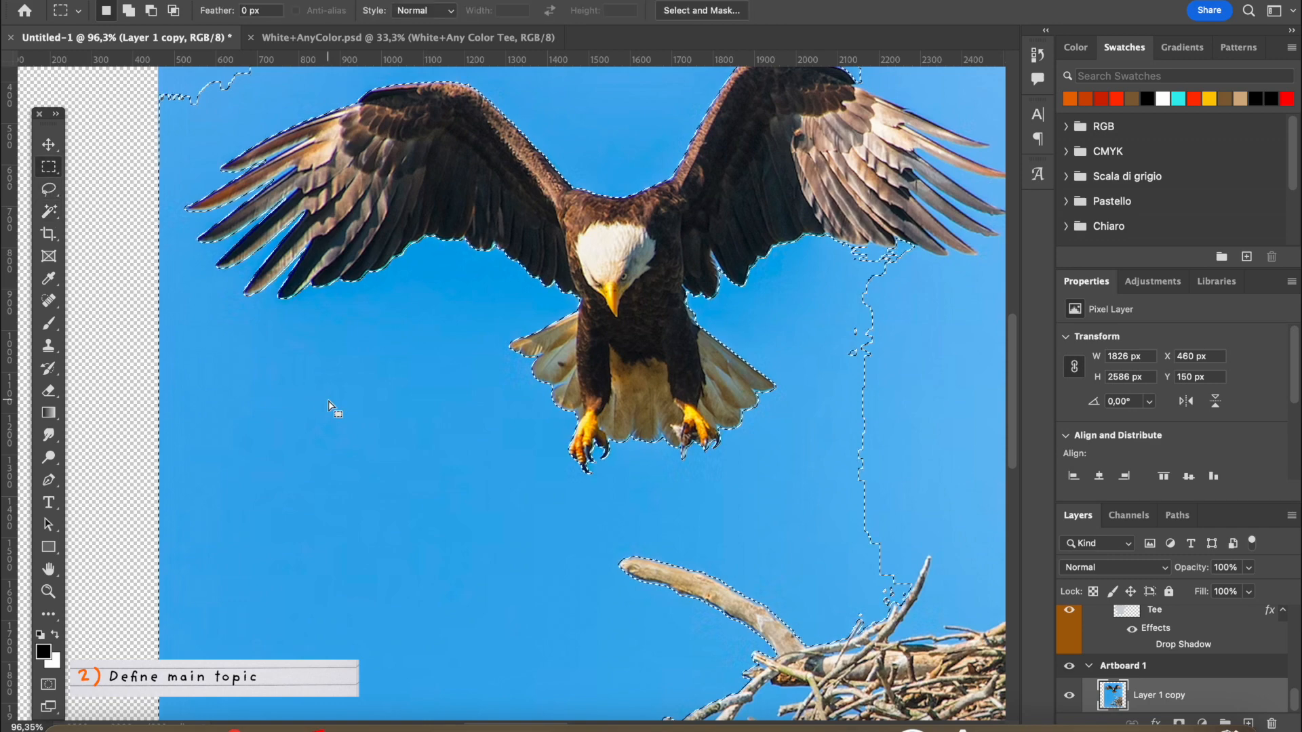
click(336, 408)
scroll(336, 407, down, 4)
scroll(337, 408, down, 3)
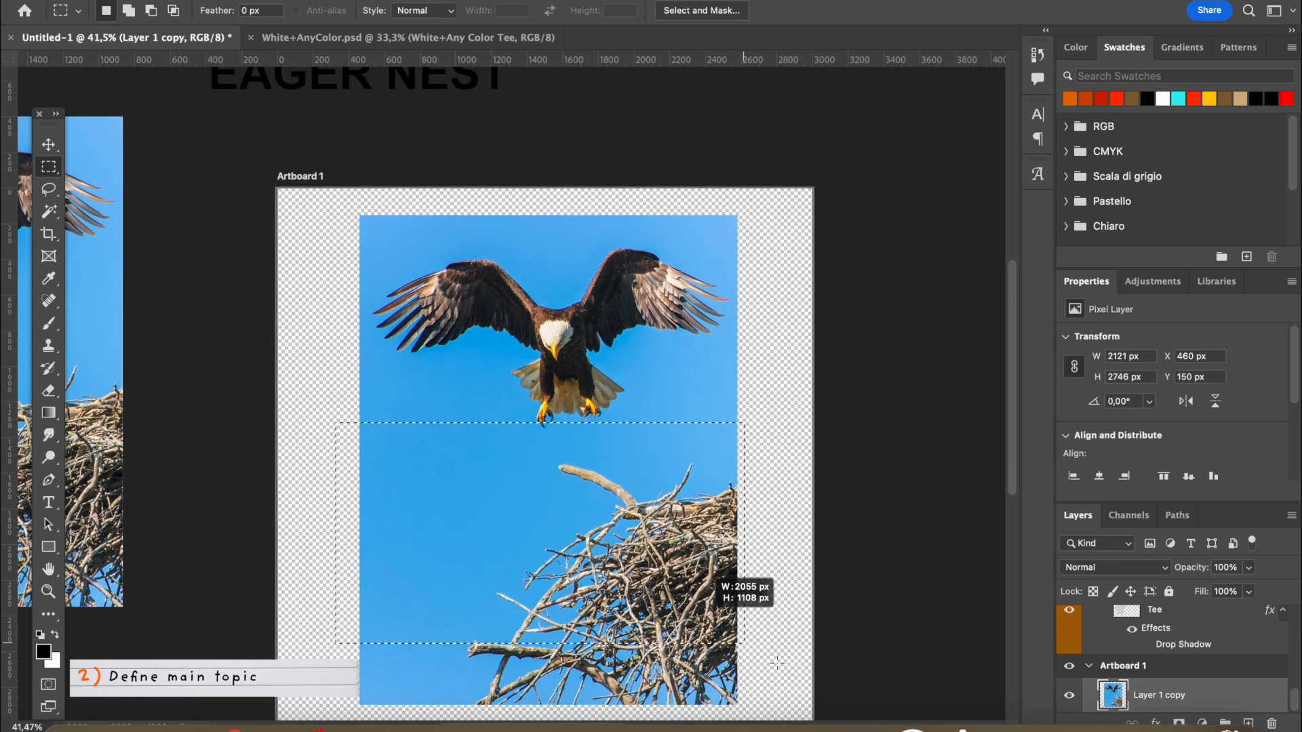
drag(777, 663, 814, 723)
drag(675, 319, 674, 331)
key(Delete)
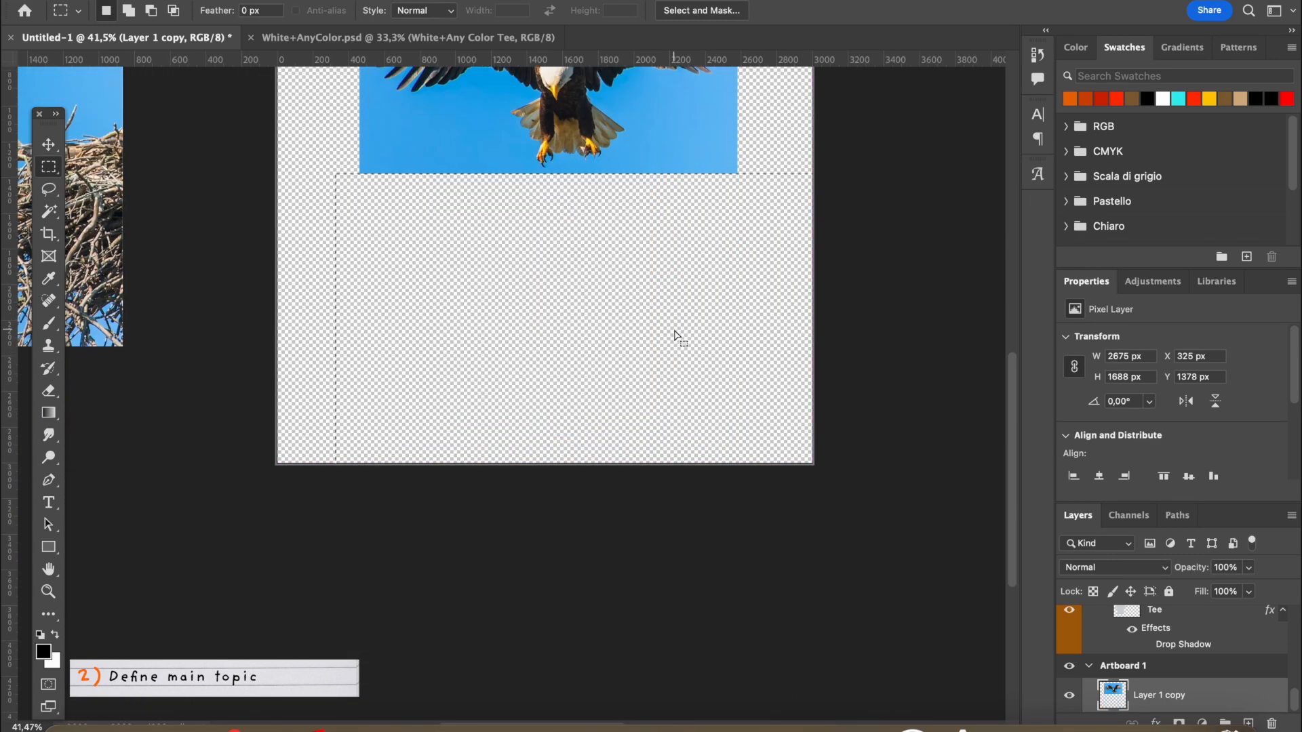
scroll(674, 332, up, 5)
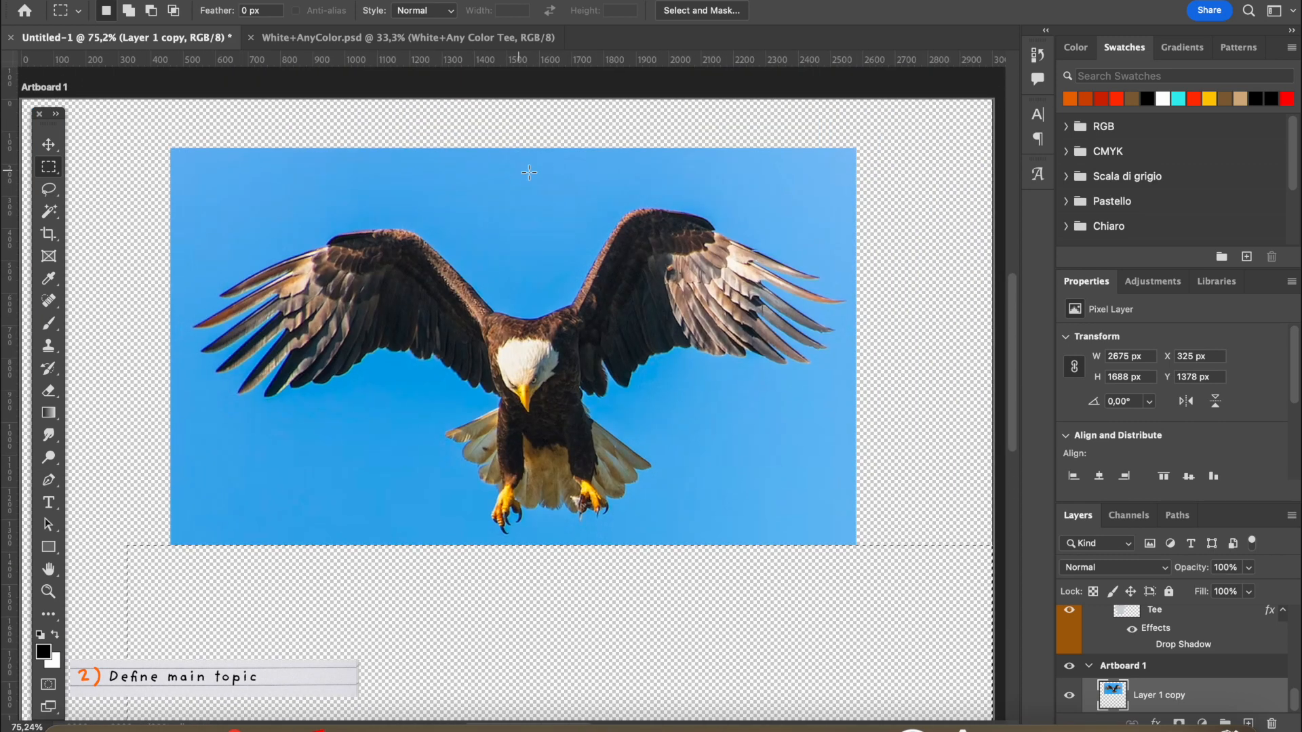
click(48, 187)
click(173, 200)
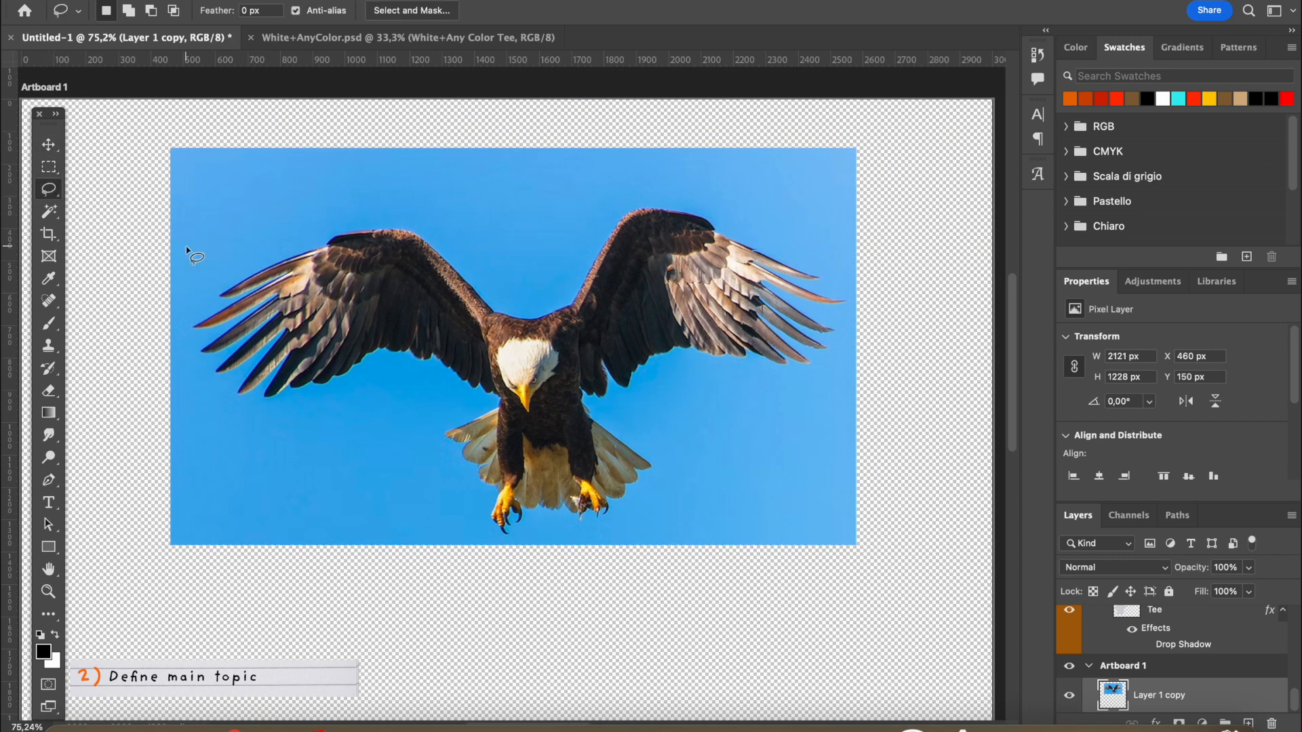
Try to use the Clone Stamp on the sky just above the eagle's wing.
click(52, 347)
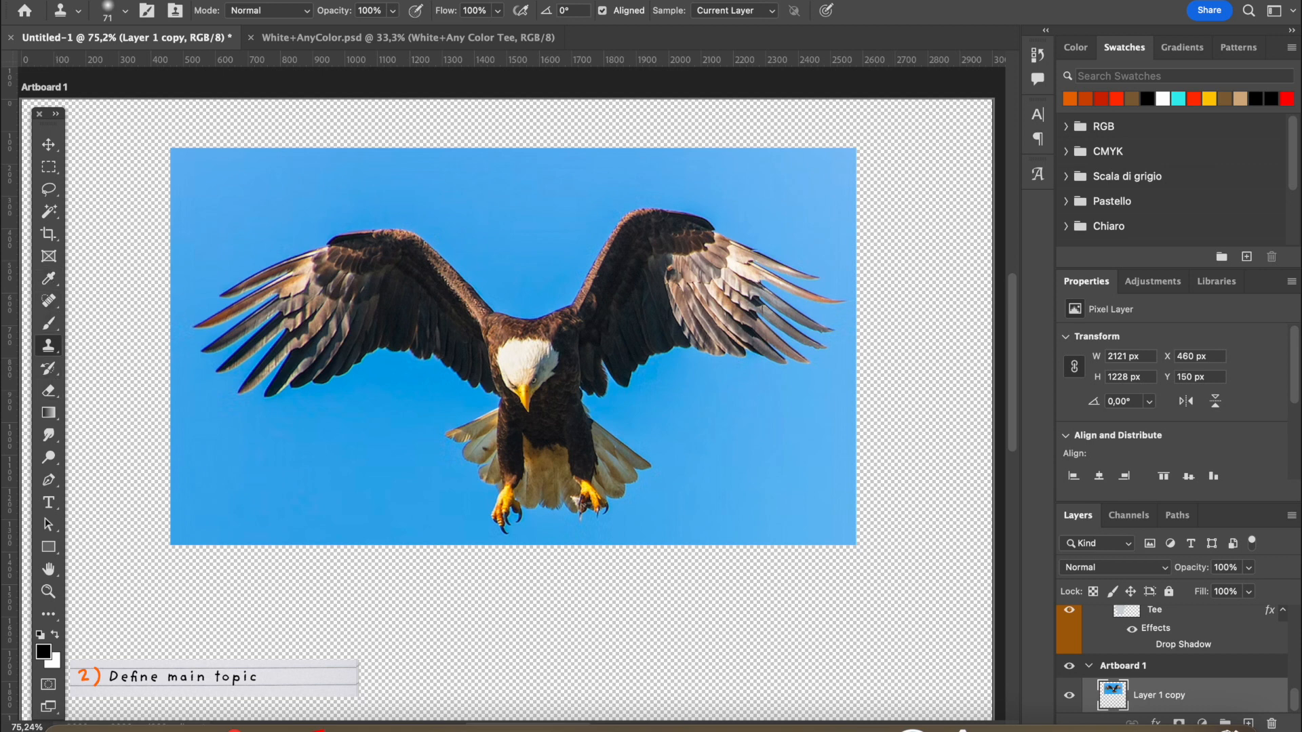
click(437, 226)
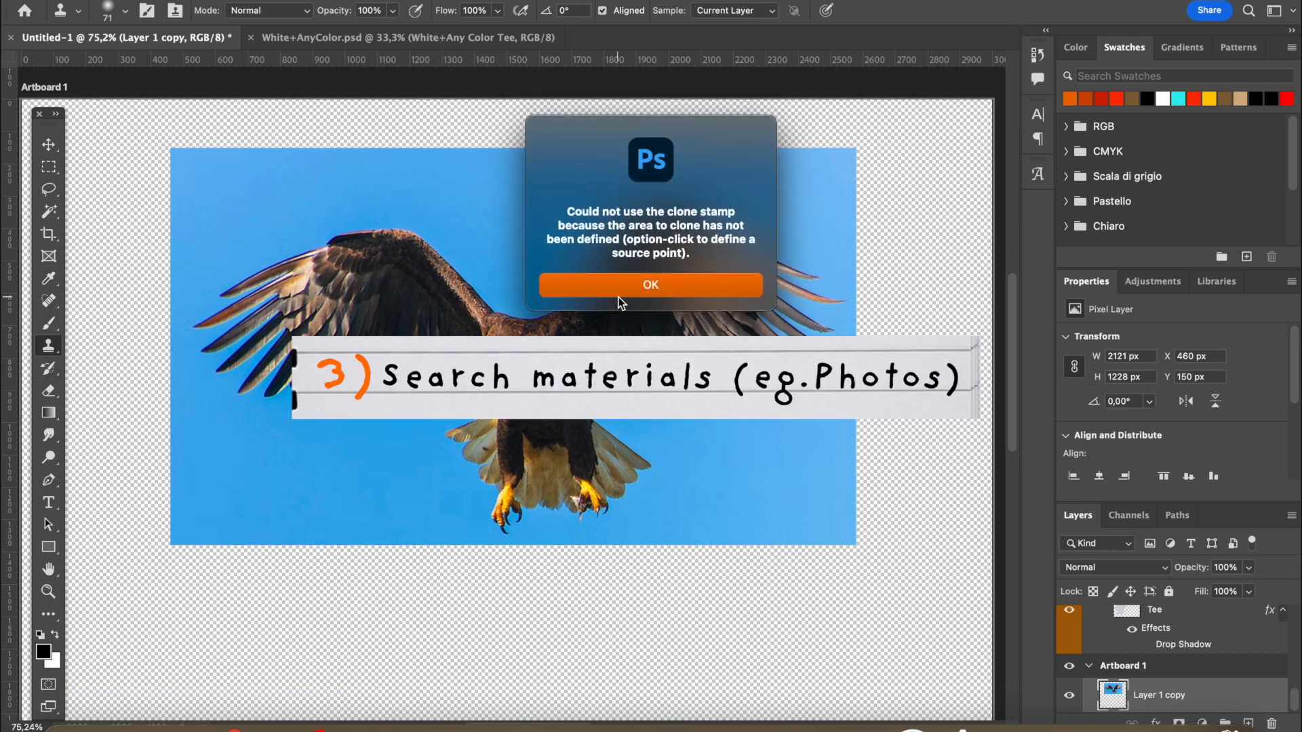
click(672, 289)
Select the blue sky around the eagle with Color Range, adding samples from its different shades.
click(48, 145)
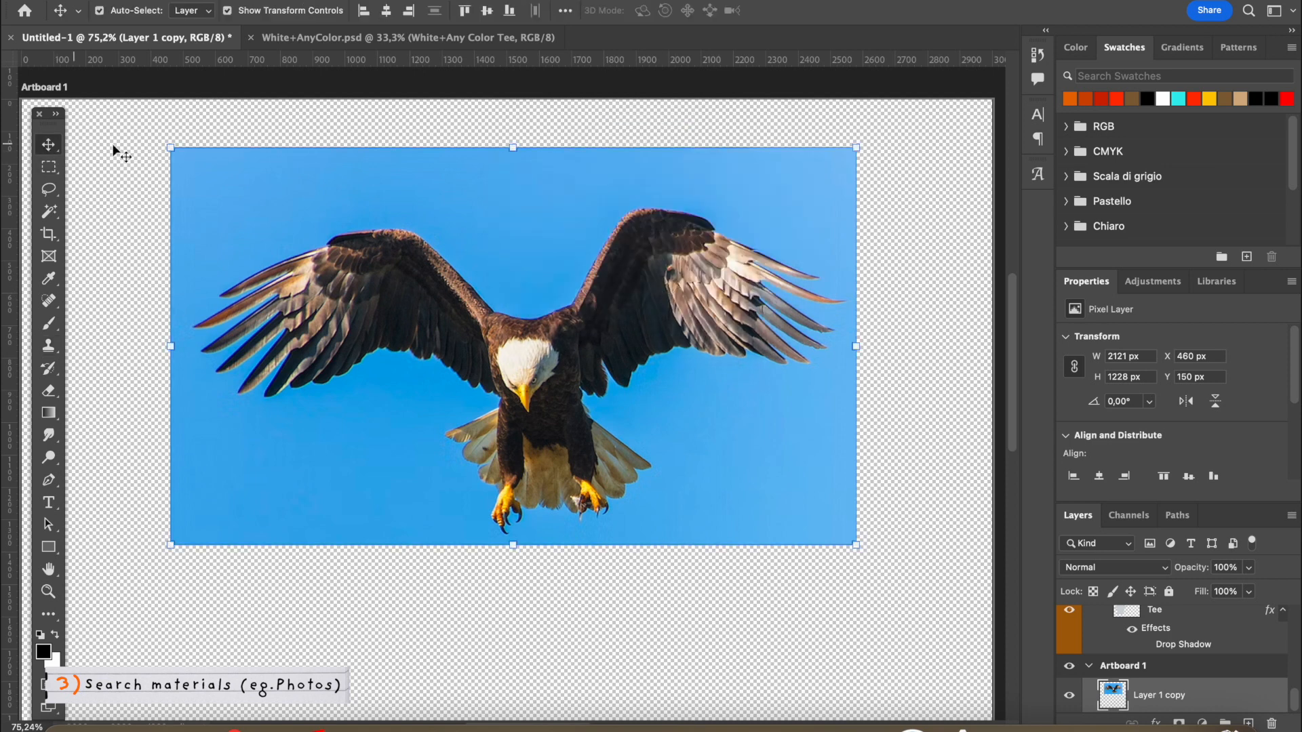
click(342, 1)
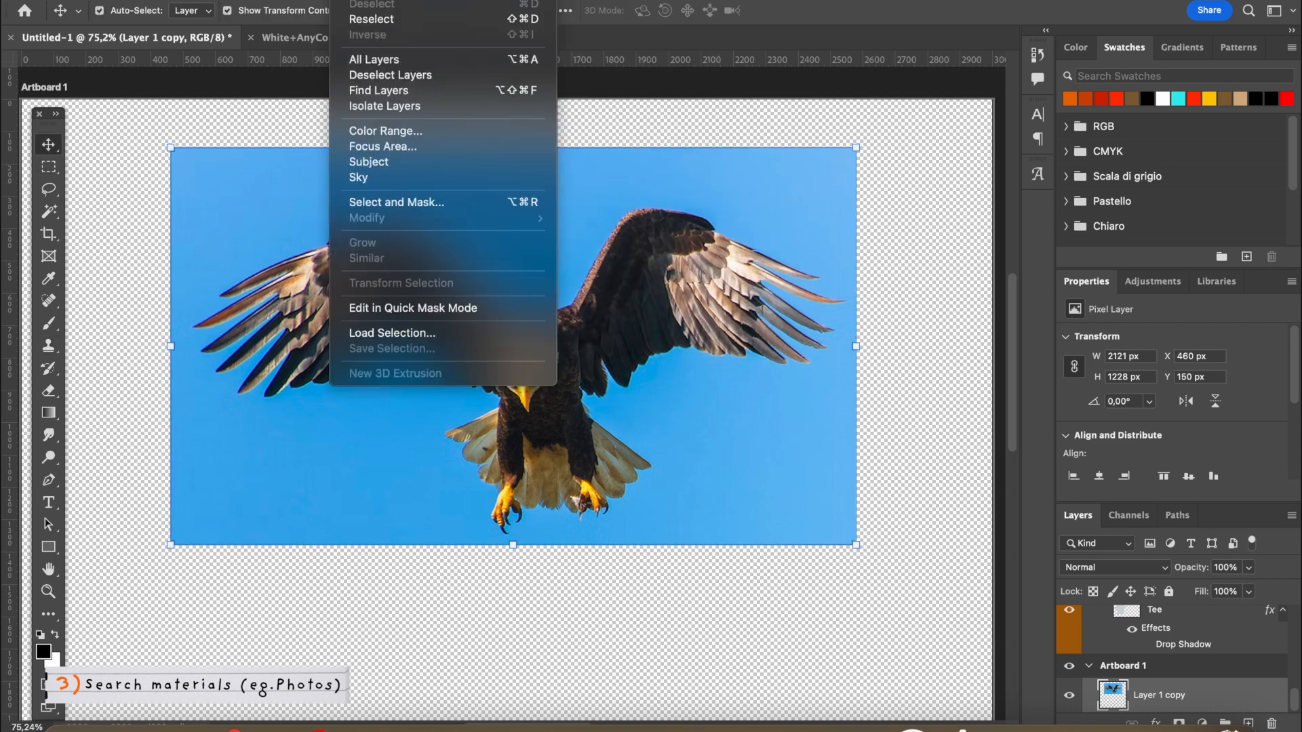
mouse_move(400, 1)
mouse_move(343, 1)
click(407, 129)
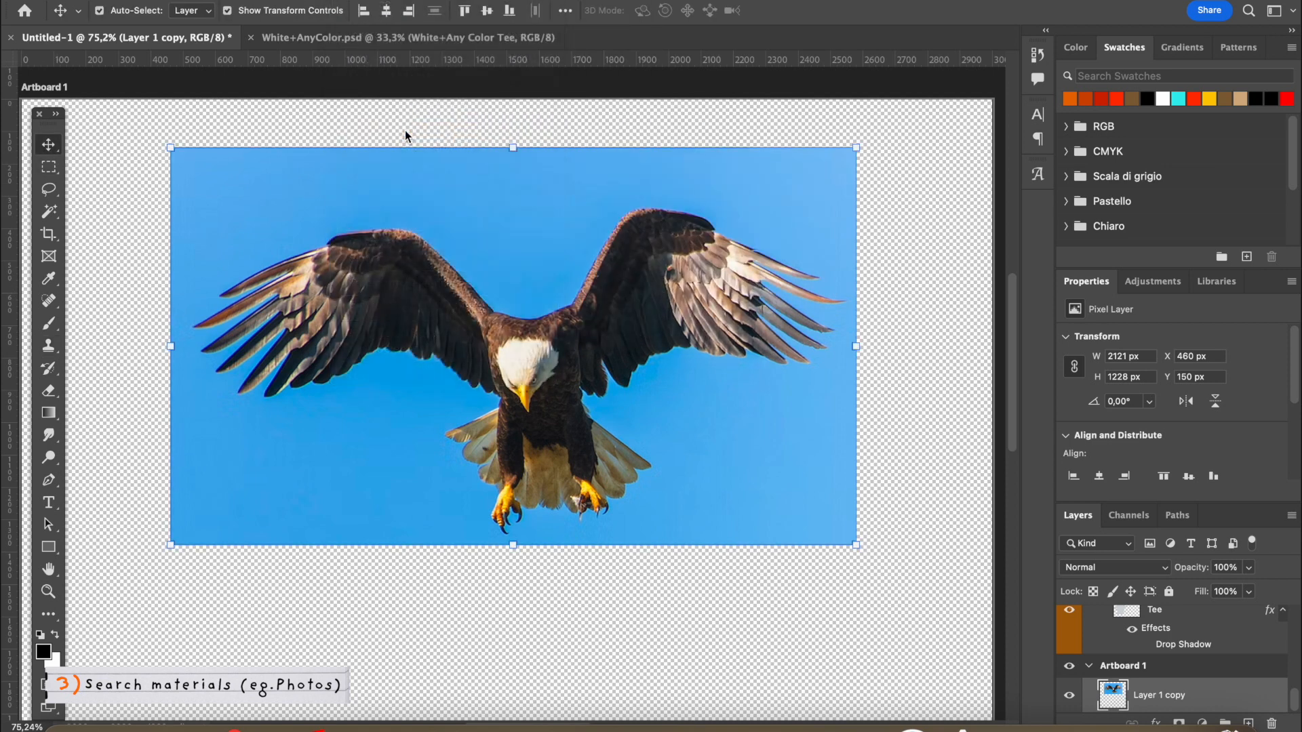
click(458, 222)
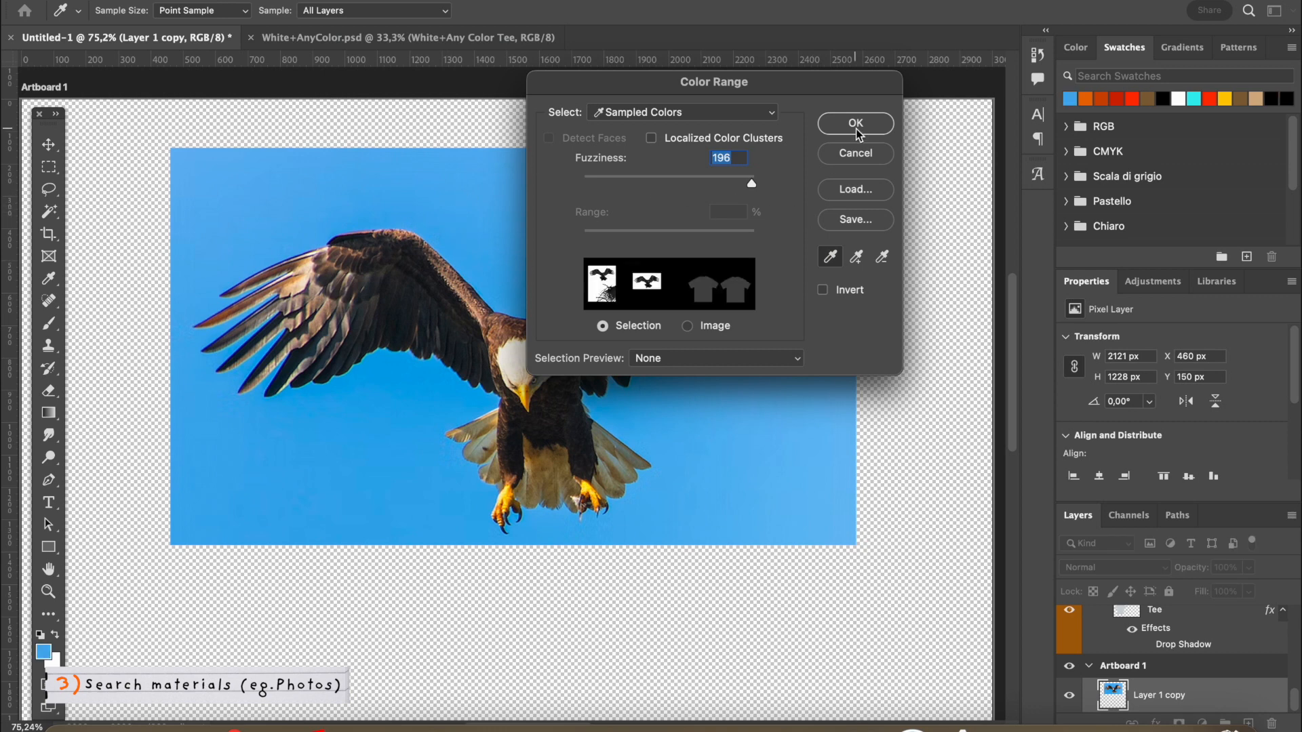
click(712, 429)
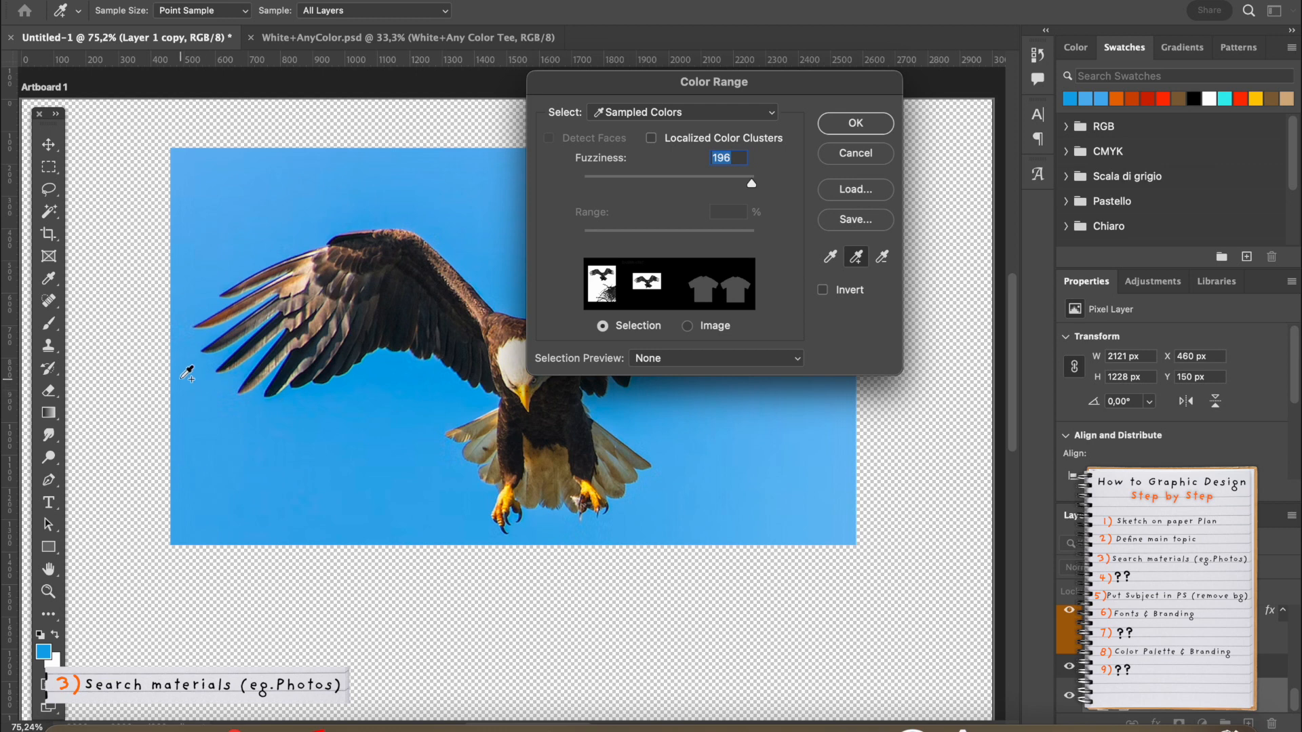
click(779, 513)
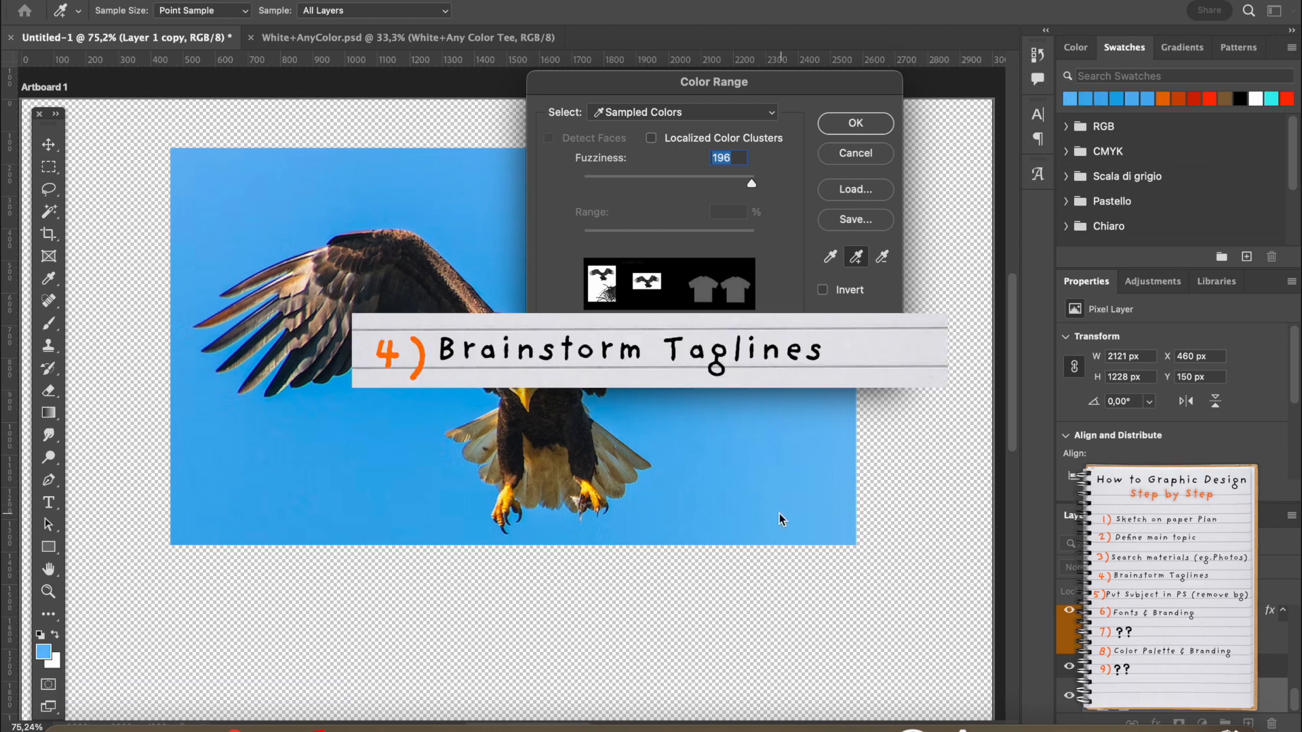
click(855, 125)
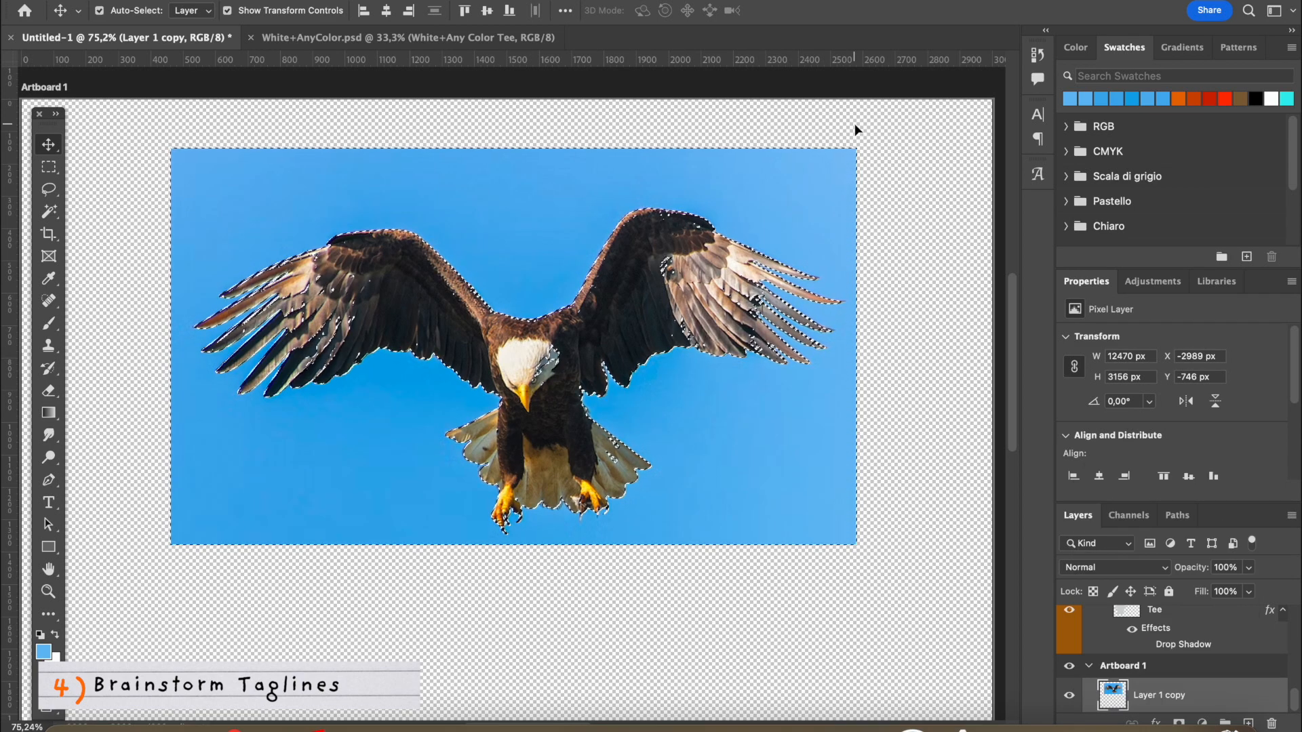
Subtract the eagle's head and wing areas from the sky selection with the Quick Selection tool.
right_click(53, 216)
click(102, 216)
scroll(531, 257, up, 3)
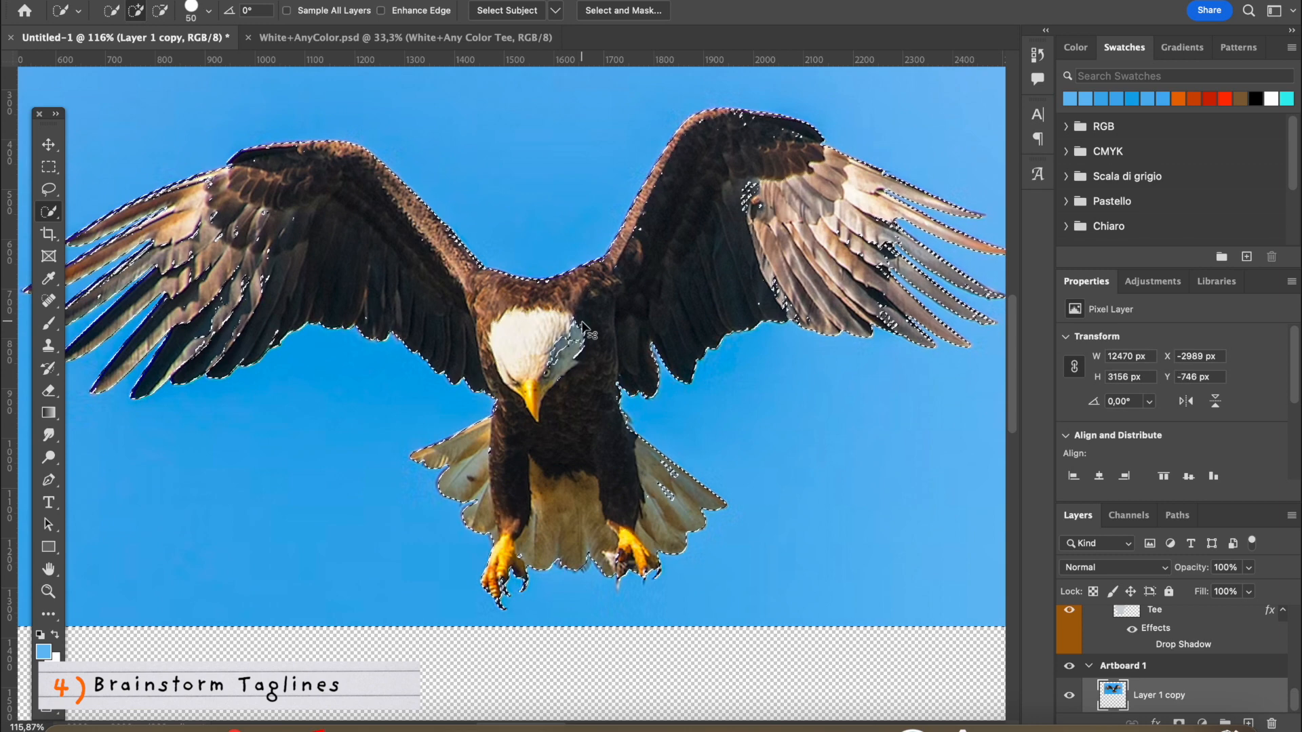
click(160, 10)
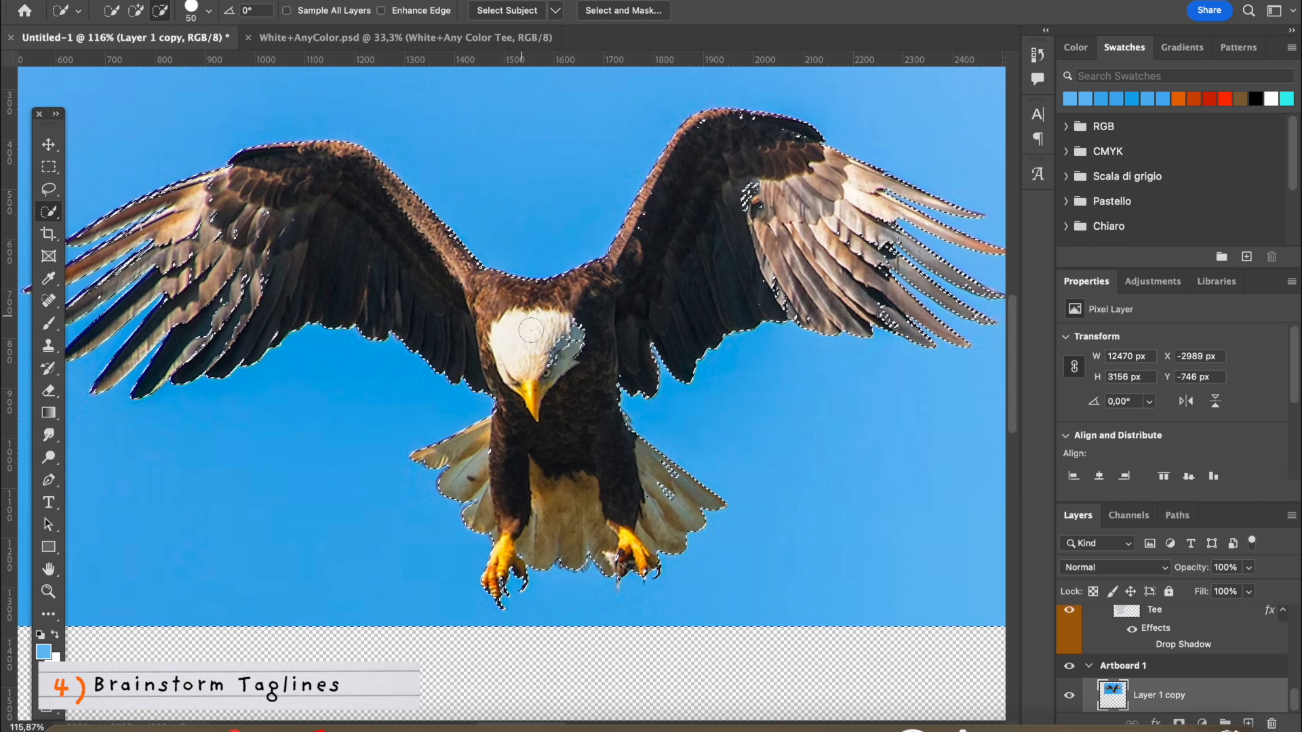
click(566, 349)
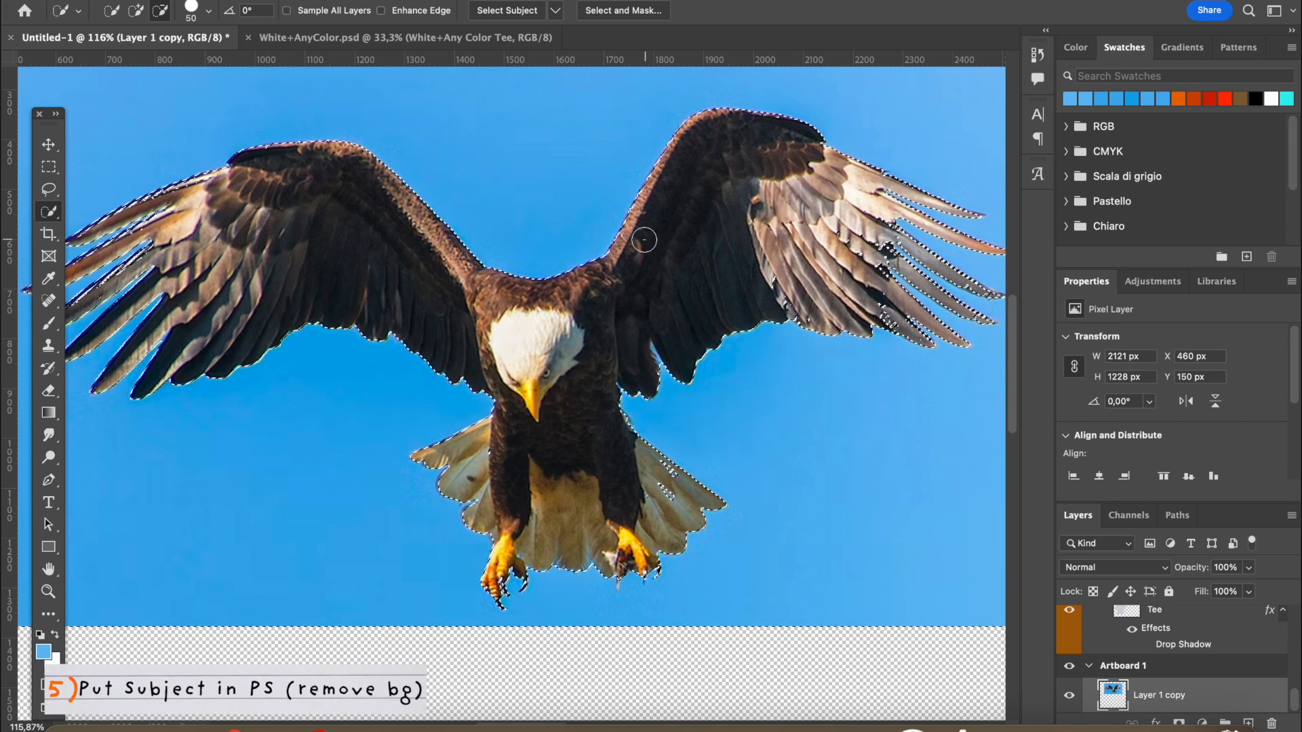
click(678, 209)
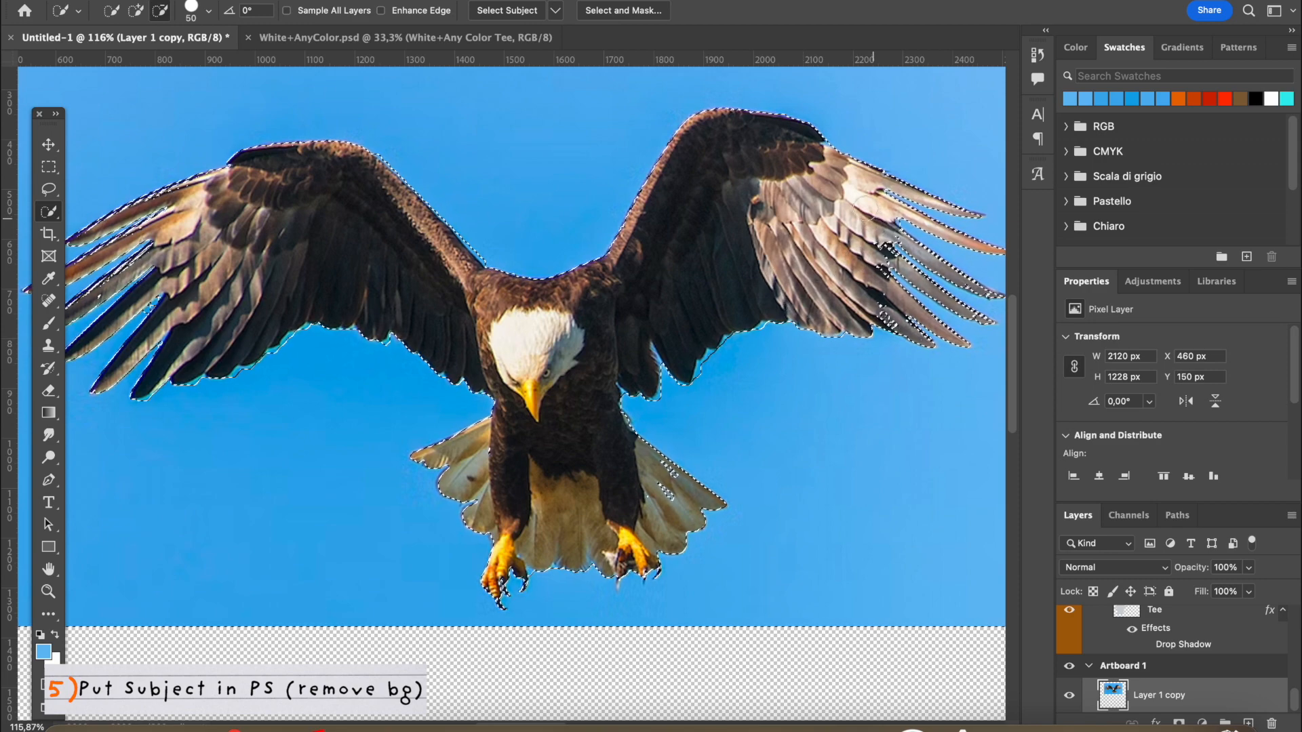
Delete the selected sky from the eagle layer and clear the selection.
key(super+0)
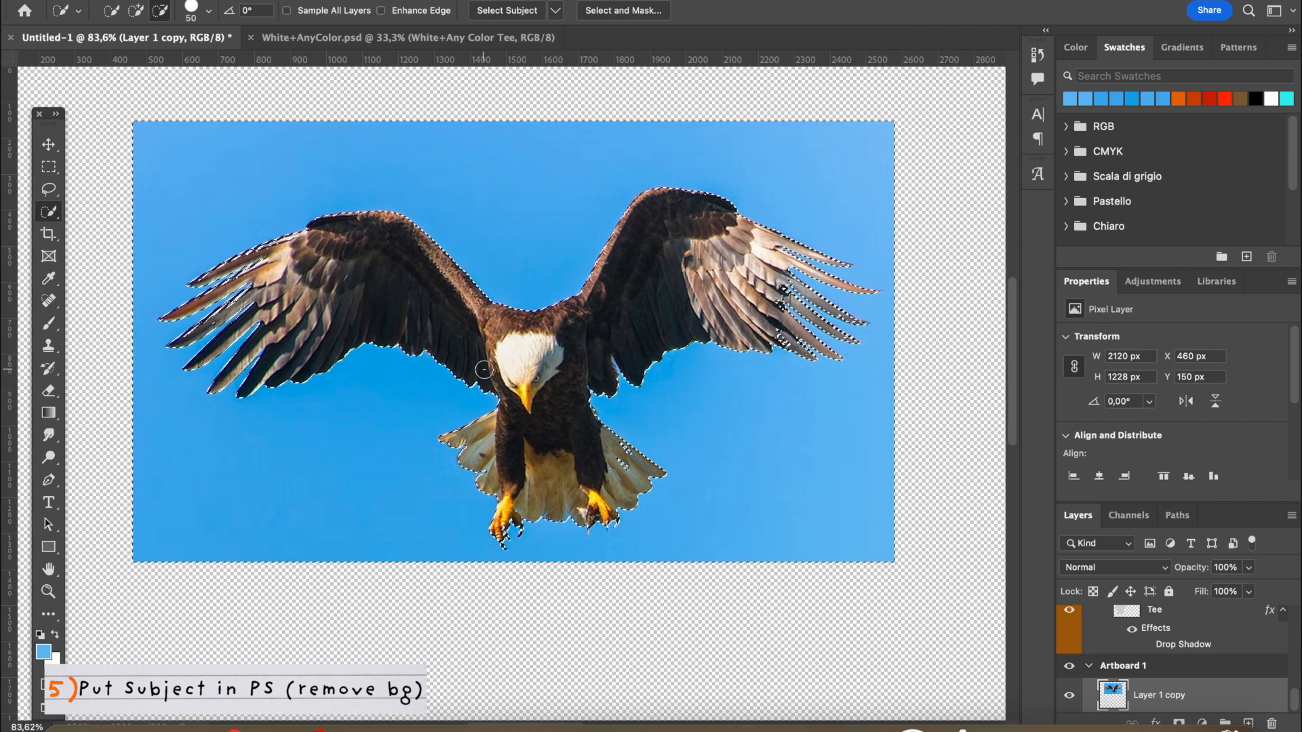
click(1181, 722)
key(super+z)
key(Delete)
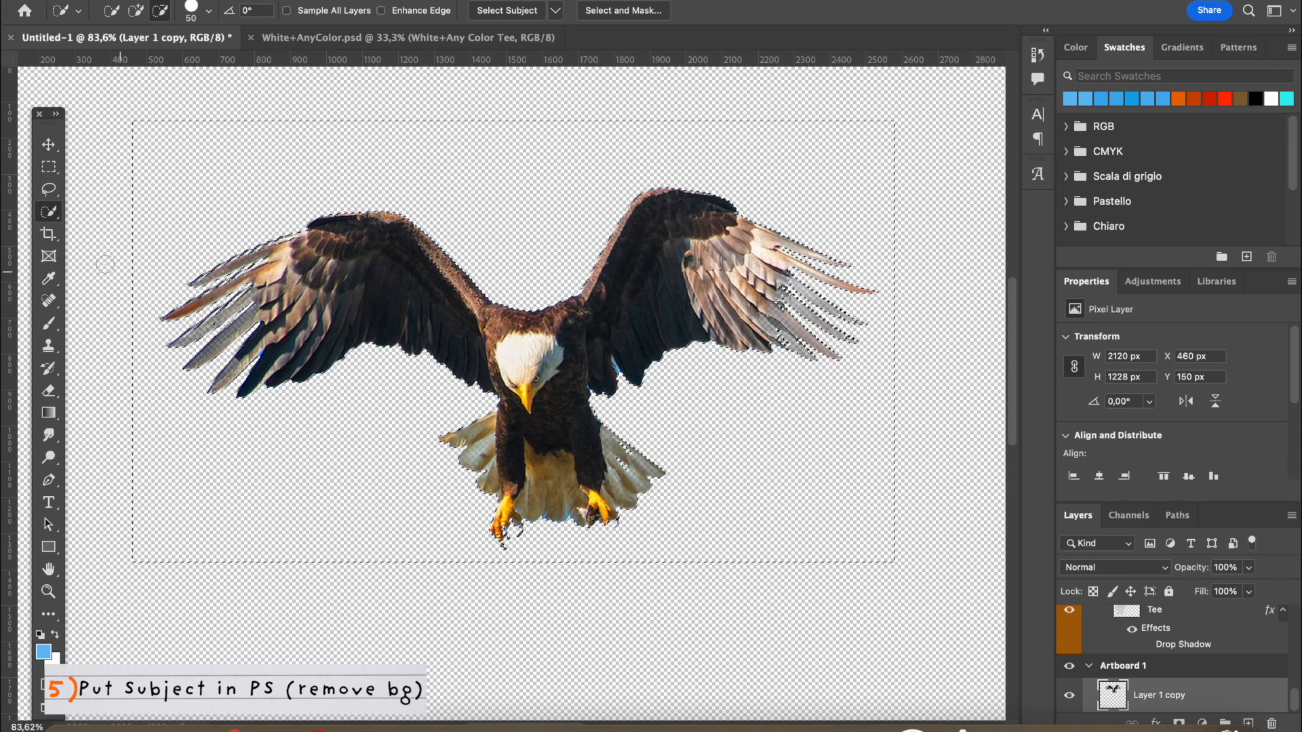
click(48, 189)
click(70, 204)
click(49, 145)
scroll(608, 367, up, 1)
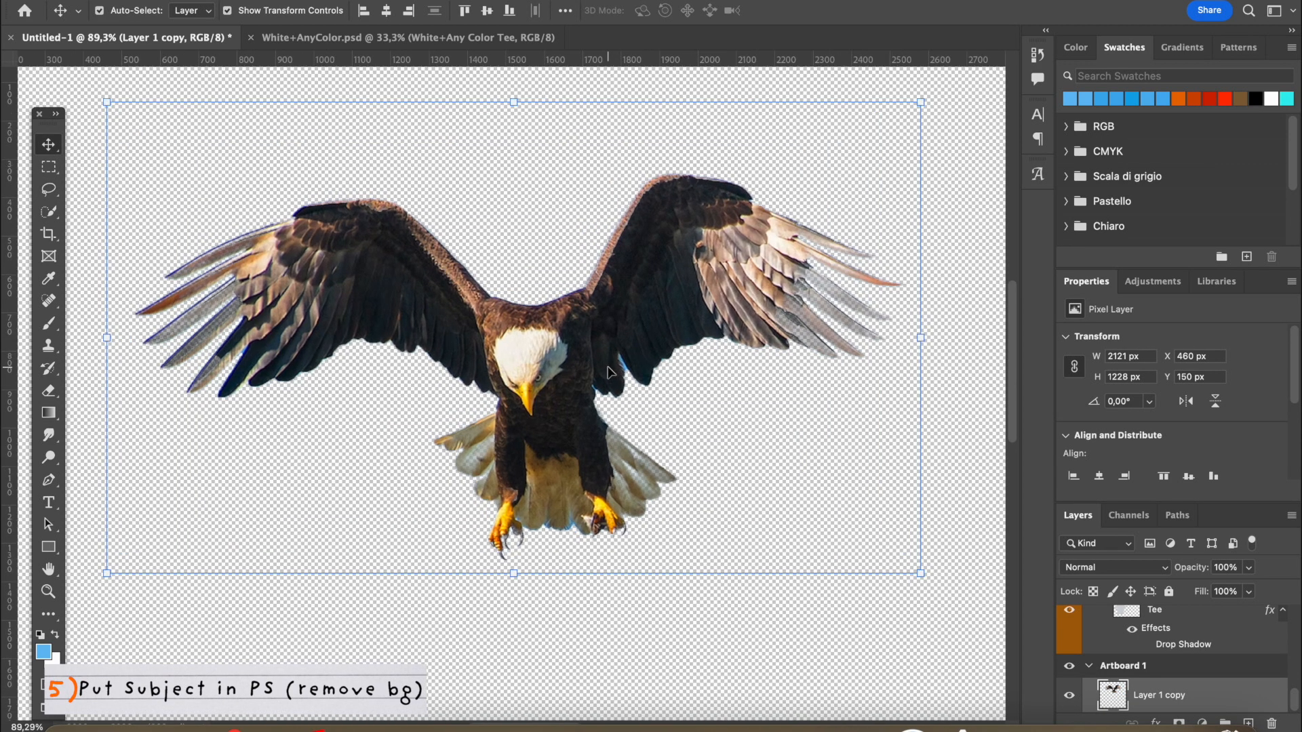
Trim the leftover blue background between the eagle's tail feathers and around its claws on Layer 1 copy with the Lasso tool.
click(569, 641)
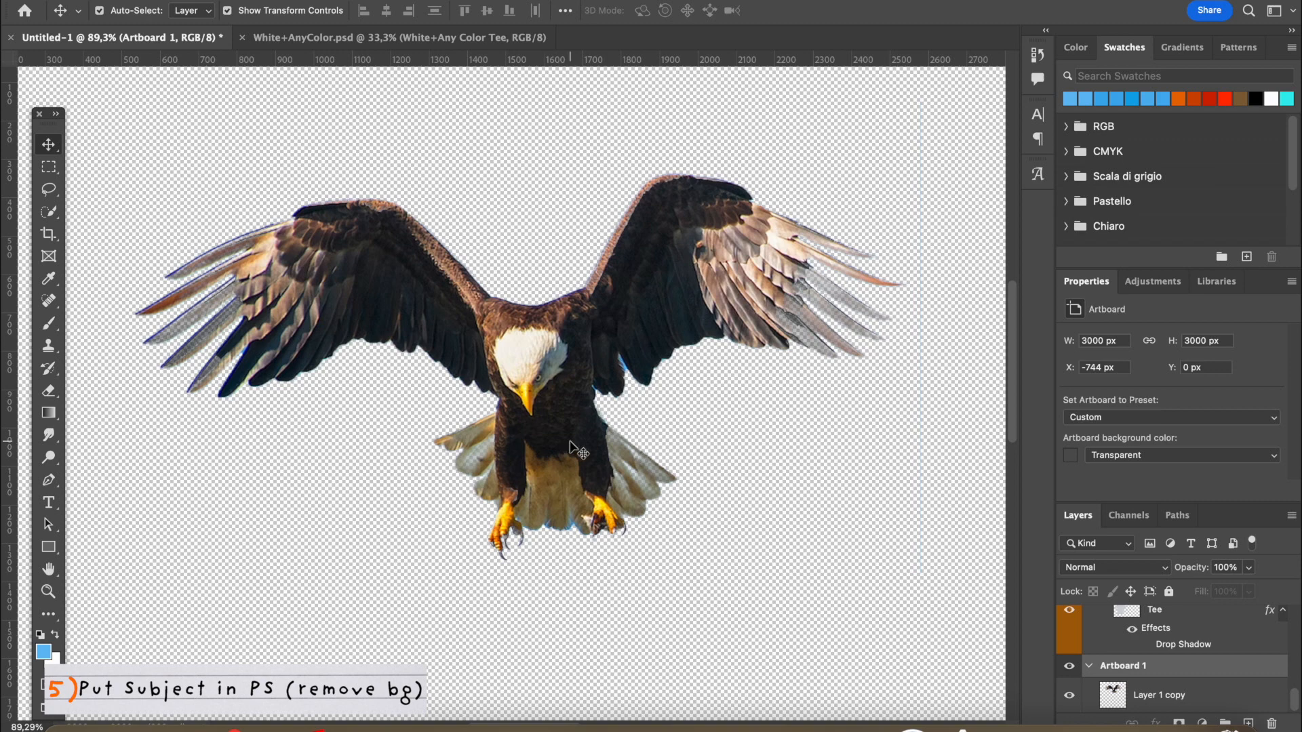
scroll(578, 450, up, 6)
click(1155, 707)
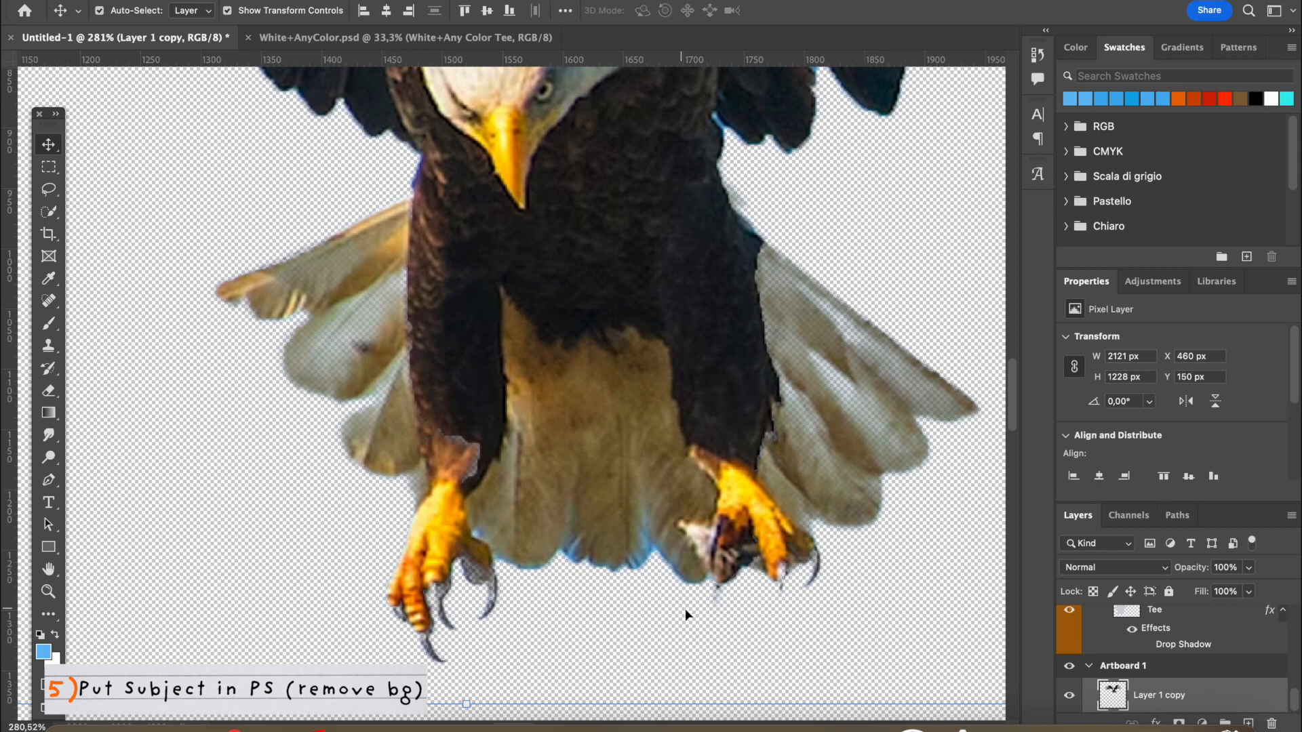
click(46, 192)
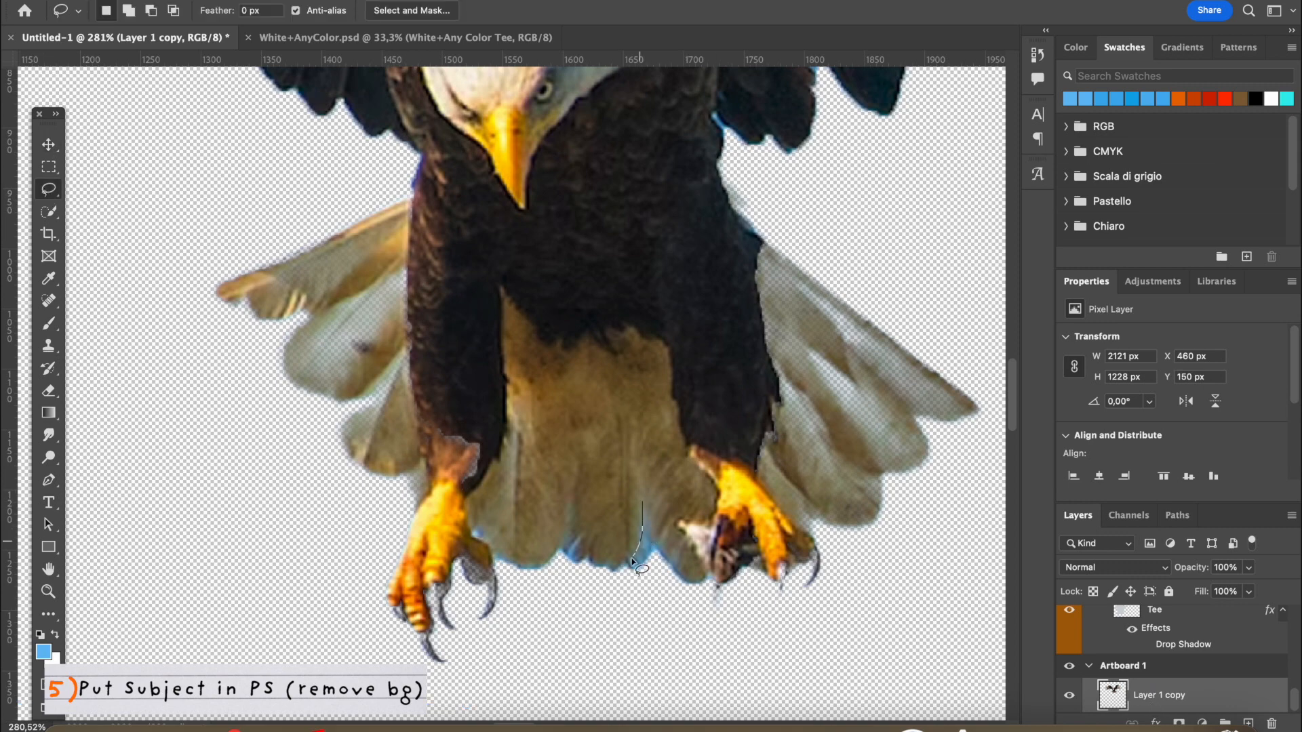
scroll(816, 569, down, 6)
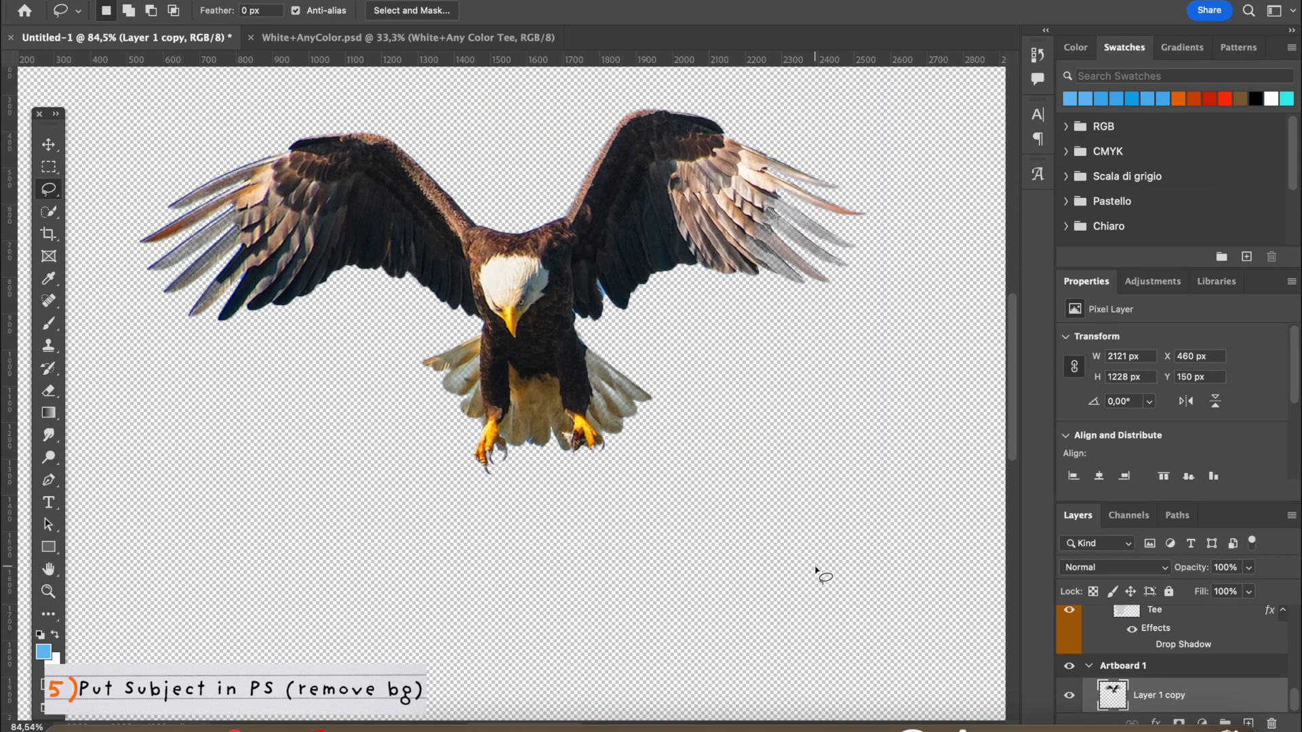
scroll(817, 571, up, 6)
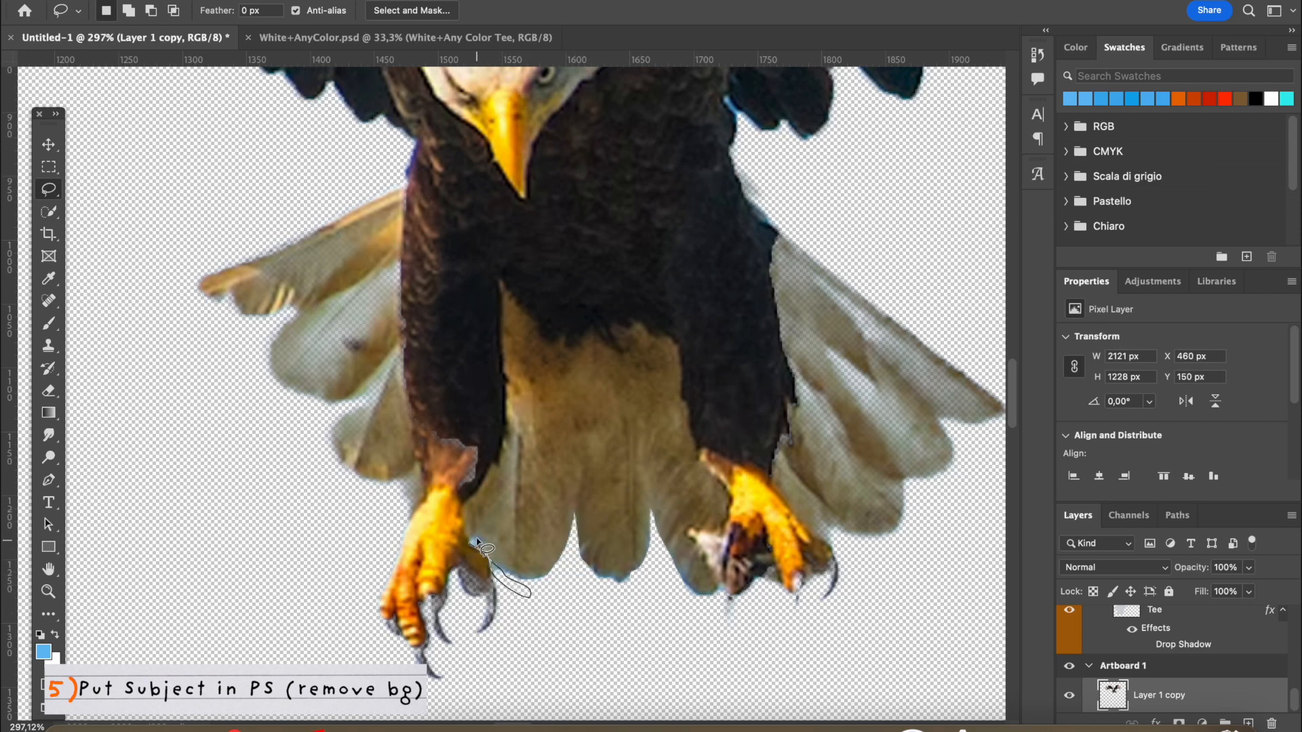
key(ctrl+0)
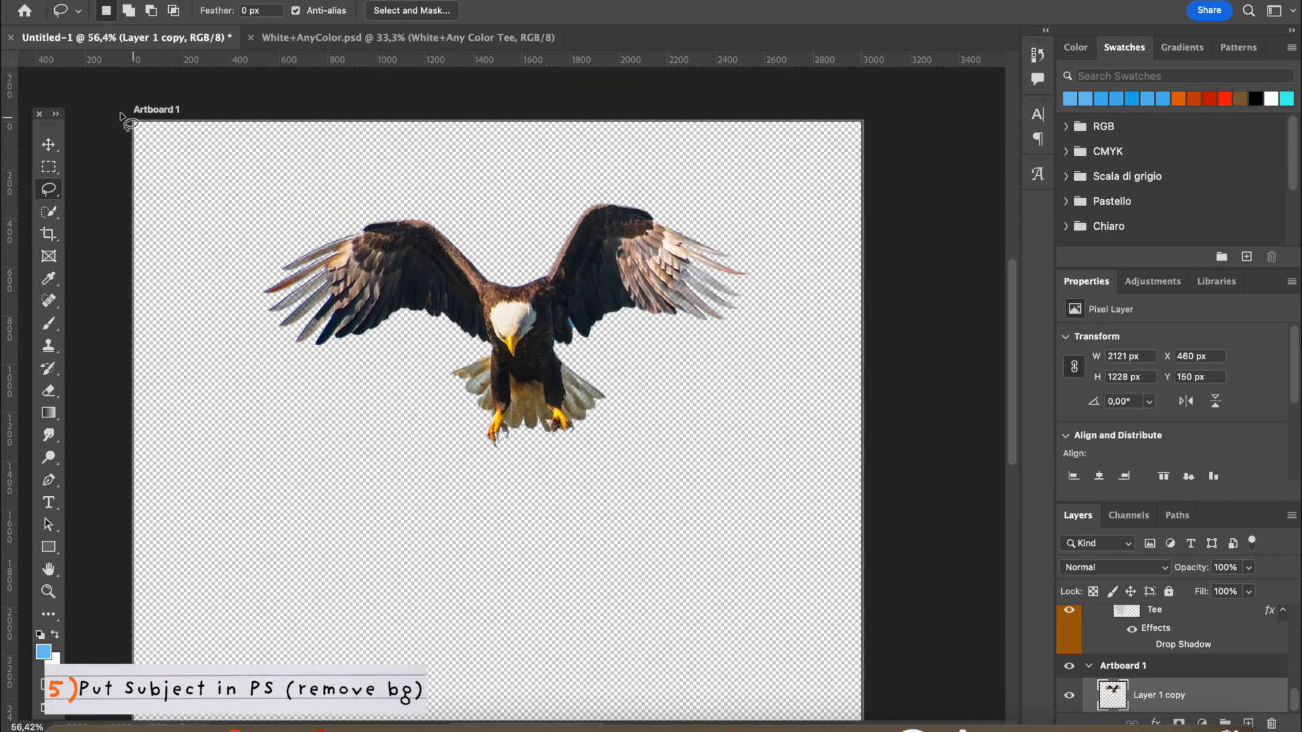
Scale the cut-out eagle up to 2629 × 1522 px with Free Transform.
key(ctrl+t)
drag(503, 456, 503, 615)
key(Return)
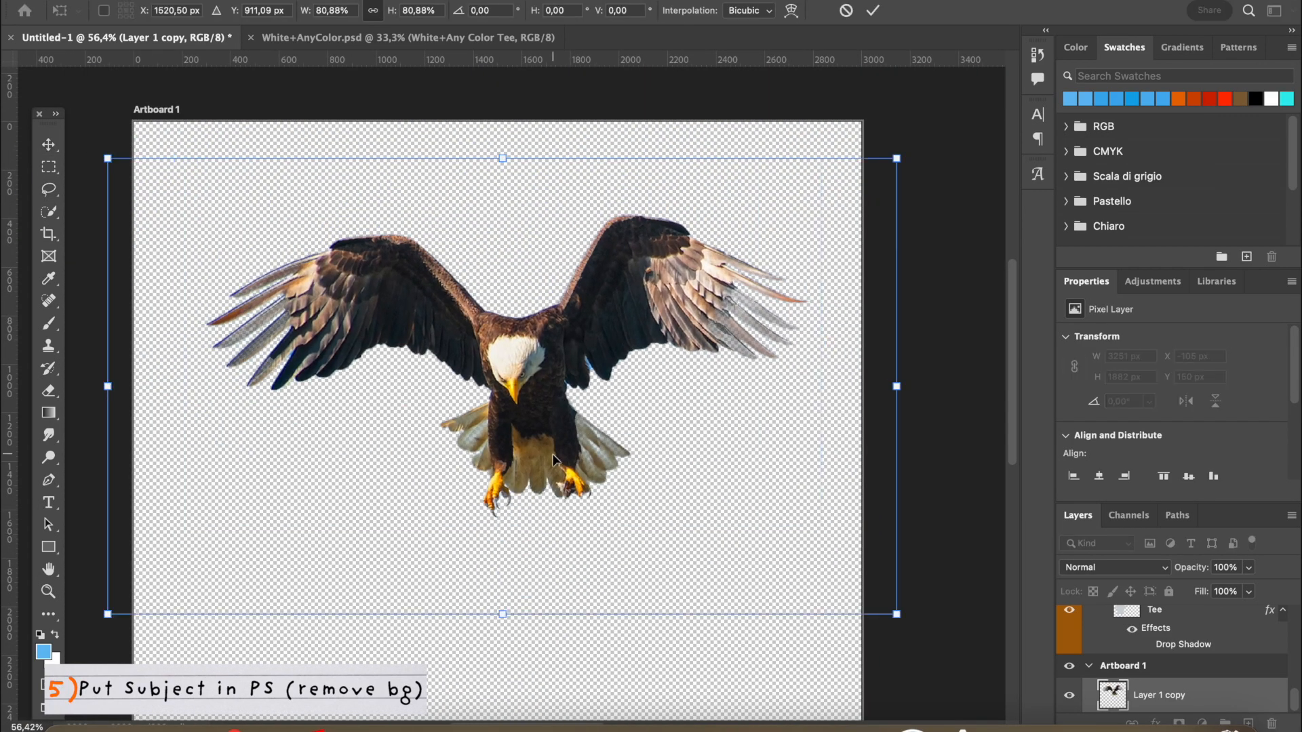
Remove the leftover blue slivers between the eagle's body and the wing beside its eye with the Lasso tool.
scroll(780, 235, up, 6)
scroll(779, 234, left, 5)
scroll(779, 235, up, 3)
scroll(780, 234, left, 5)
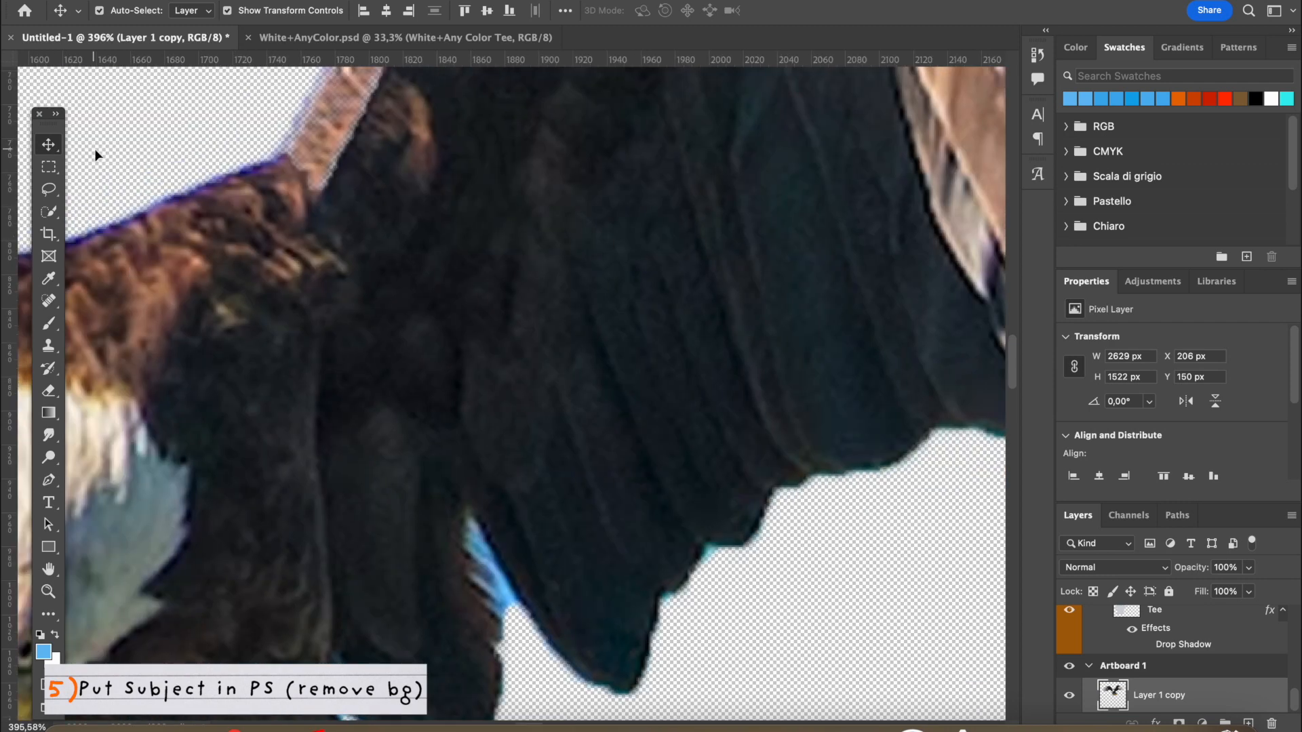
click(49, 189)
scroll(581, 672, down, 2)
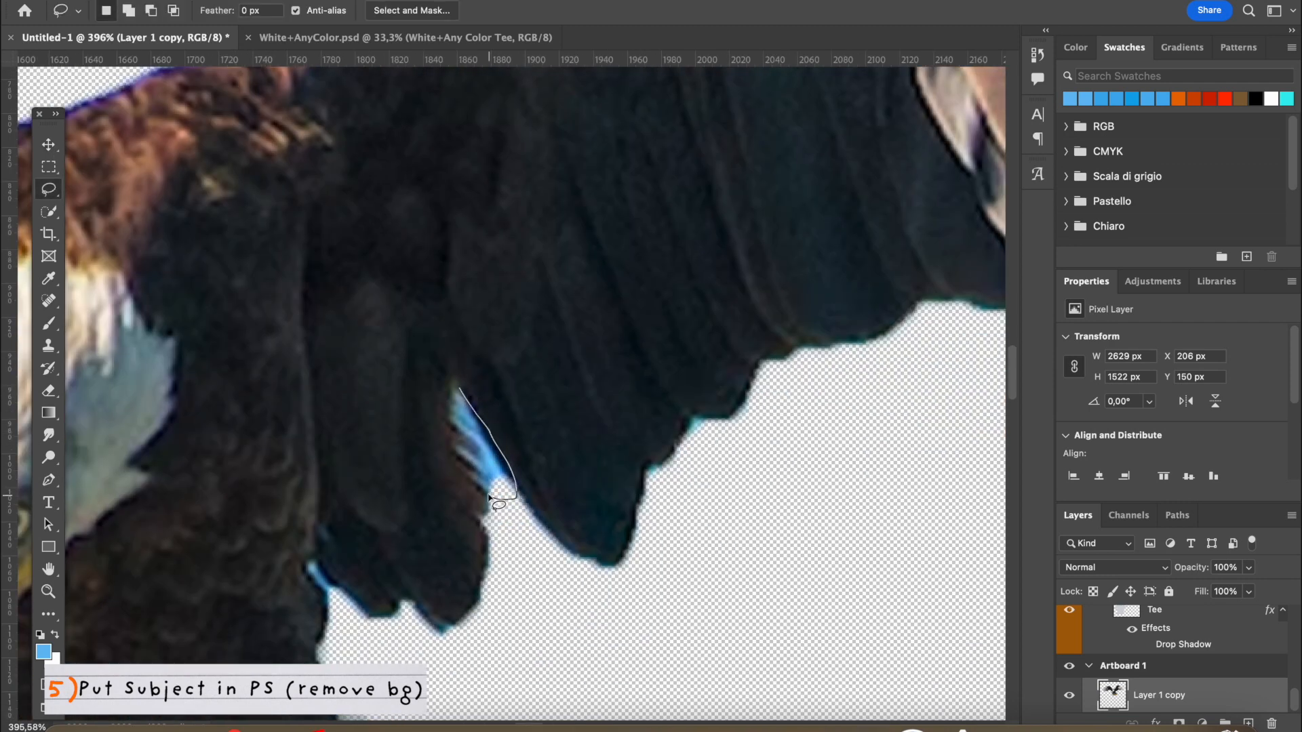
drag(453, 439, 457, 383)
key(BackSpace)
key(super+d)
scroll(660, 434, left, 2)
scroll(659, 433, down, 1)
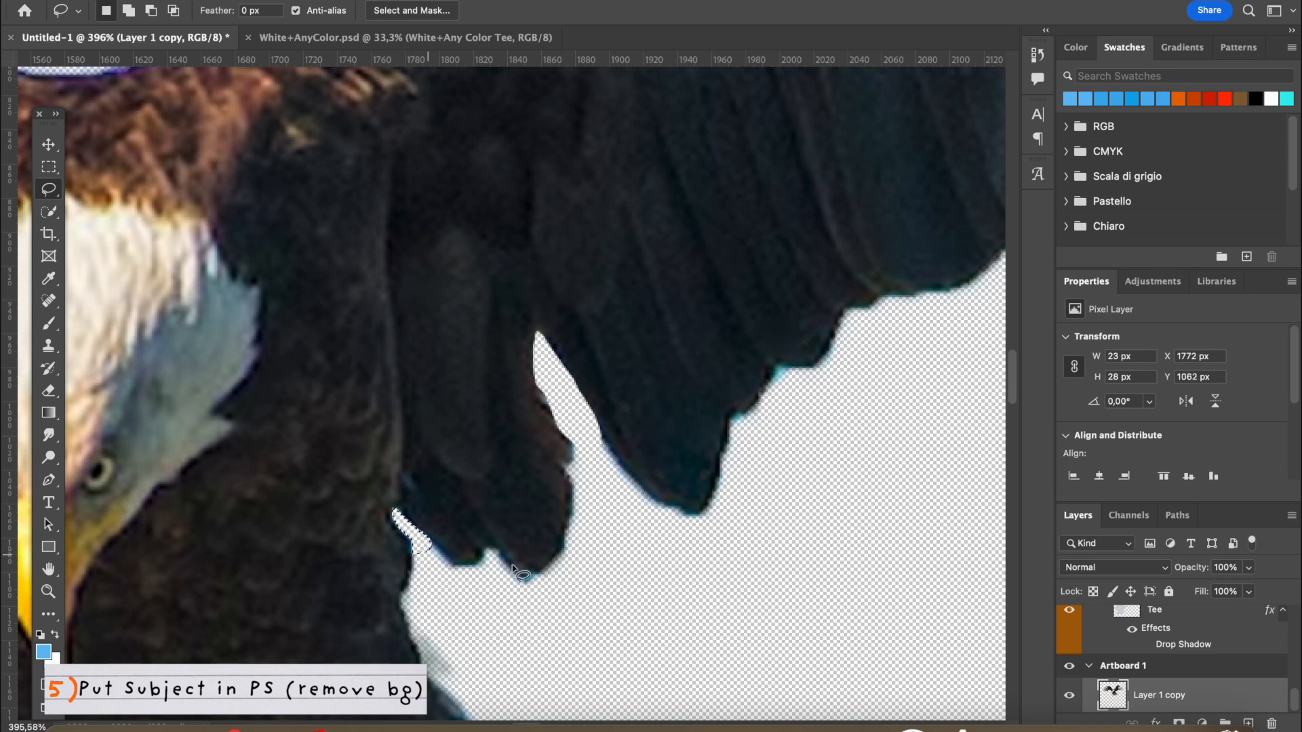
key(super+d)
scroll(608, 587, down, 8)
Warm the eagle's color temperature and add grain to it with the Camera Raw Filter.
click(50, 145)
click(389, 1)
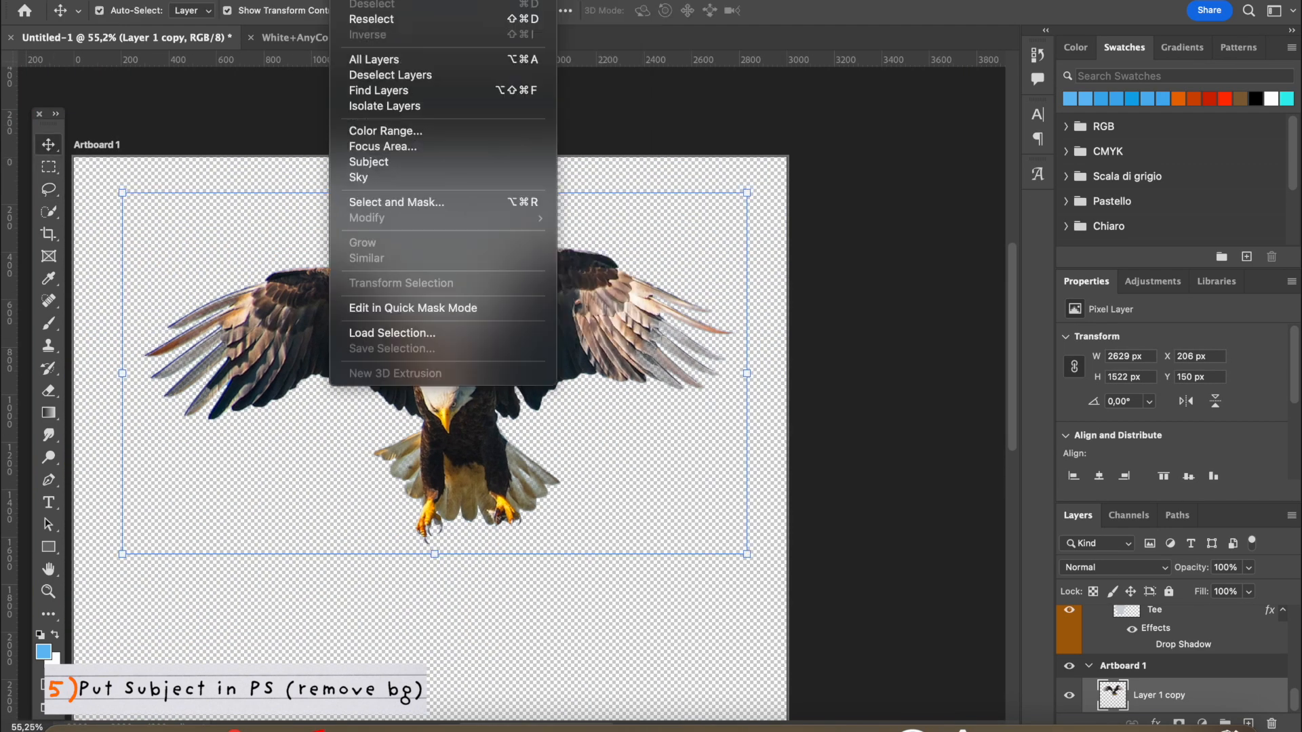
click(487, 92)
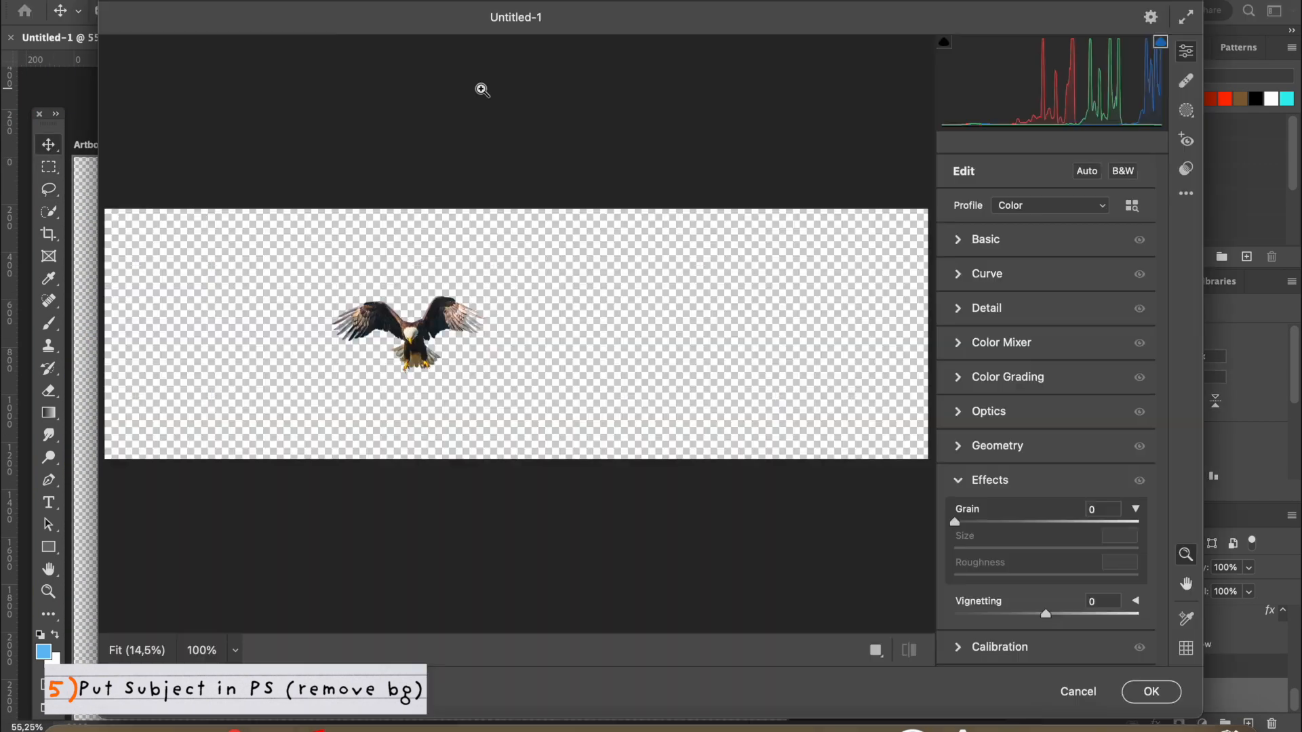
drag(411, 341, 674, 327)
click(969, 243)
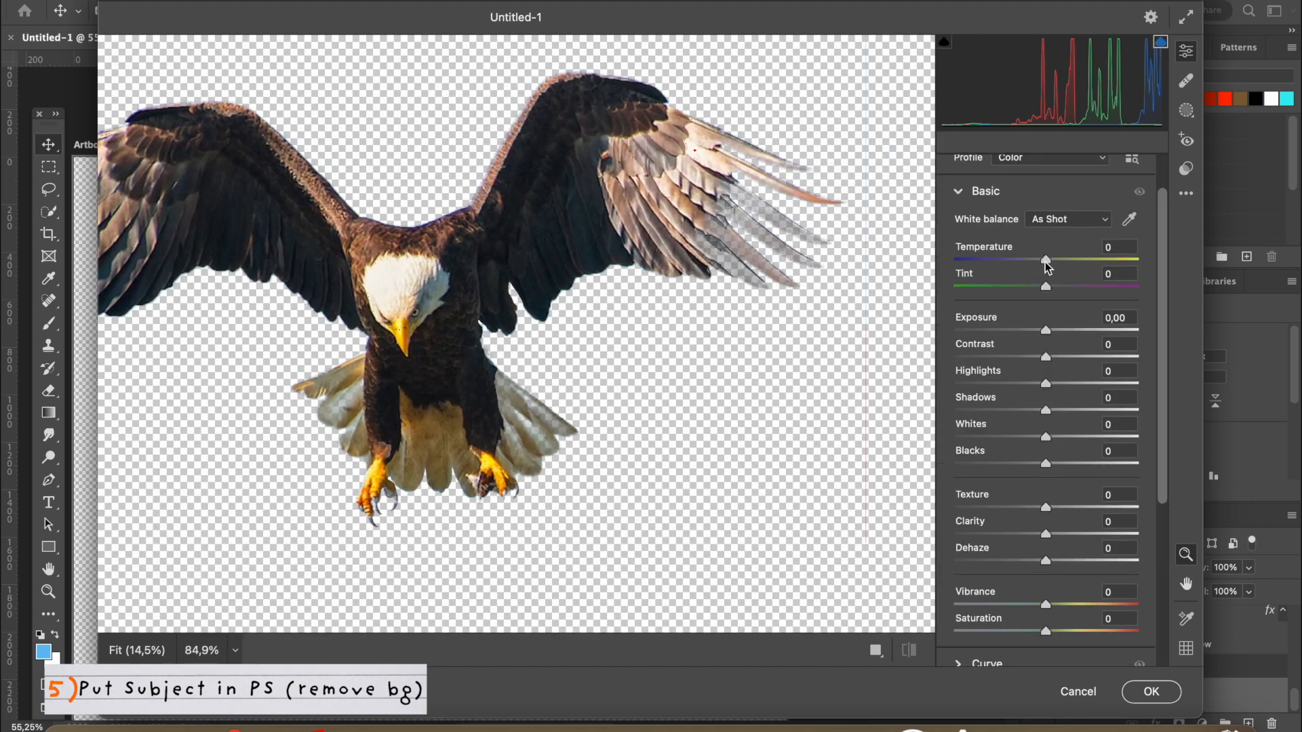
drag(1044, 262, 1069, 262)
scroll(1044, 407, down, 5)
click(957, 614)
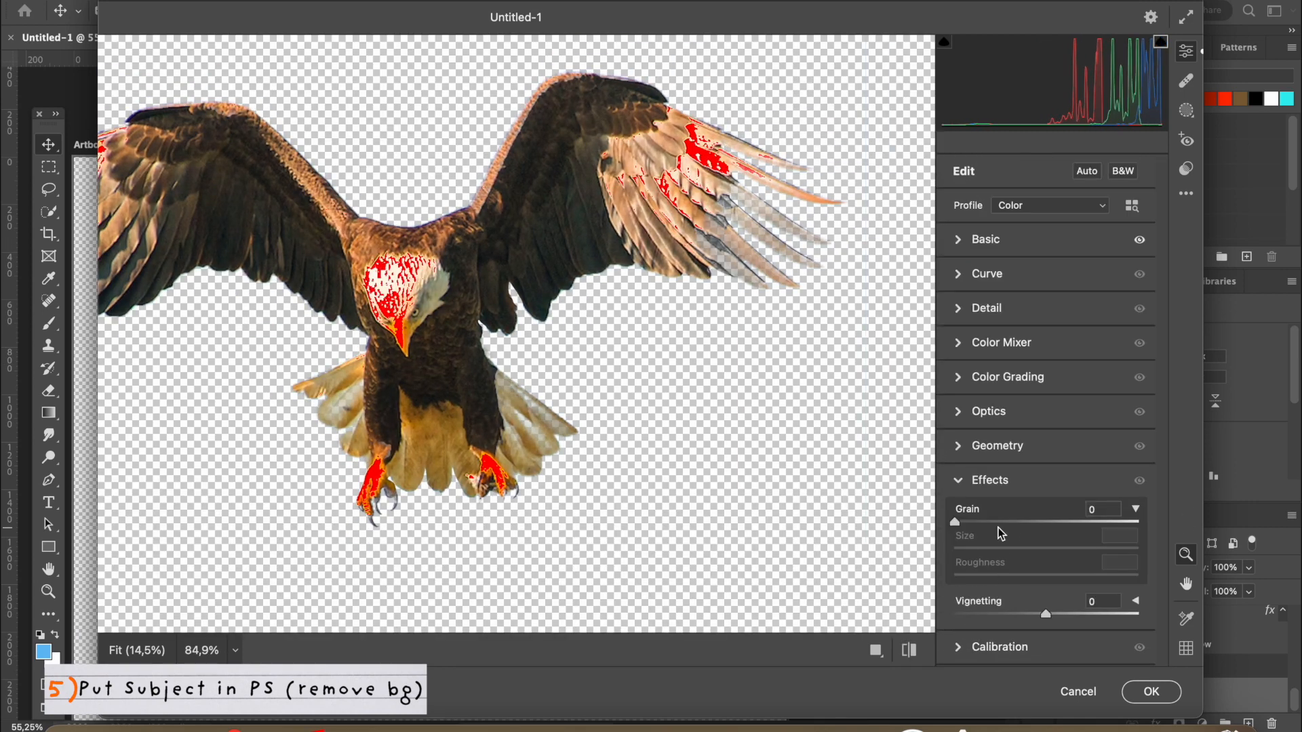
drag(1023, 523, 1040, 522)
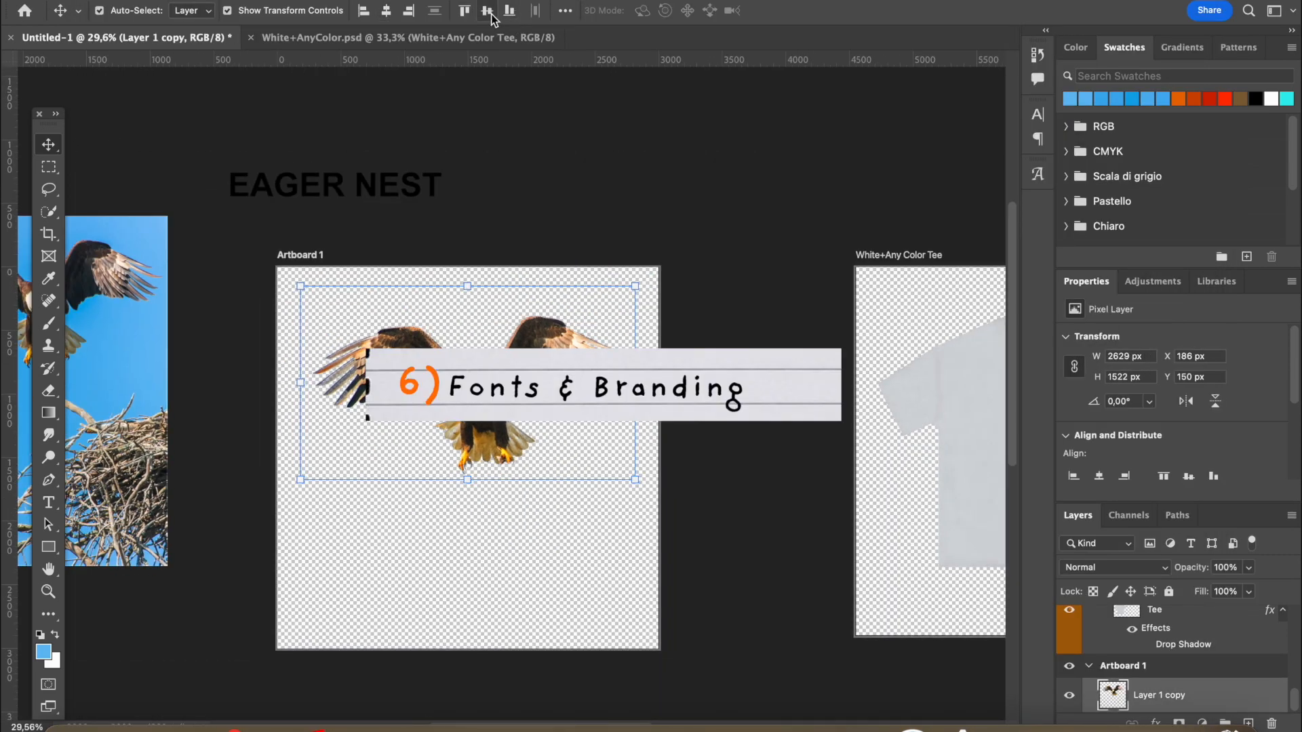
Move the EAGER NEST text onto Artboard 1, just above the eagle's left wing.
click(491, 13)
key(super+z)
click(629, 185)
drag(399, 188, 471, 319)
scroll(471, 318, up, 5)
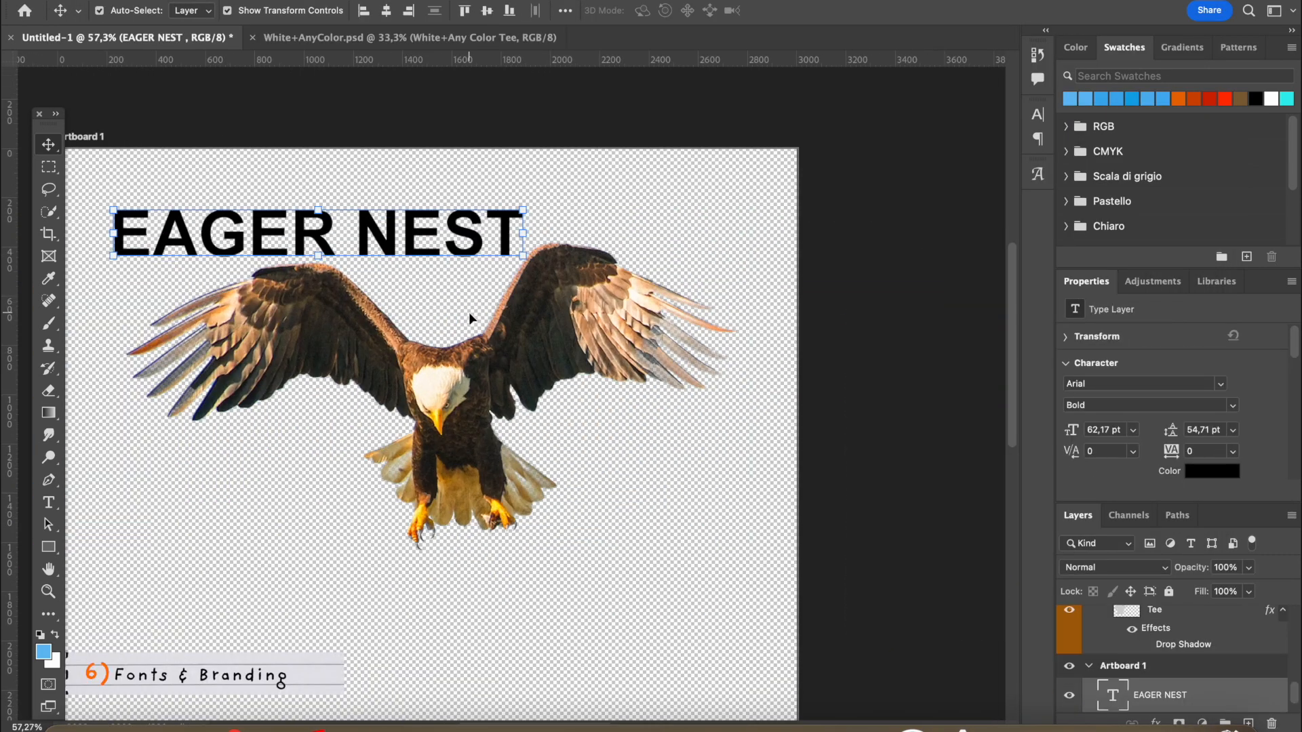
Replace the EAGER NEST text with GLOBAL MIND.
double_click(423, 228)
text(GLOBAL MIND)
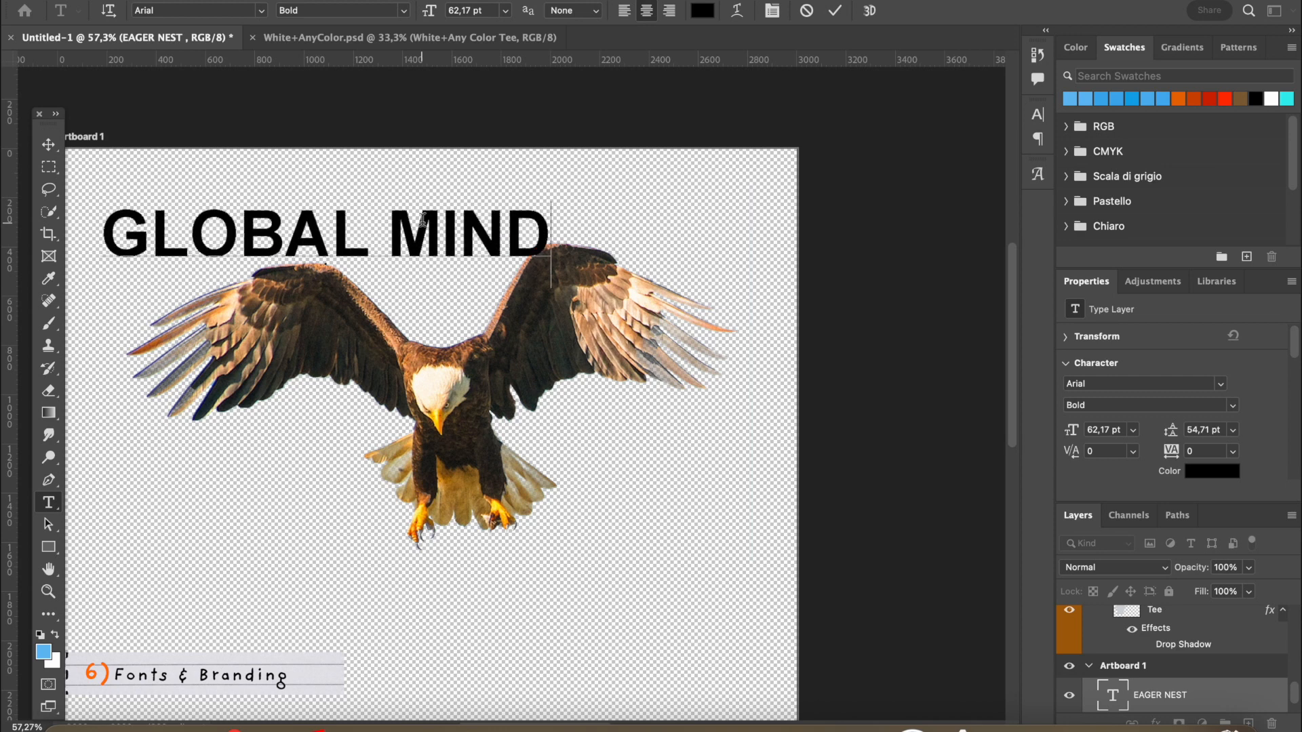
click(48, 144)
Hide the eagle layer and duplicate the GLOBAL MIND text twice, stepping each copy down and to the right.
scroll(1162, 691, down, 1)
click(1163, 692)
click(1069, 695)
scroll(712, 465, left, 4)
scroll(712, 465, up, 1)
drag(504, 296, 539, 388)
click(611, 526)
scroll(611, 526, down, 2)
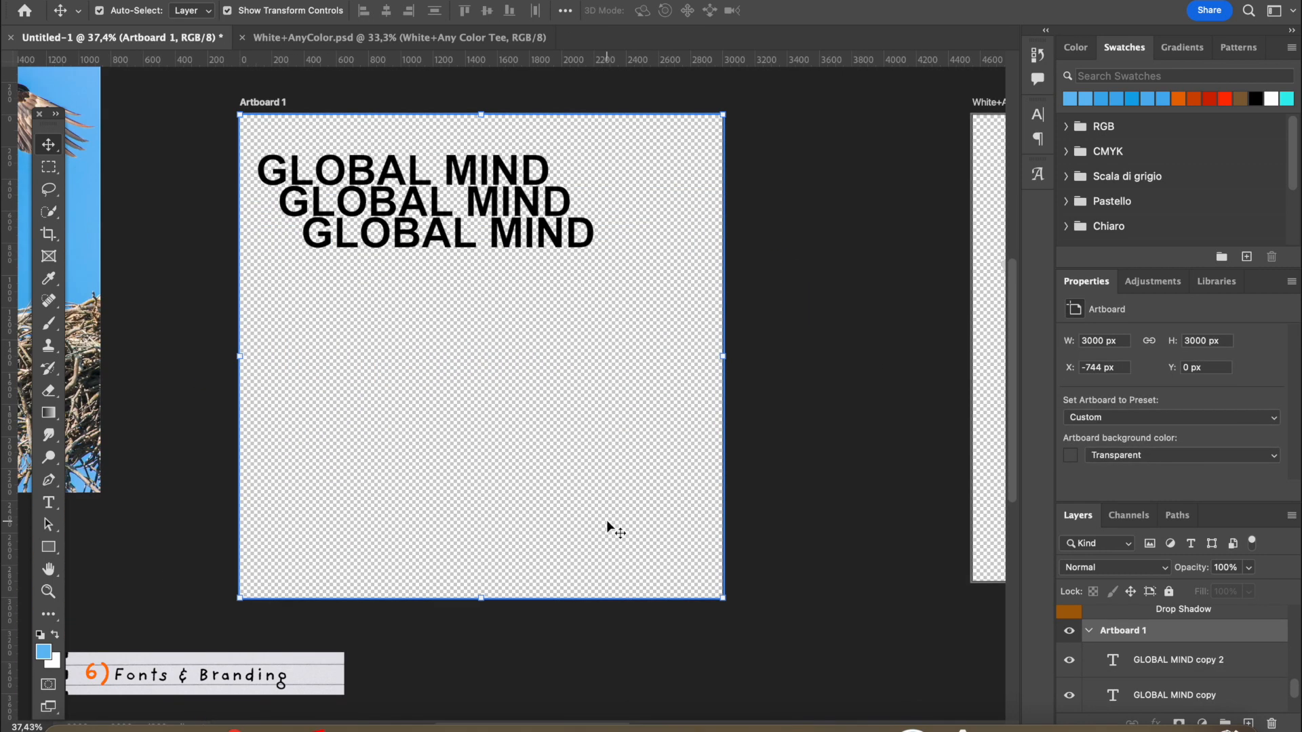
Move the eagle layer above the three GLOBAL MIND text layers and show it again.
scroll(611, 528, down, 5)
scroll(613, 527, up, 5)
scroll(1125, 688, down, 1)
click(1170, 633)
shift+click(1168, 698)
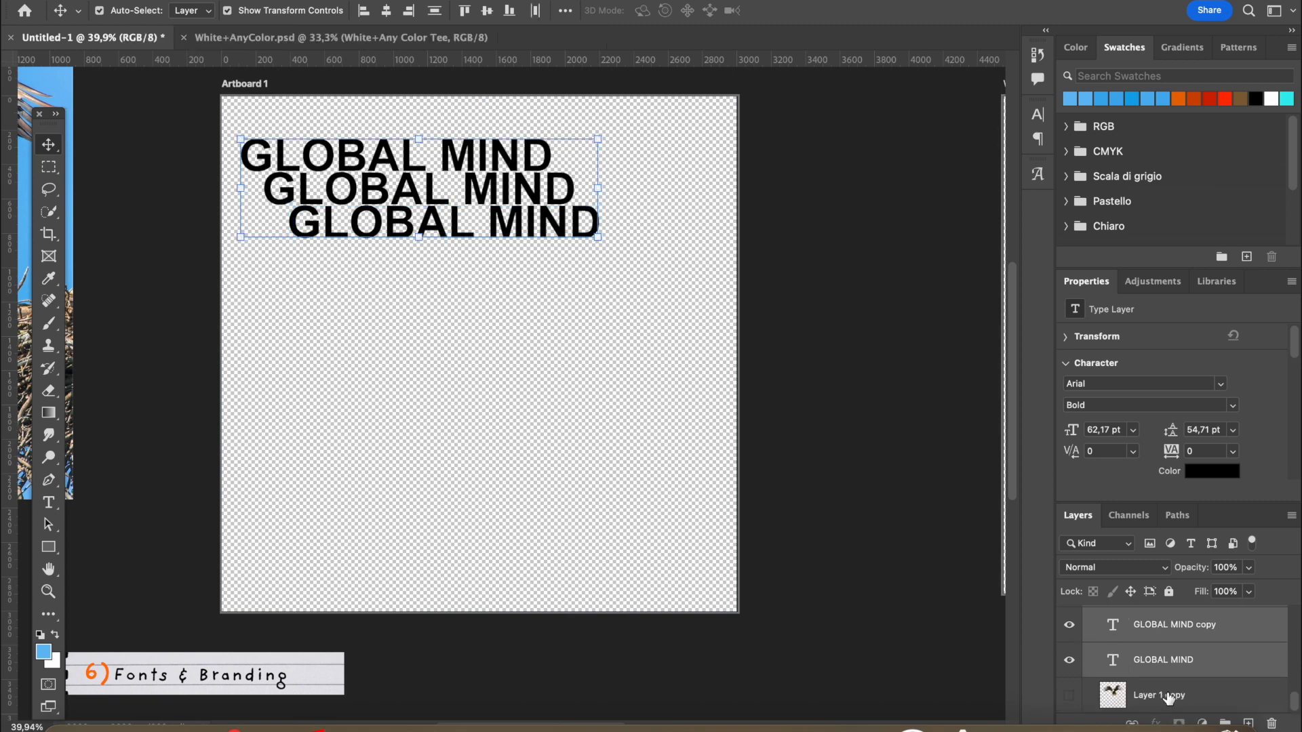
drag(1168, 697, 1164, 625)
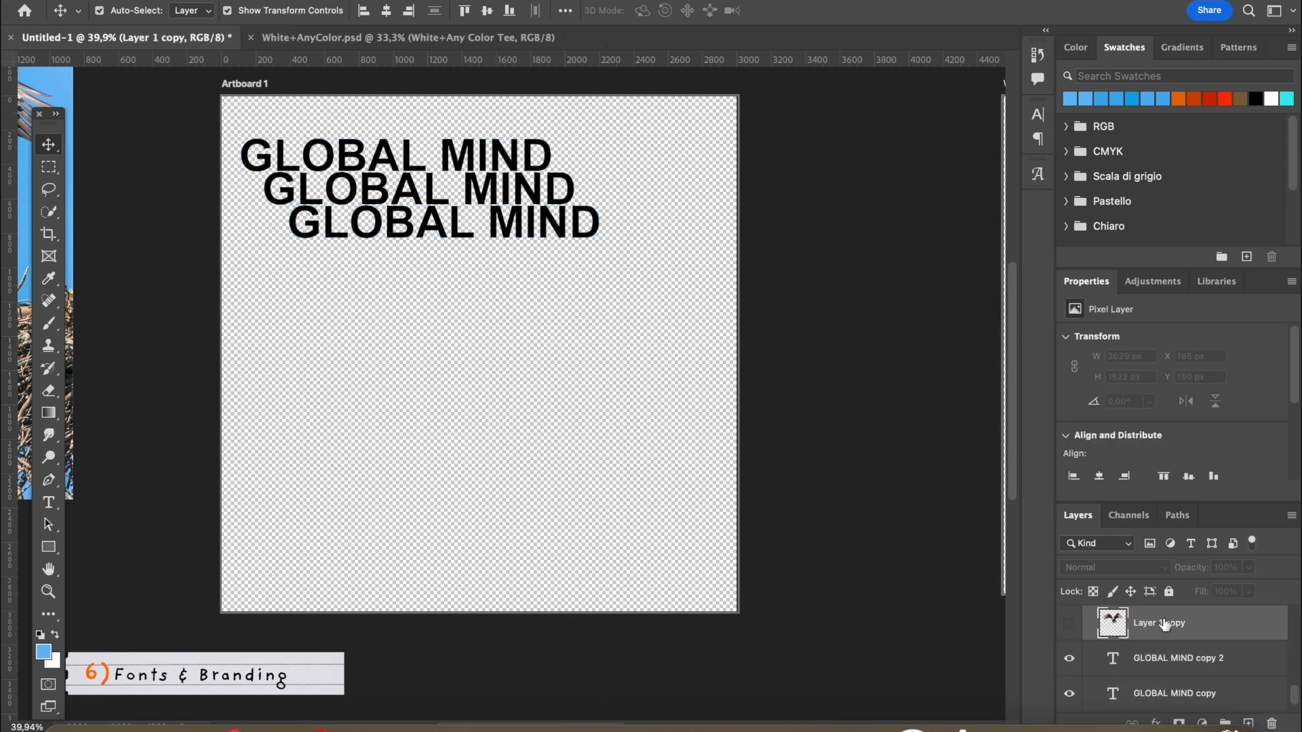
scroll(827, 473, up, 3)
scroll(834, 483, down, 1)
Duplicate the middle GLOBAL MIND line below the eagle and change the copy's text to EAGER JOURNEY.
click(483, 319)
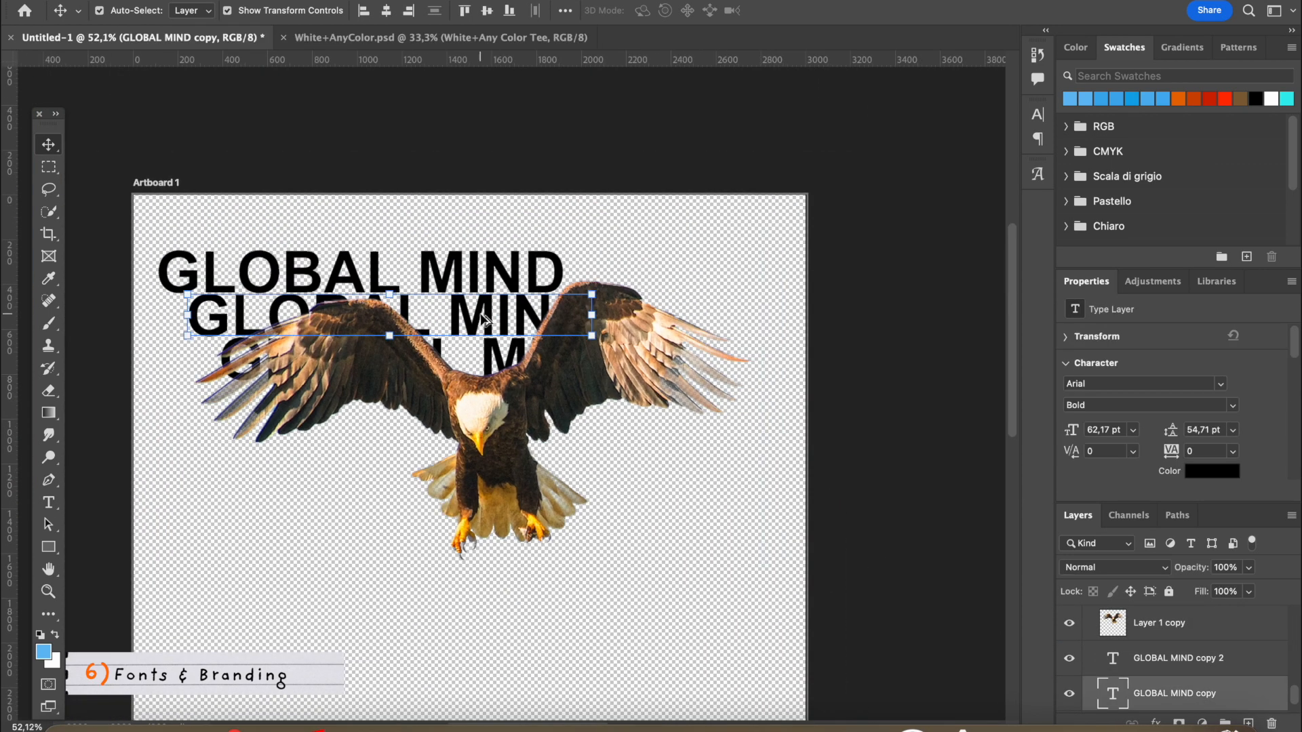
drag(482, 318, 623, 572)
double_click(623, 571)
text(EAG)
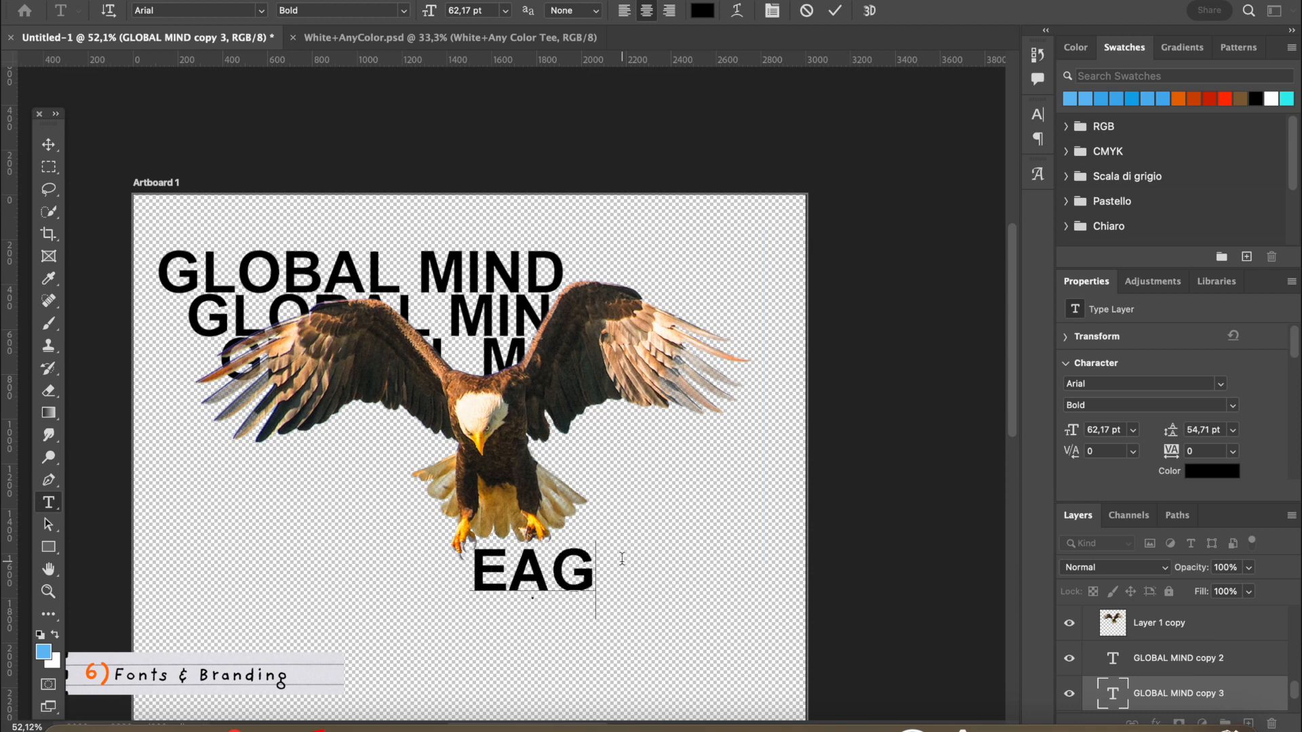
text(ER)
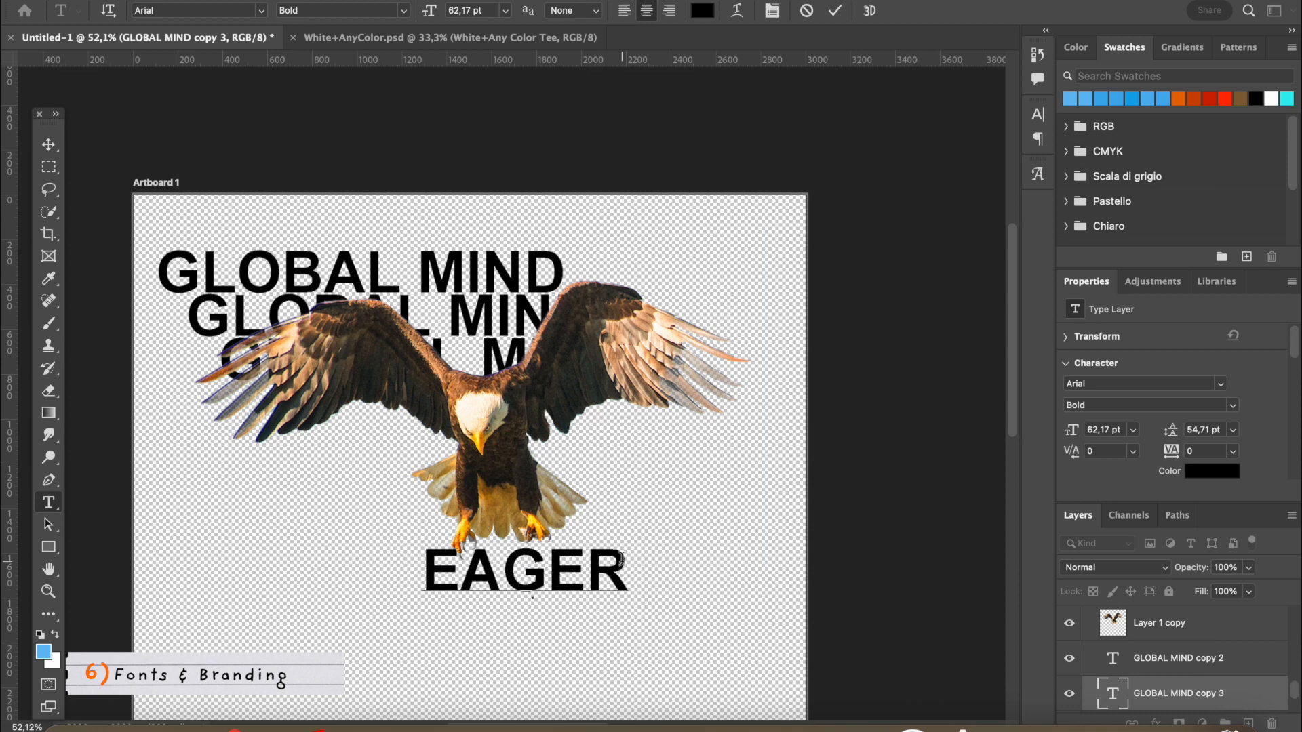
text( PC)
key(BackSpace)
key(BackSpace)
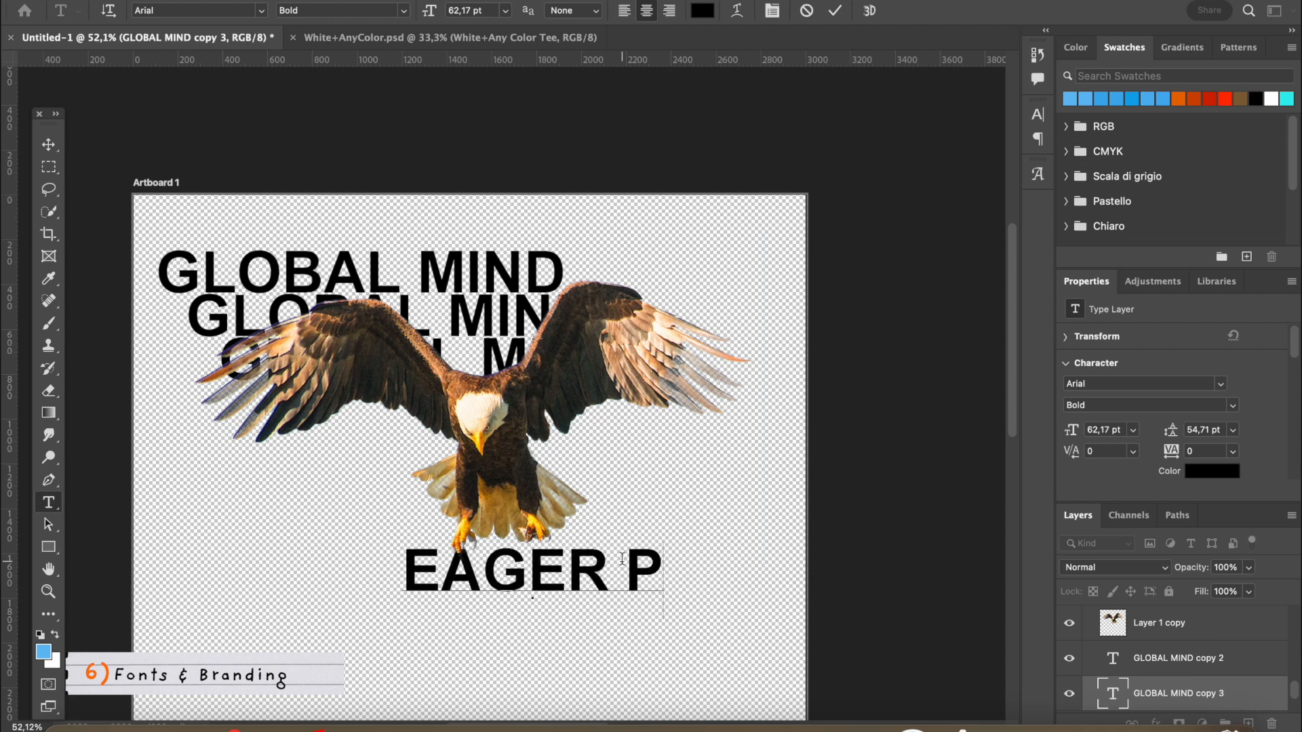
text(TEE)
key(BackSpace)
key(BackSpace)
key(BackSpace)
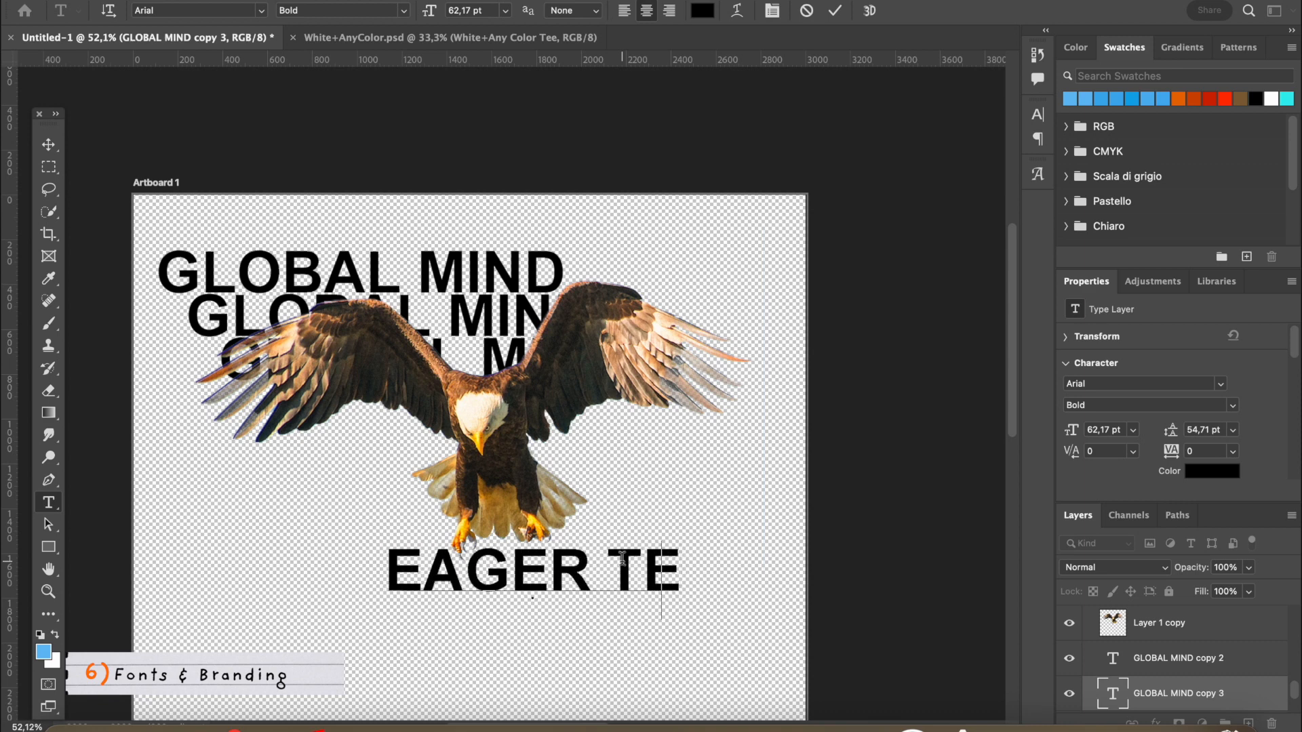
text(JOURNEY)
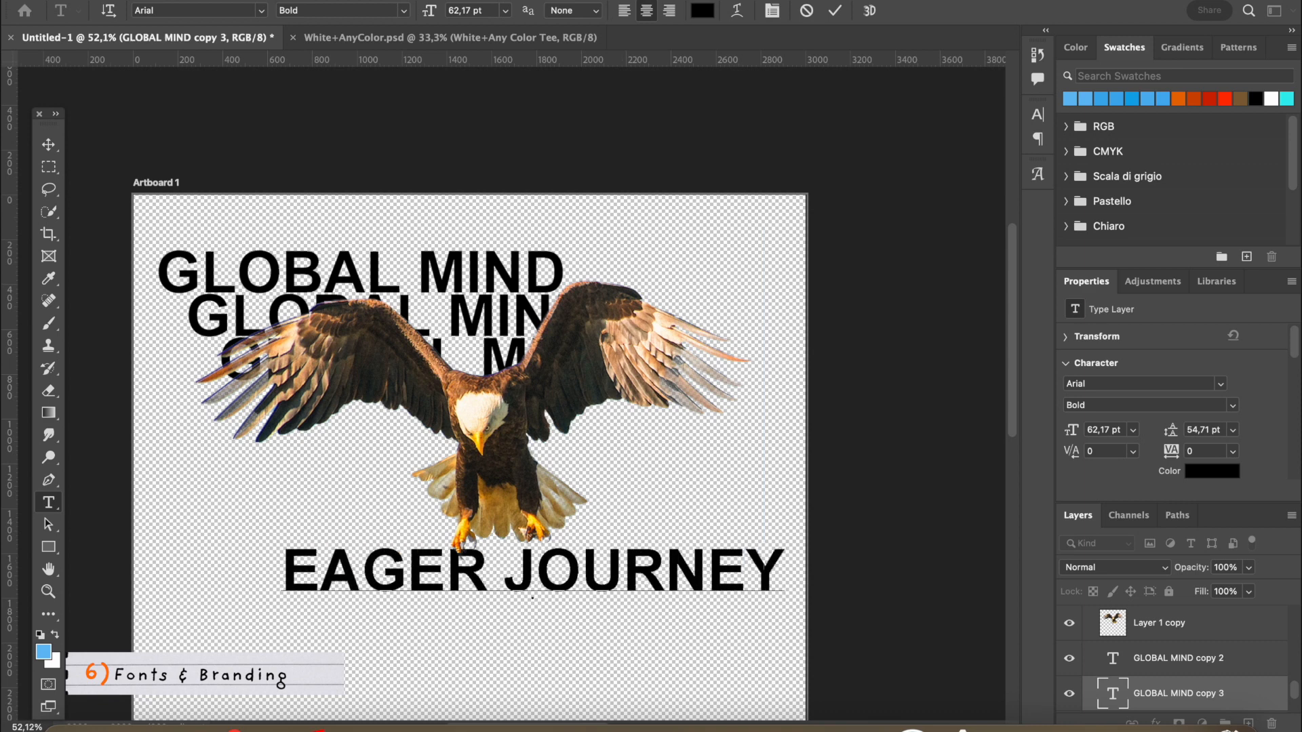
key(ctrl+Return)
Scale the EAGER JOURNEY text down to 52.44 pt and move it up behind the eagle's claws.
key(ctrl+t)
drag(282, 573, 356, 571)
drag(594, 590, 589, 556)
key(Return)
scroll(765, 543, down, 5)
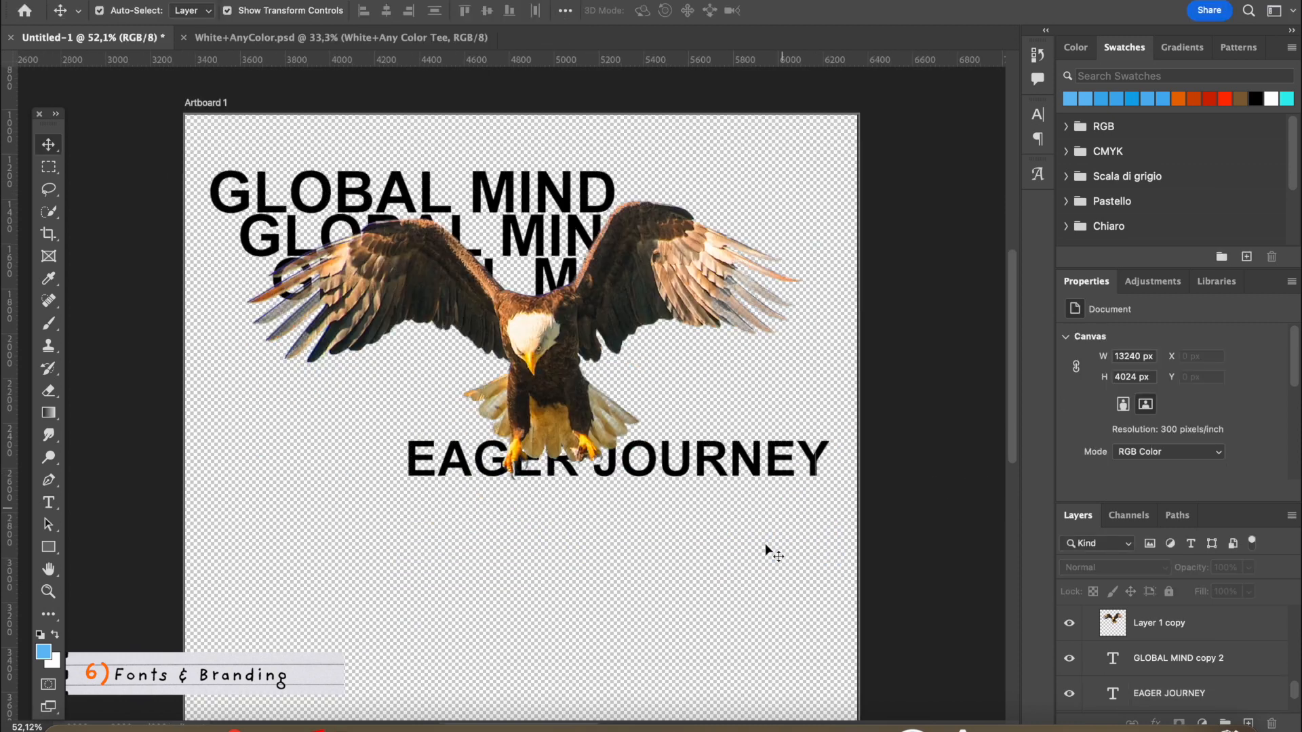
Duplicate the EAGER JOURNEY text, offsetting the copy slightly down and to the right.
drag(722, 457, 747, 494)
click(905, 383)
scroll(905, 384, down, 5)
scroll(895, 407, up, 4)
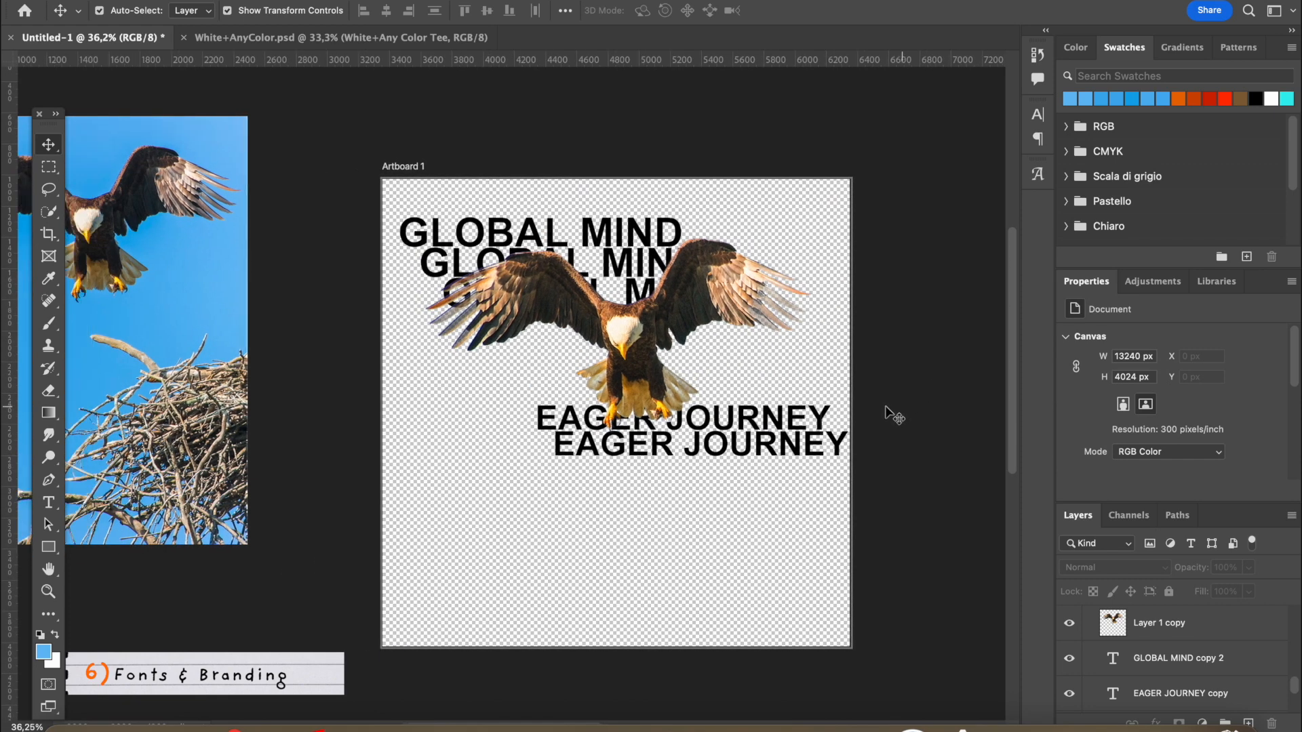
Copy the lower EAGER JOURNEY line below it and change the copy to the vertically stacked letters GMSTUDIOS.
scroll(894, 415, up, 4)
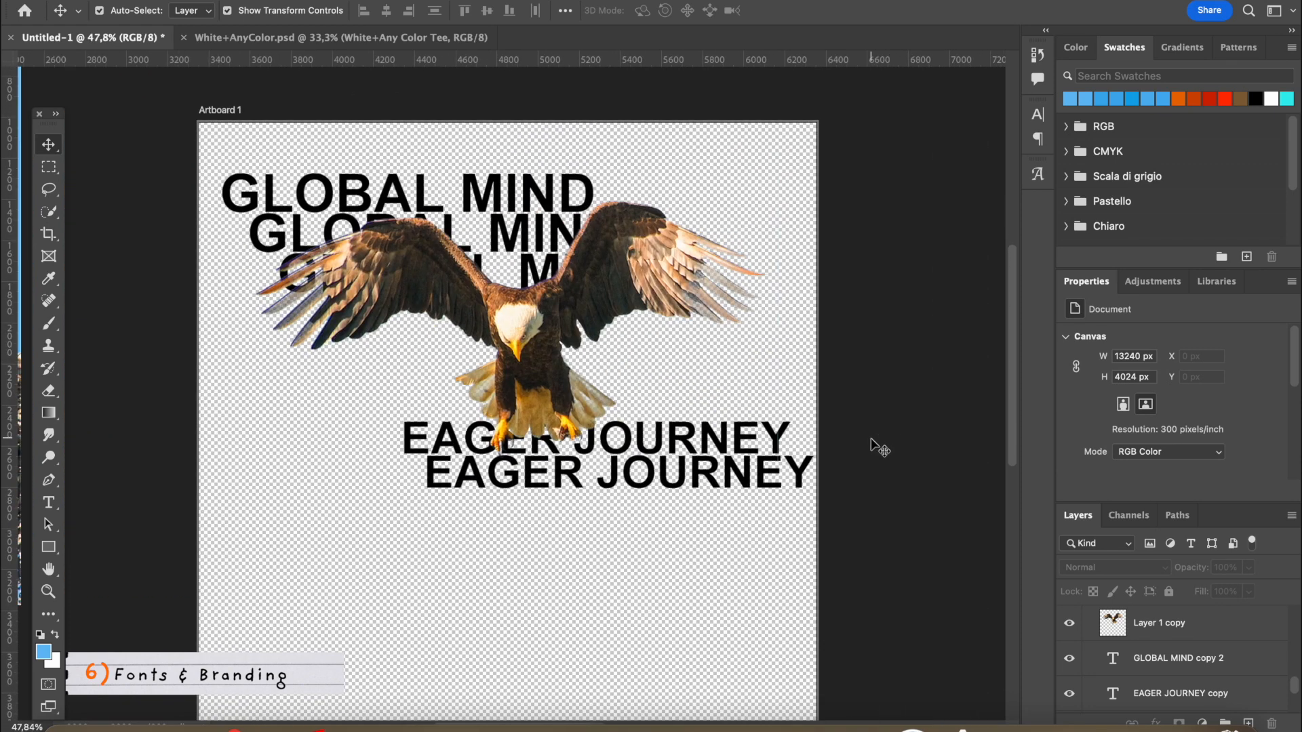
scroll(703, 518, up, 2)
scroll(649, 539, down, 4)
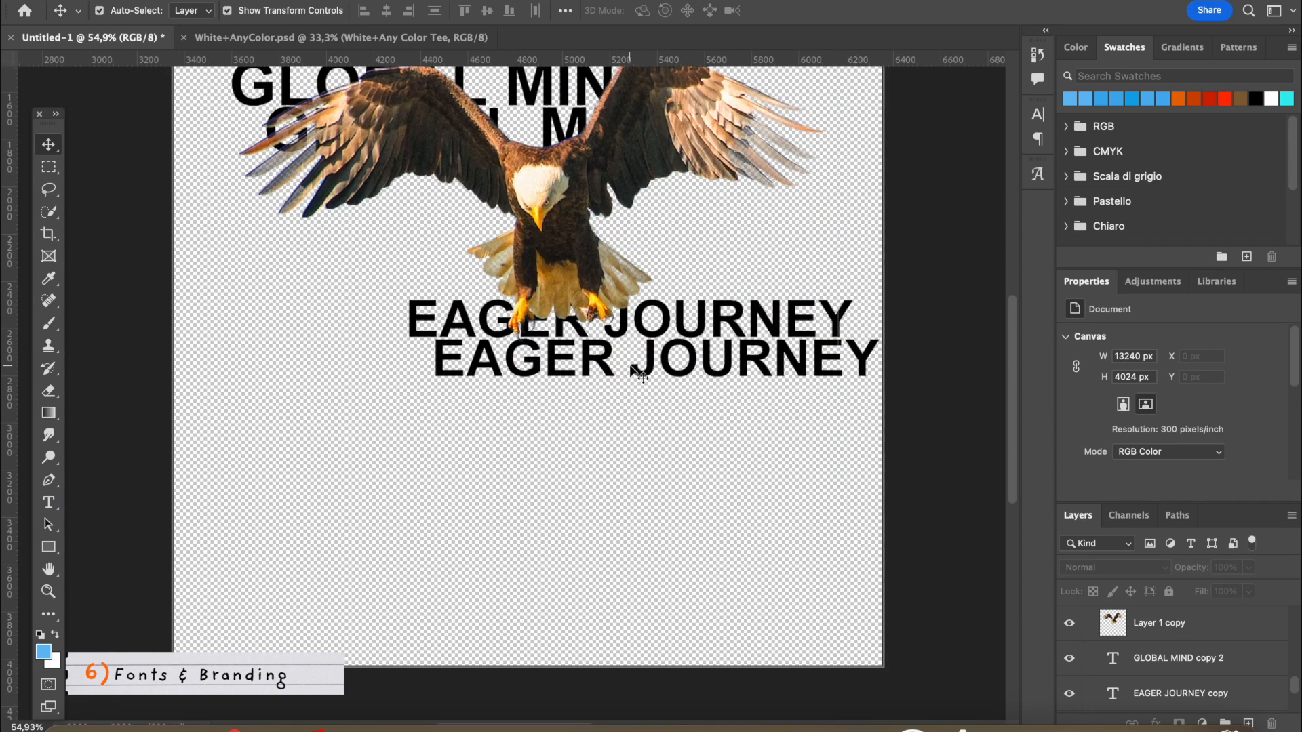
drag(635, 368, 423, 427)
double_click(453, 517)
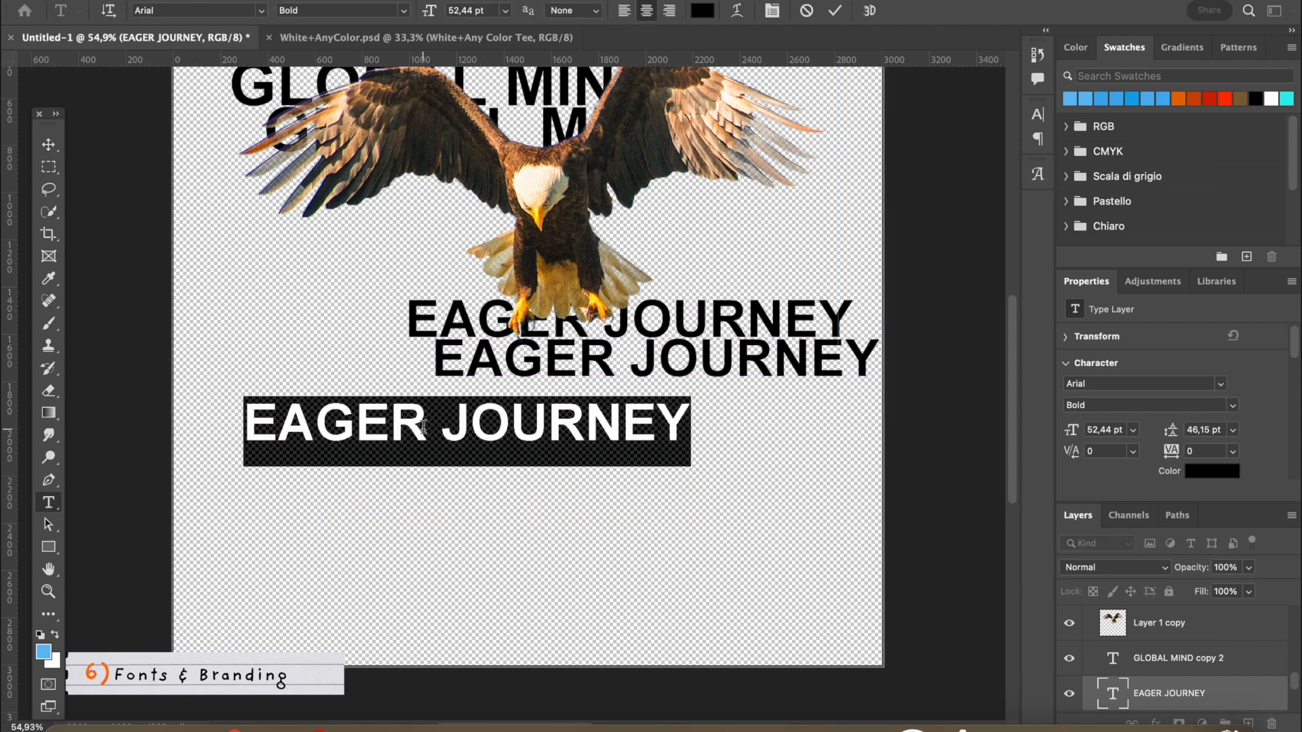
text(C)
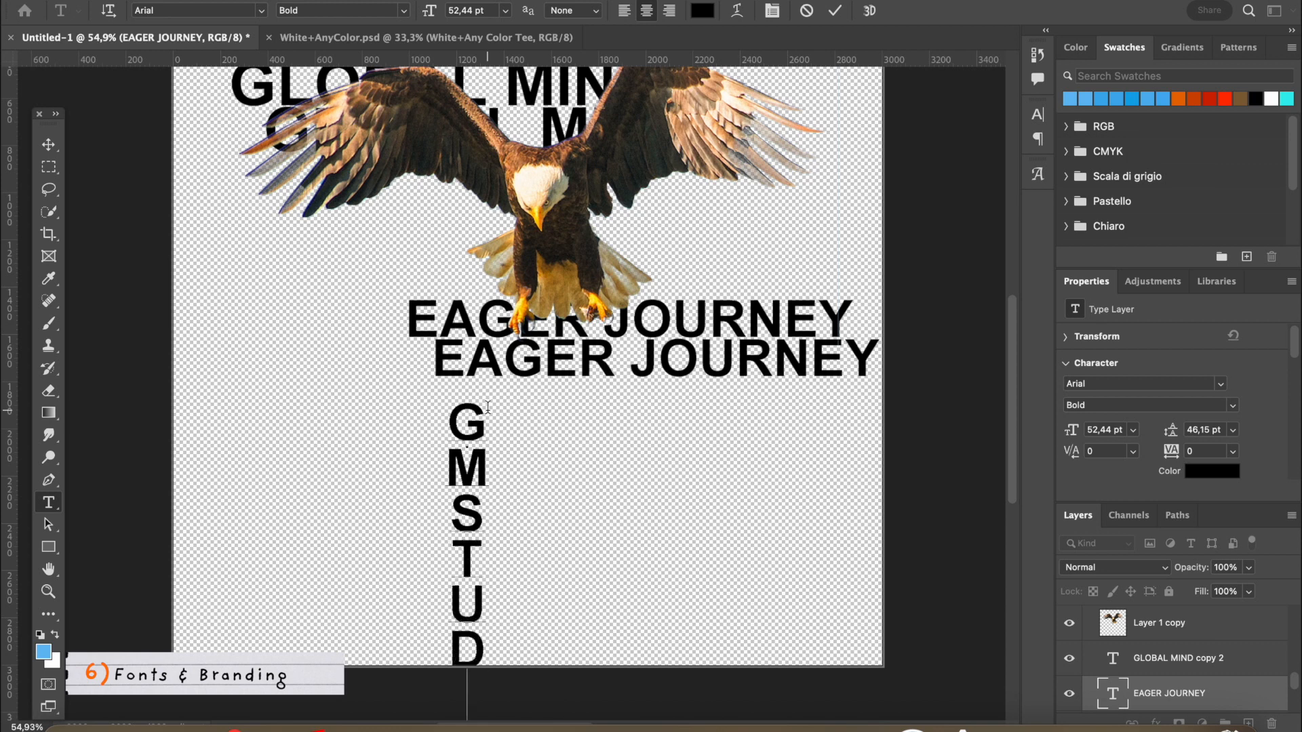
click(54, 150)
Shrink the vertical GMSTUDIOS text to 30.48 pt and place it over the tip of the eagle's right wing.
drag(454, 498, 232, 305)
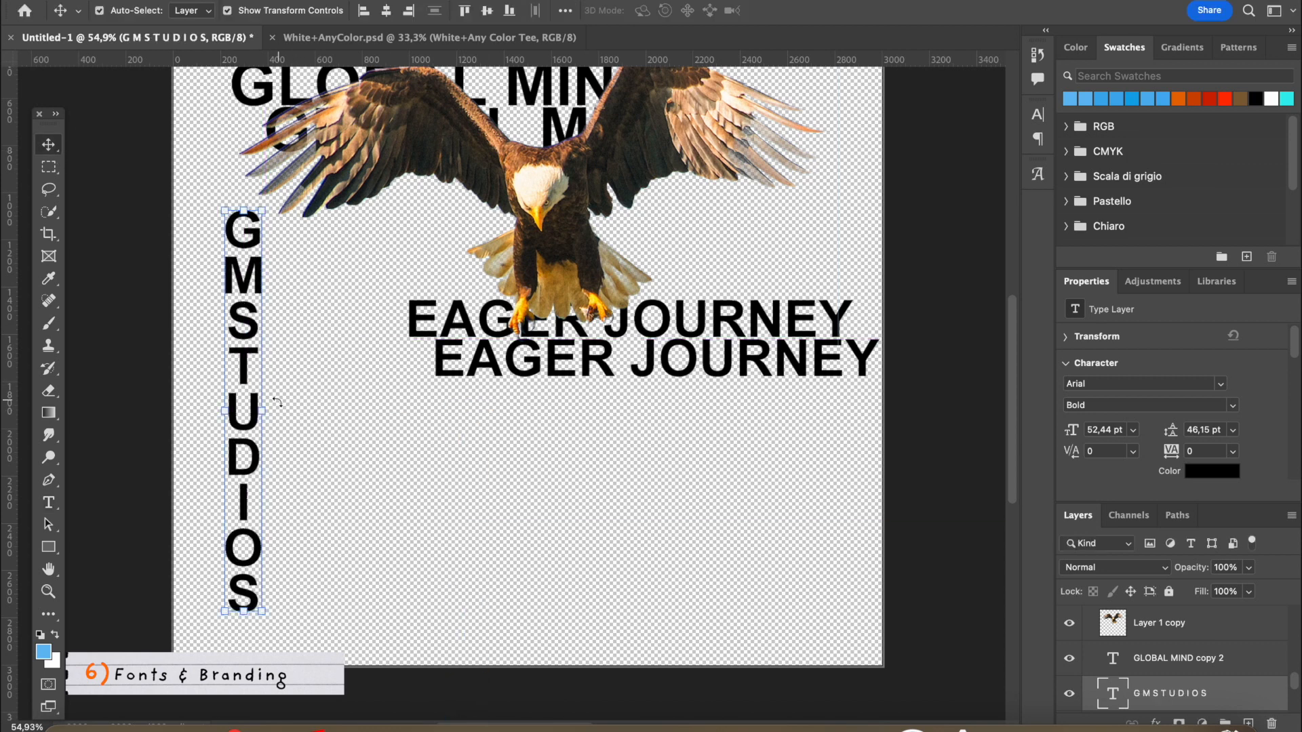
mouse_move(265, 414)
mouse_down()
mouse_move(234, 402)
mouse_move(248, 420)
mouse_up()
scroll(250, 421, up, 5)
drag(224, 556, 795, 279)
click(885, 313)
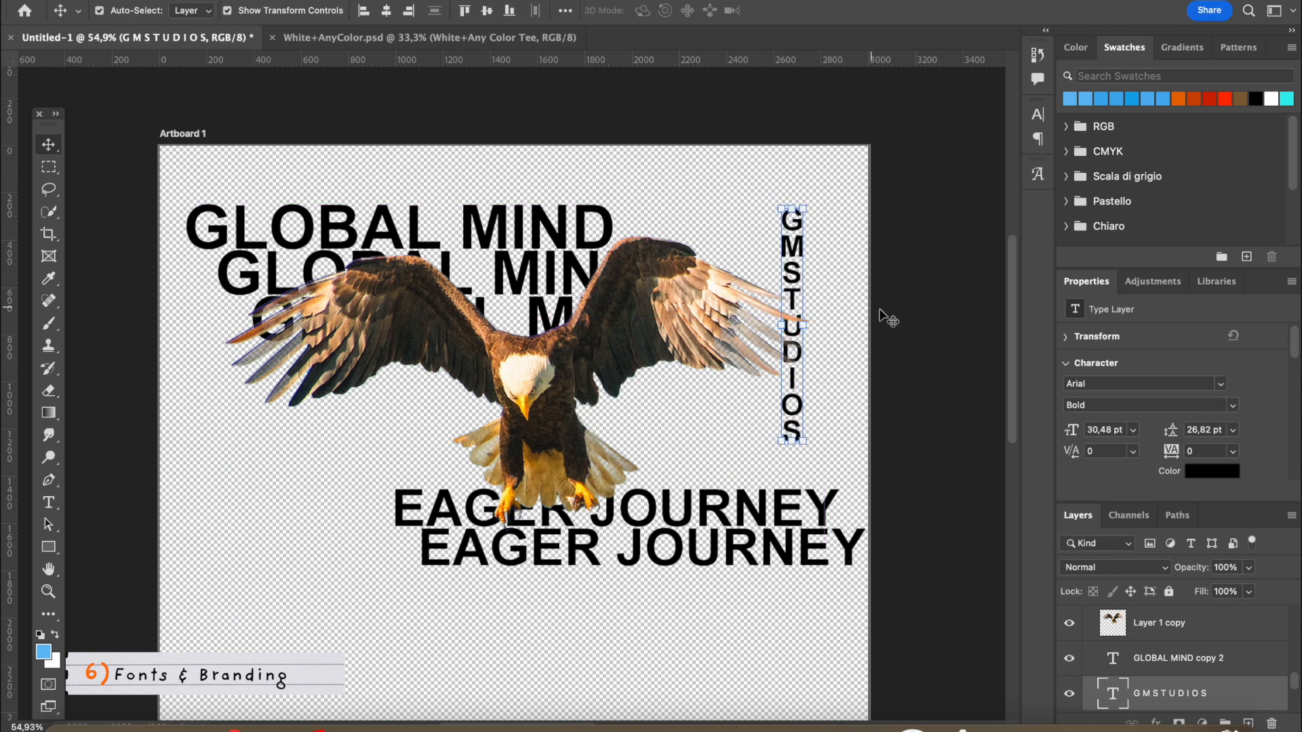
click(885, 316)
Delete the vertical GMSTUDIOS text from Artboard 1.
click(798, 374)
key(Delete)
click(887, 356)
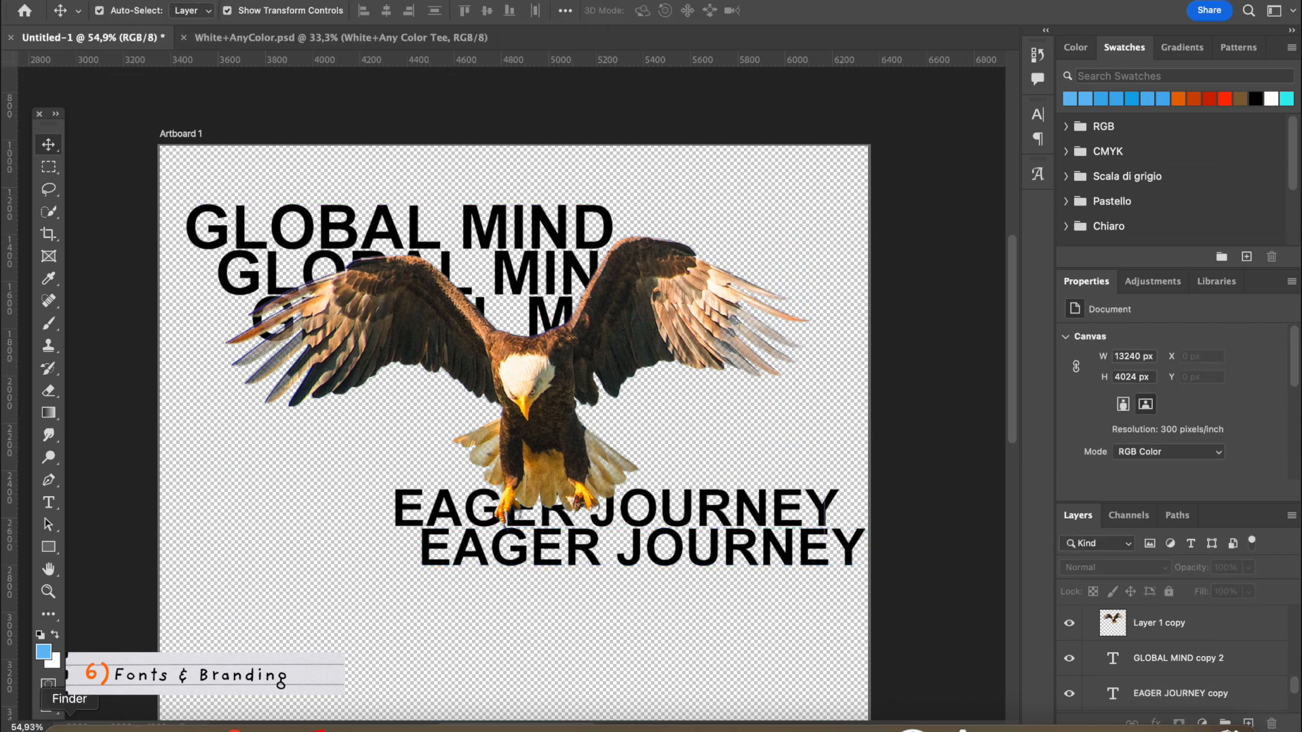
Search the Mac in Finder for "elements" and open the Shapes VECTOR folder inside GMSTUDIOS - ELEMENTS.
click(70, 728)
click(1130, 17)
text(elements)
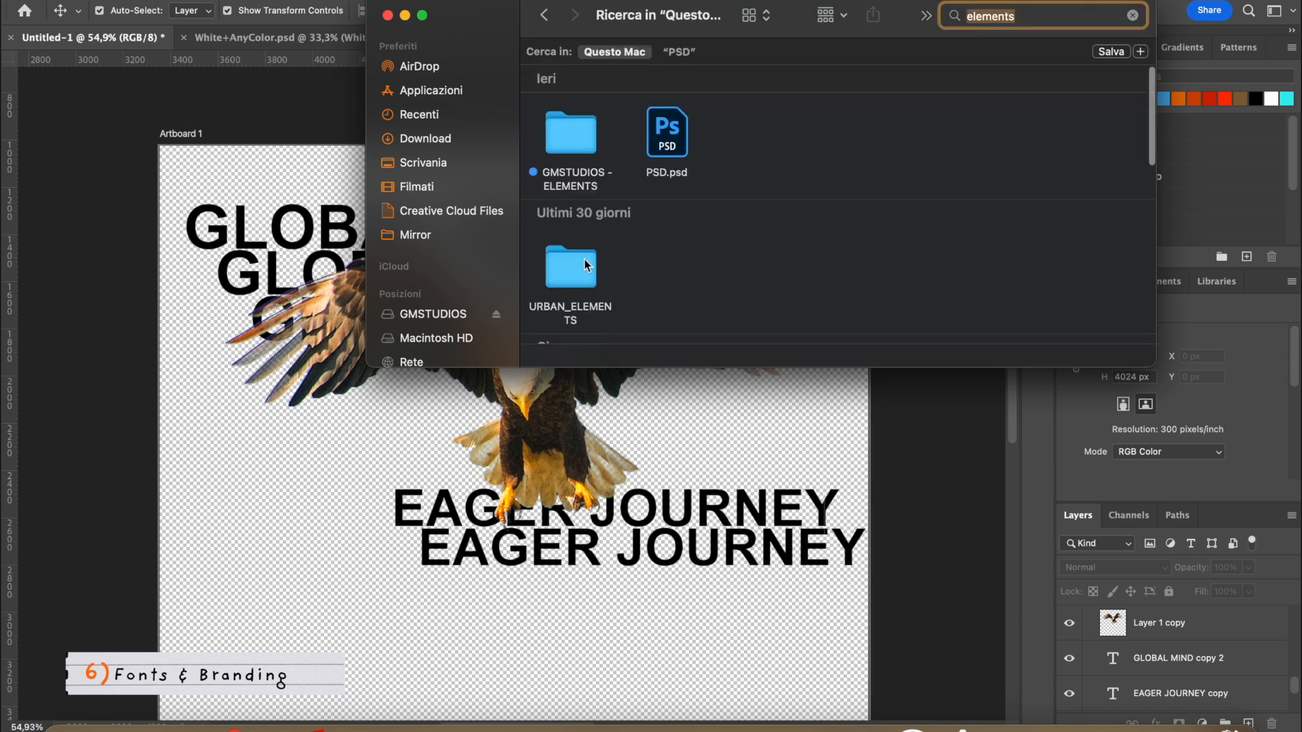
click(586, 264)
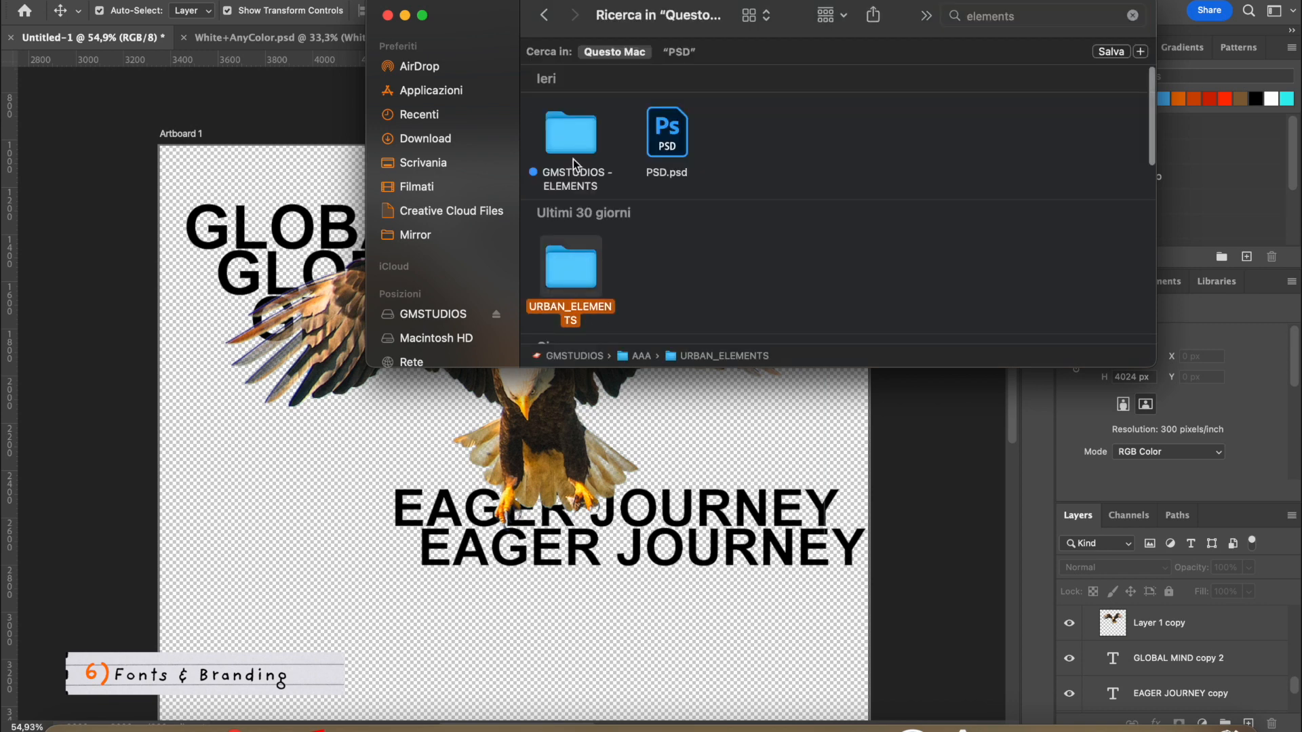
double_click(578, 126)
double_click(566, 72)
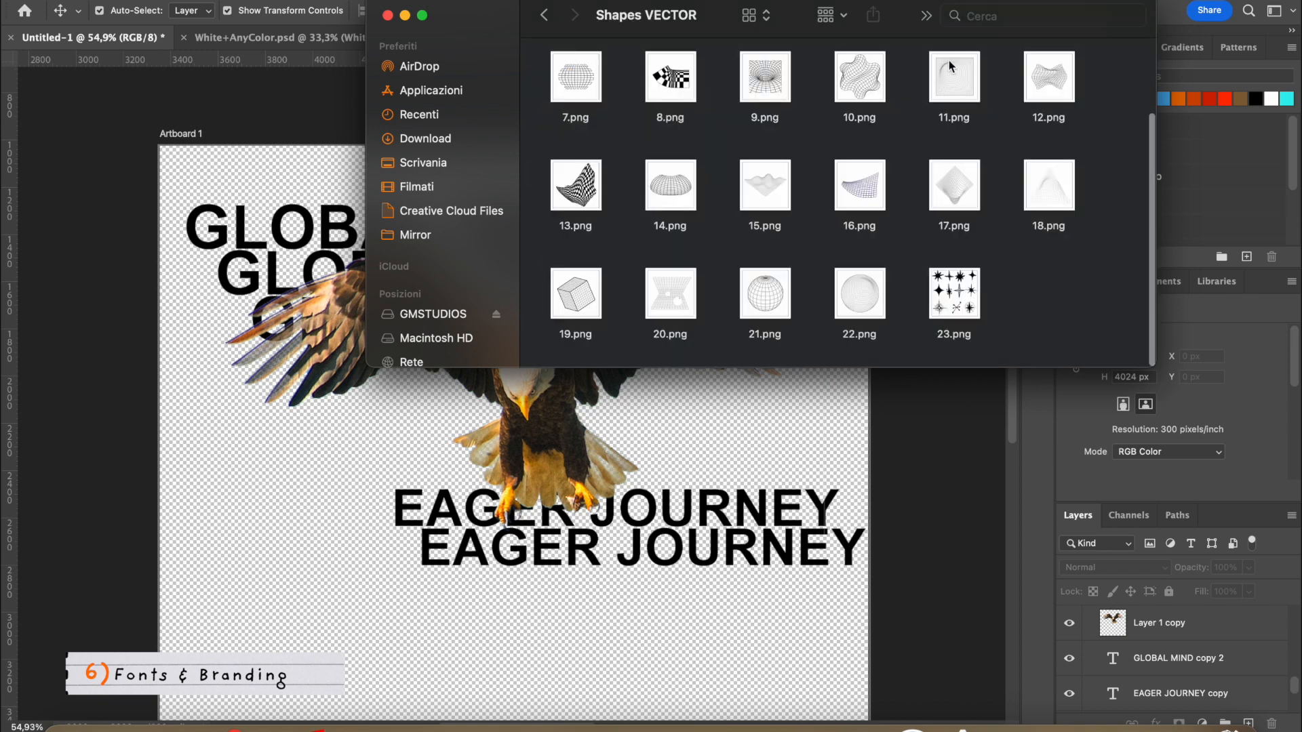
Place the wireframe globe 21.png on Artboard 1, shrink it, move it by the eagle's right wing and lower its layer.
drag(765, 294, 759, 440)
drag(990, 393, 351, 427)
drag(245, 409, 774, 315)
drag(1156, 639, 1150, 667)
Delete the wireframe globe from Artboard 1.
click(965, 496)
scroll(965, 495, down, 3)
click(665, 254)
key(Delete)
click(862, 405)
scroll(869, 408, down, 4)
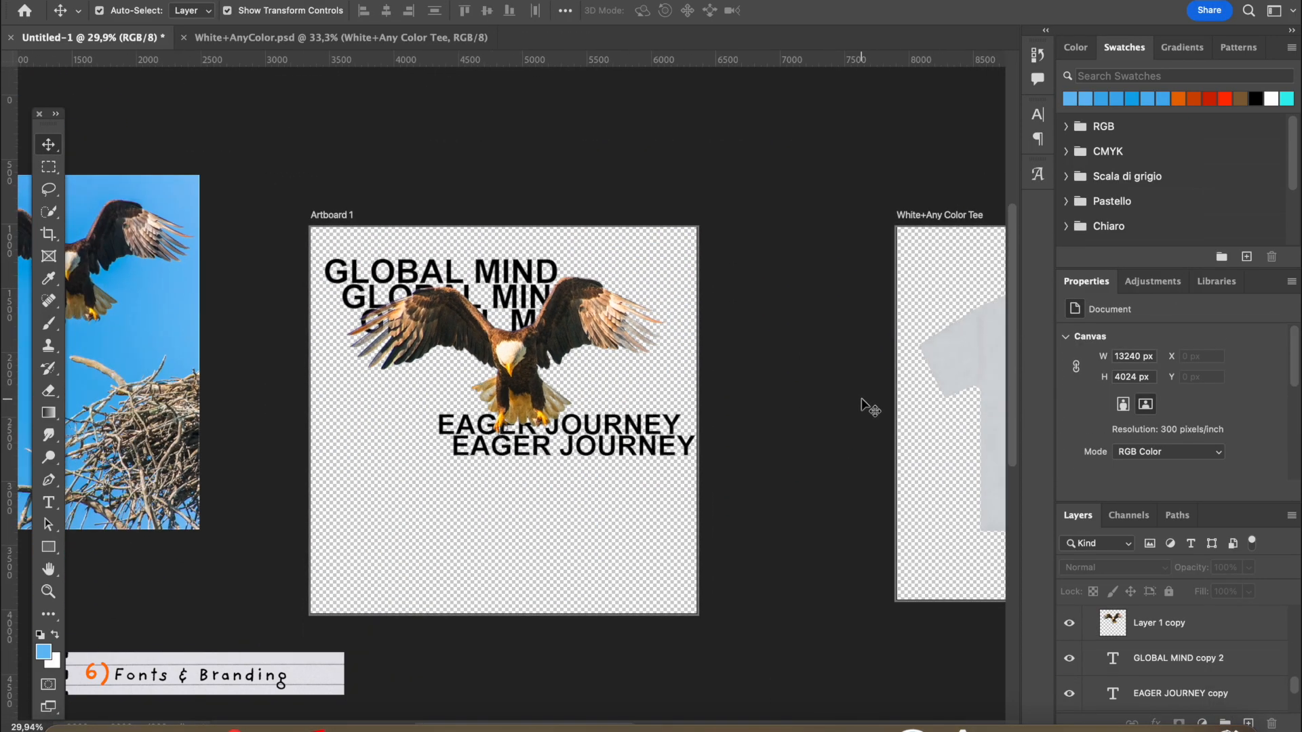
Duplicate the lower EAGER JOURNEY line below itself and change the copy's text to GLOBAL--------MIND.
scroll(631, 406, up, 5)
click(653, 495)
scroll(653, 499, down, 2)
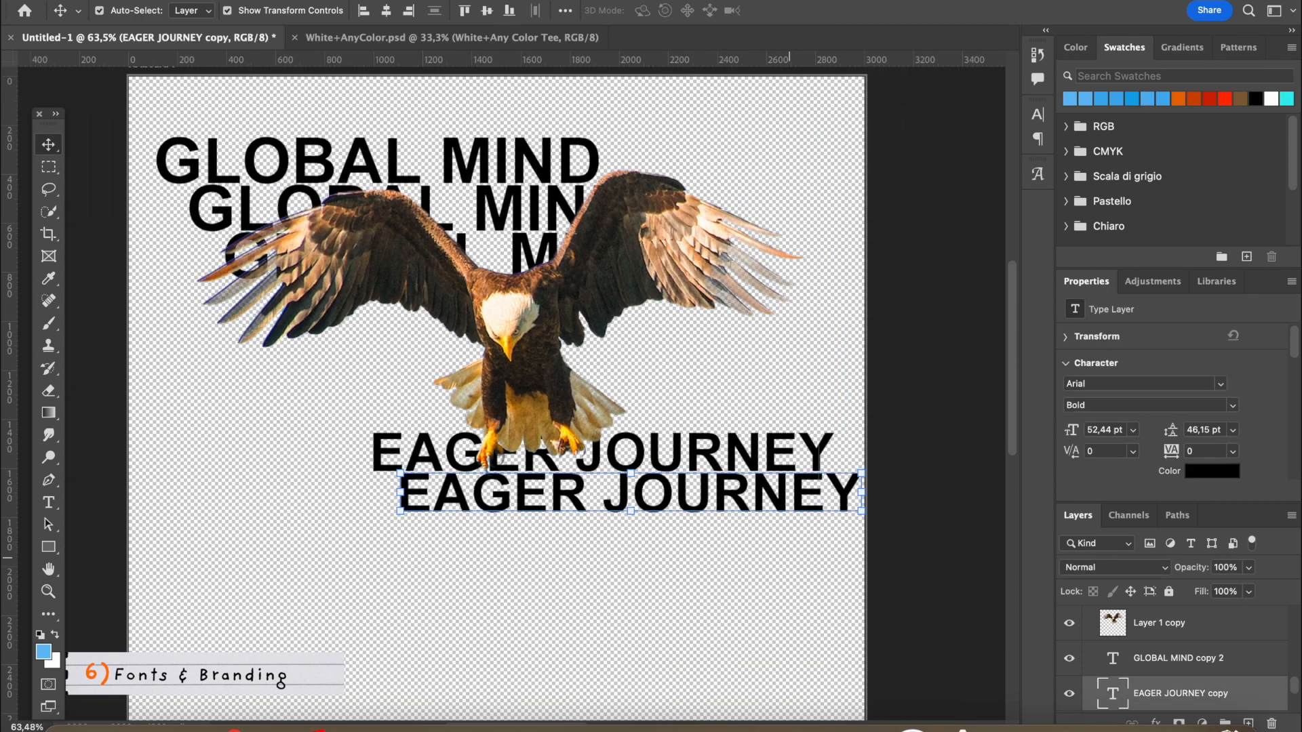
click(665, 555)
click(552, 490)
drag(551, 489, 411, 539)
double_click(408, 532)
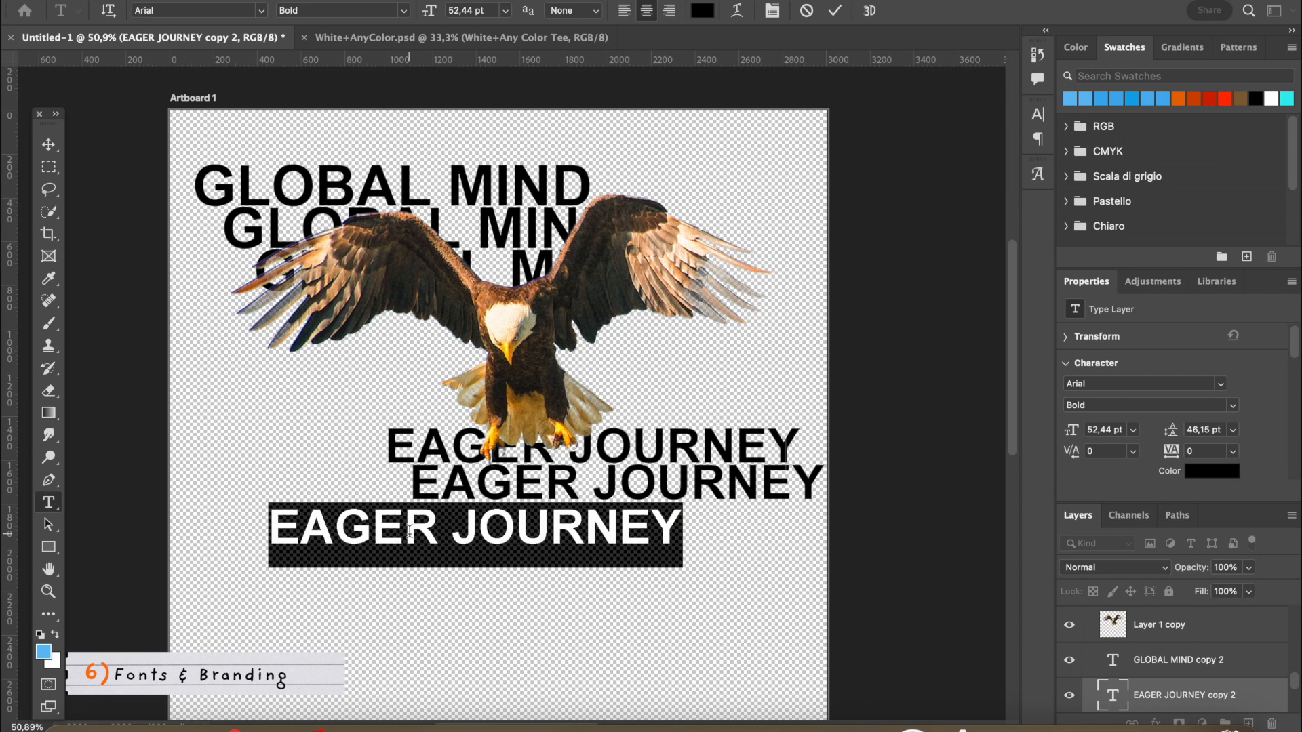
text(GLOBAL--------)
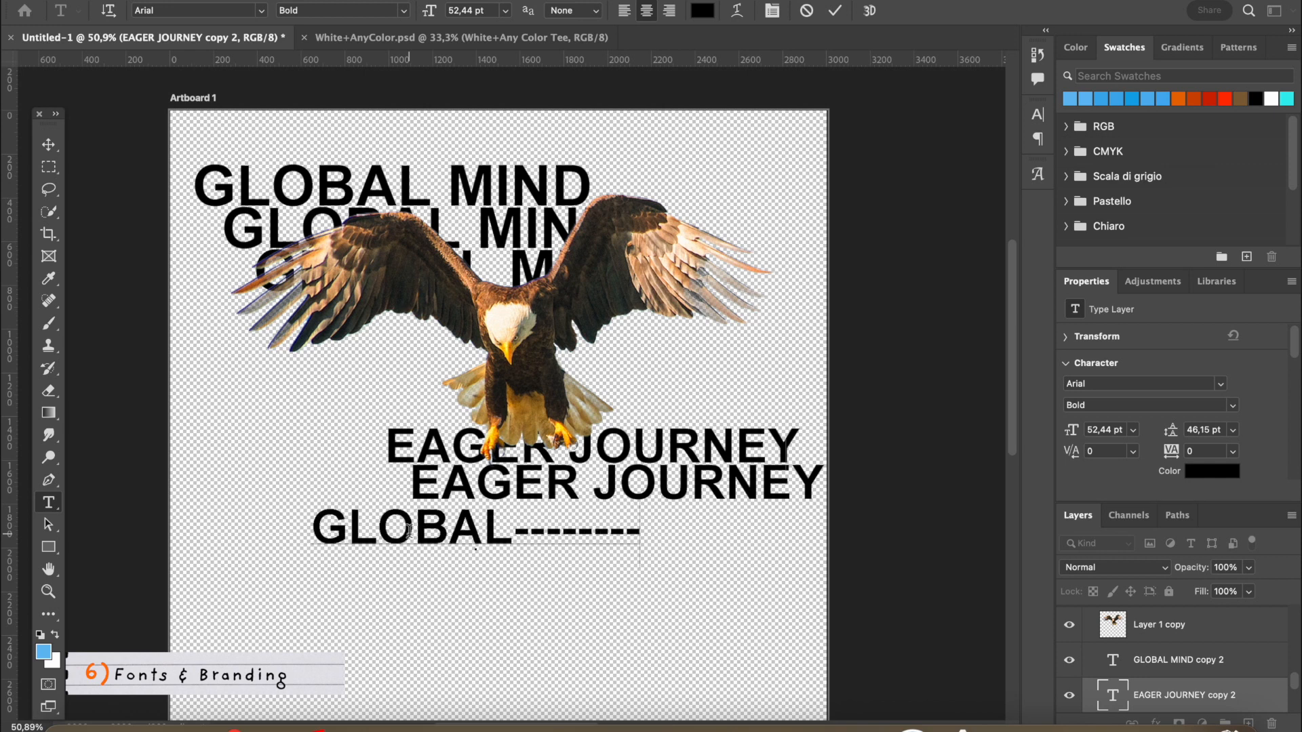
text(MIND)
click(48, 145)
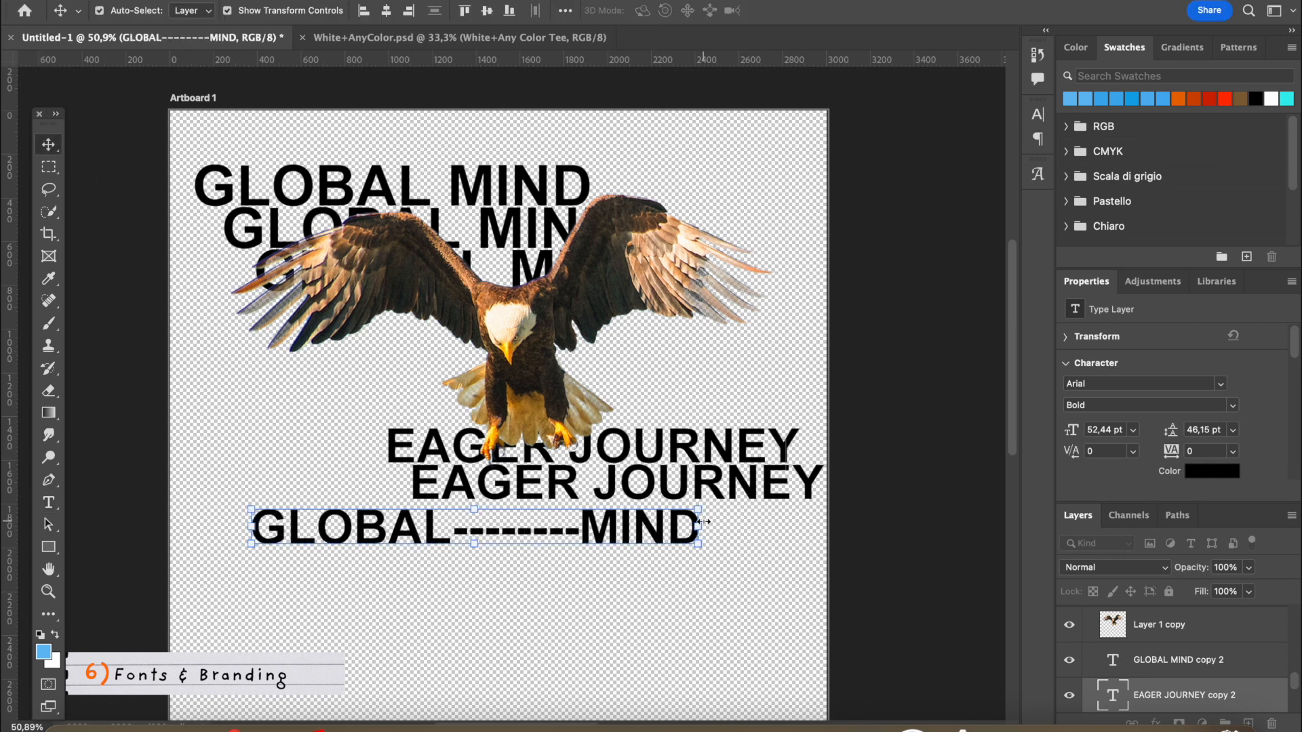
Shrink the GLOBAL--------MIND text to less than half its width and place it near the artboard's left edge.
drag(702, 531, 594, 531)
drag(473, 534, 447, 535)
drag(545, 538, 394, 535)
key(Return)
click(473, 602)
scroll(473, 602, down, 2)
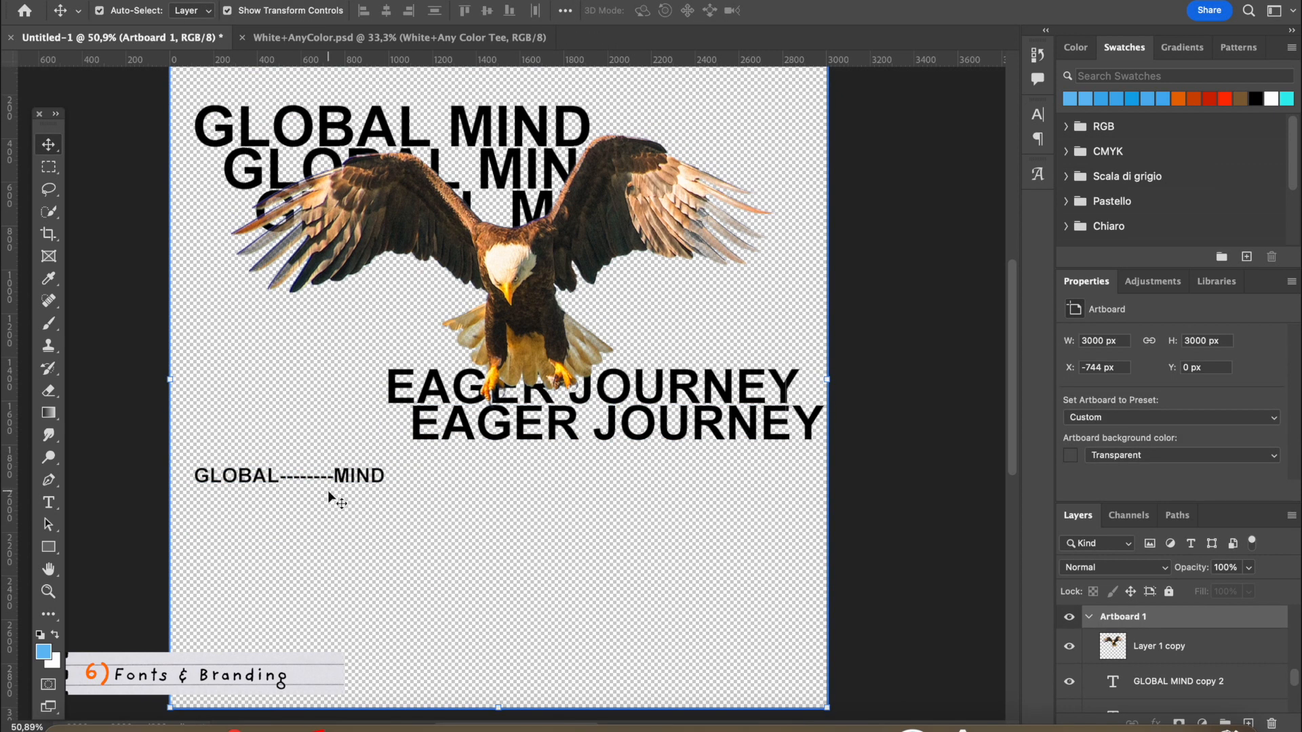
Delete the GLOBAL--------MIND text from Artboard 1.
drag(328, 478, 326, 469)
click(503, 540)
click(308, 474)
key(BackSpace)
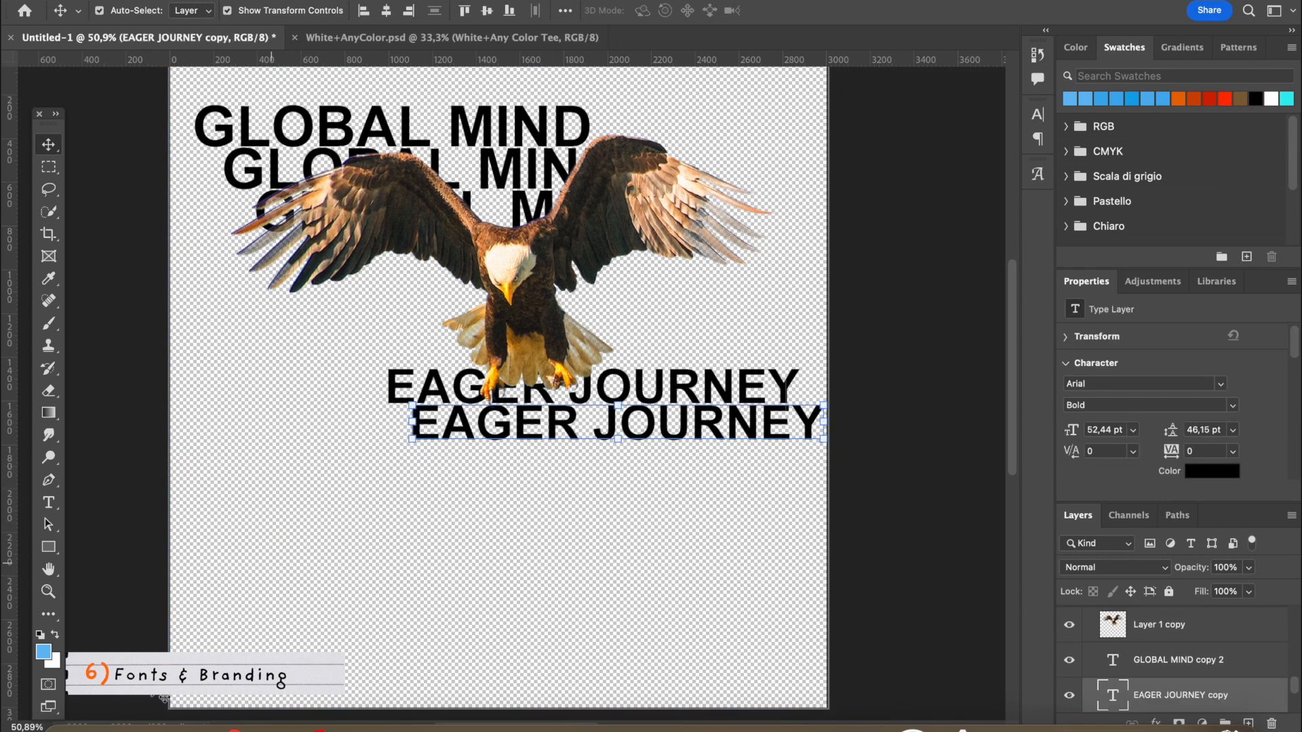
Switch to Unsplash in the browser, leave the bald eagle photo and browse the Experimental category.
key(super+Tab)
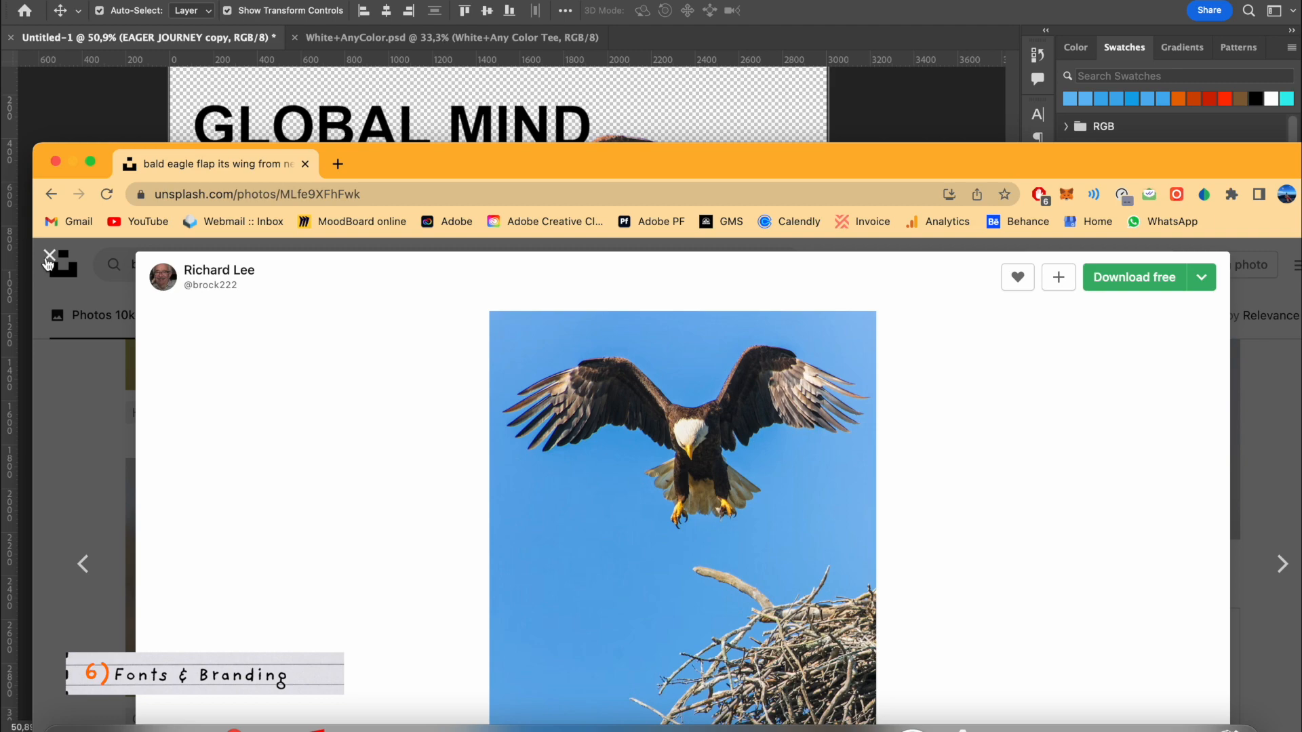
click(48, 256)
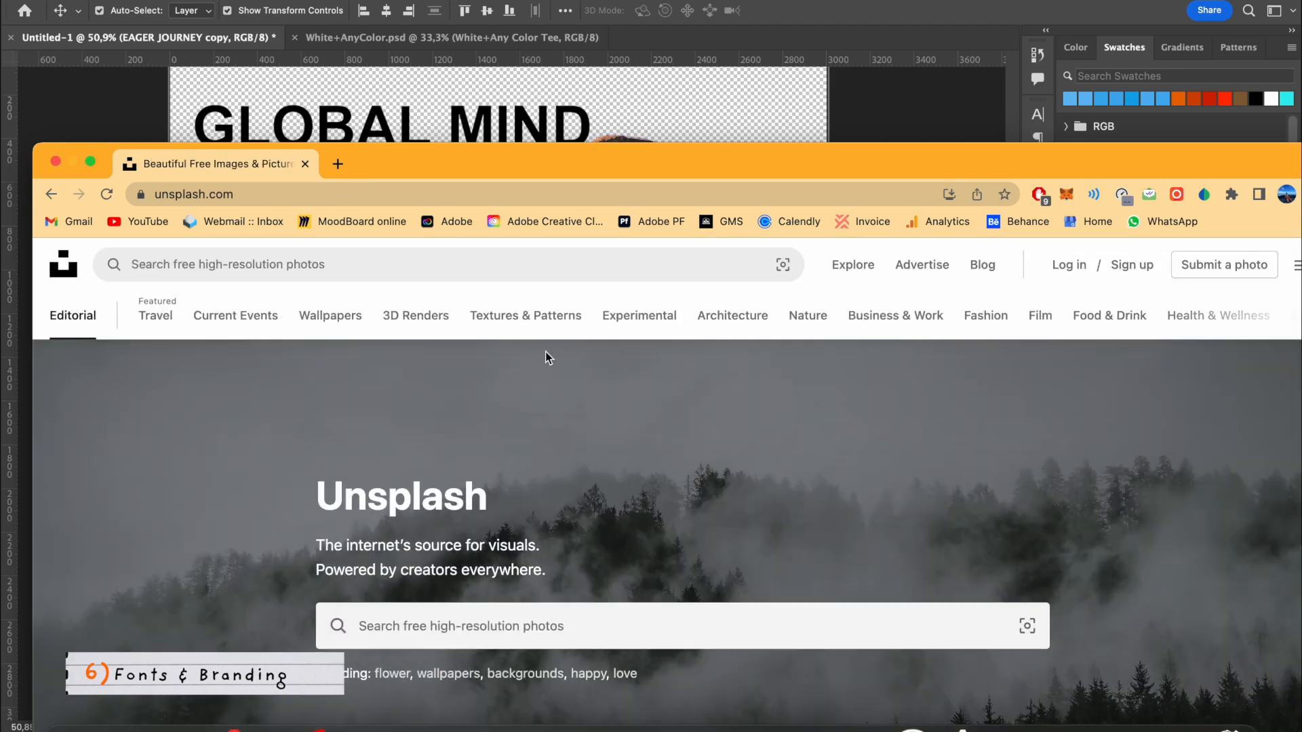
click(619, 326)
scroll(682, 510, down, 5)
scroll(305, 474, up, 1)
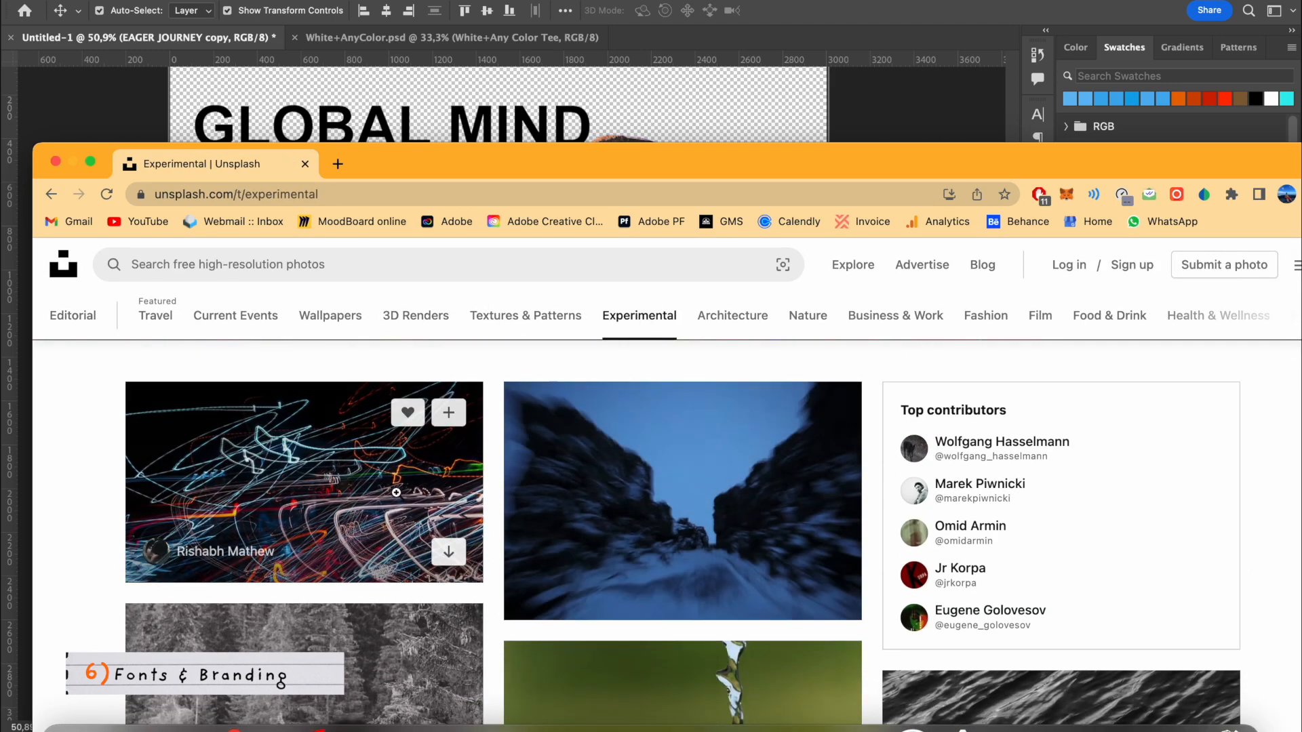
Copy the motion-blurred blue road photo from Unsplash and paste it into the Photoshop document.
click(163, 407)
click(134, 323)
click(1058, 702)
drag(778, 162, 158, 0)
drag(213, 328, 842, 374)
right_click(284, 433)
click(338, 481)
click(800, 252)
key(super+v)
Scale down the pasted road photo and place it below the eagle's left wing, overlapping the lower EAGER JOURNEY line.
drag(690, 514, 621, 468)
drag(447, 373, 261, 478)
key(Return)
Add a Gradient Map adjustment to the road photo using the Nero, Bianco preset from the Di base group.
click(1152, 280)
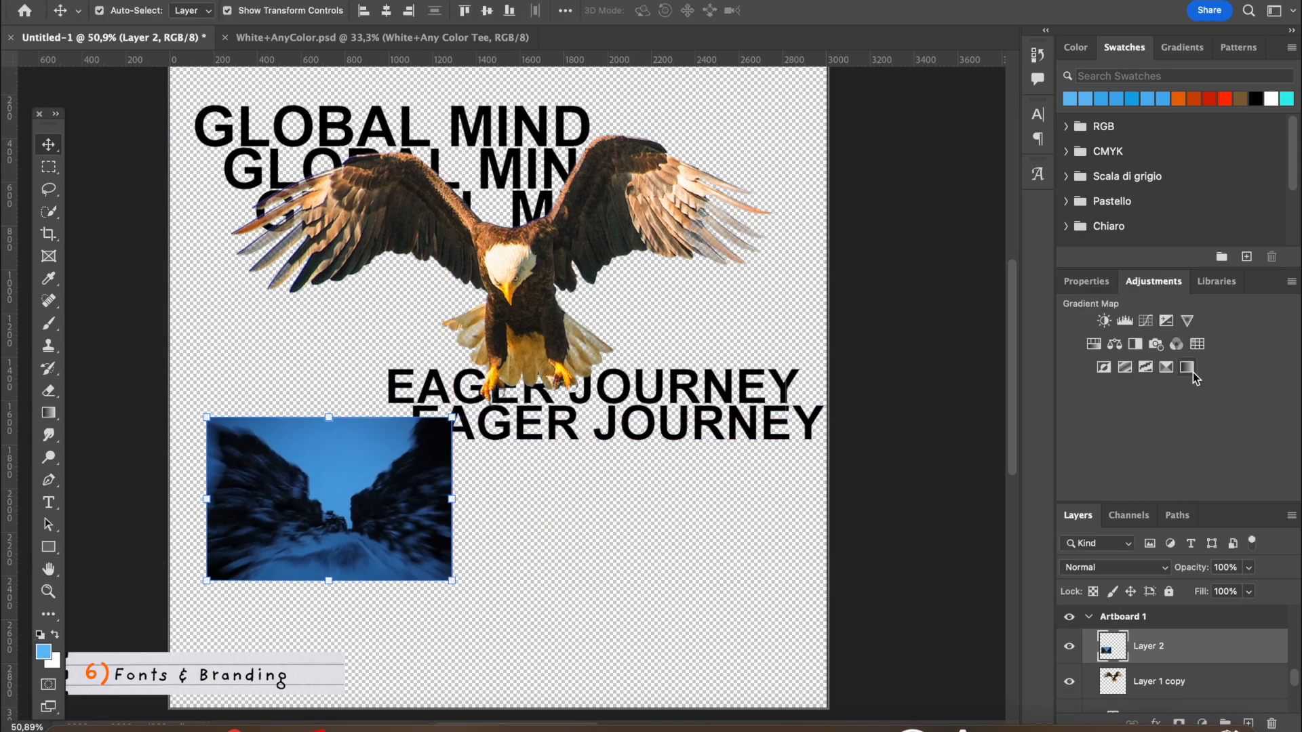
click(1191, 373)
click(1154, 346)
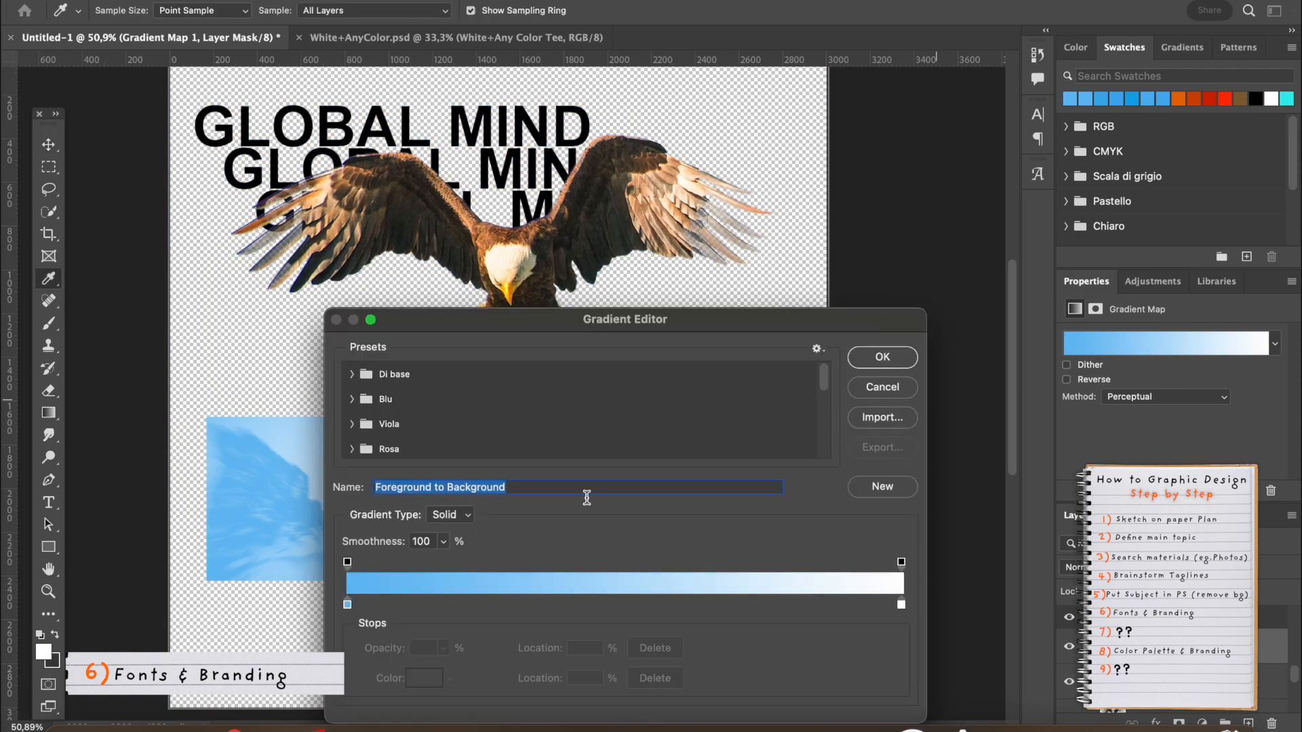
click(428, 400)
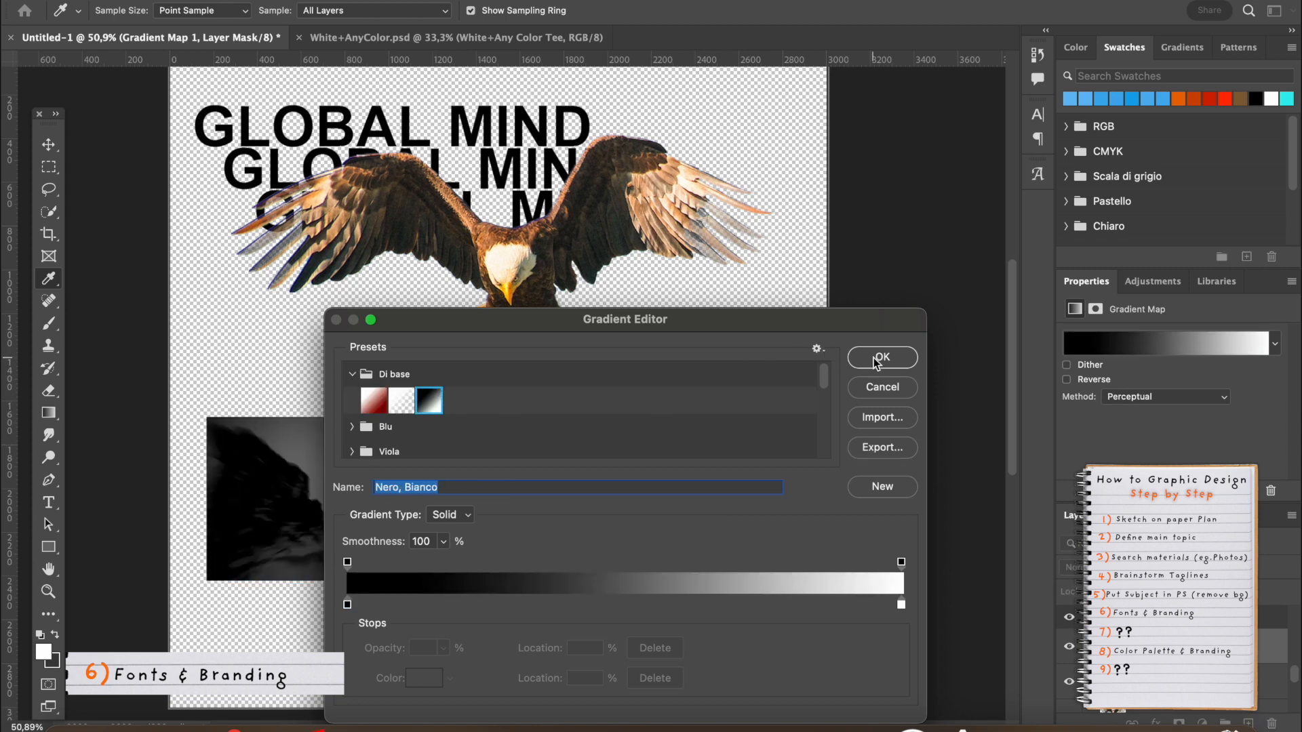
click(882, 357)
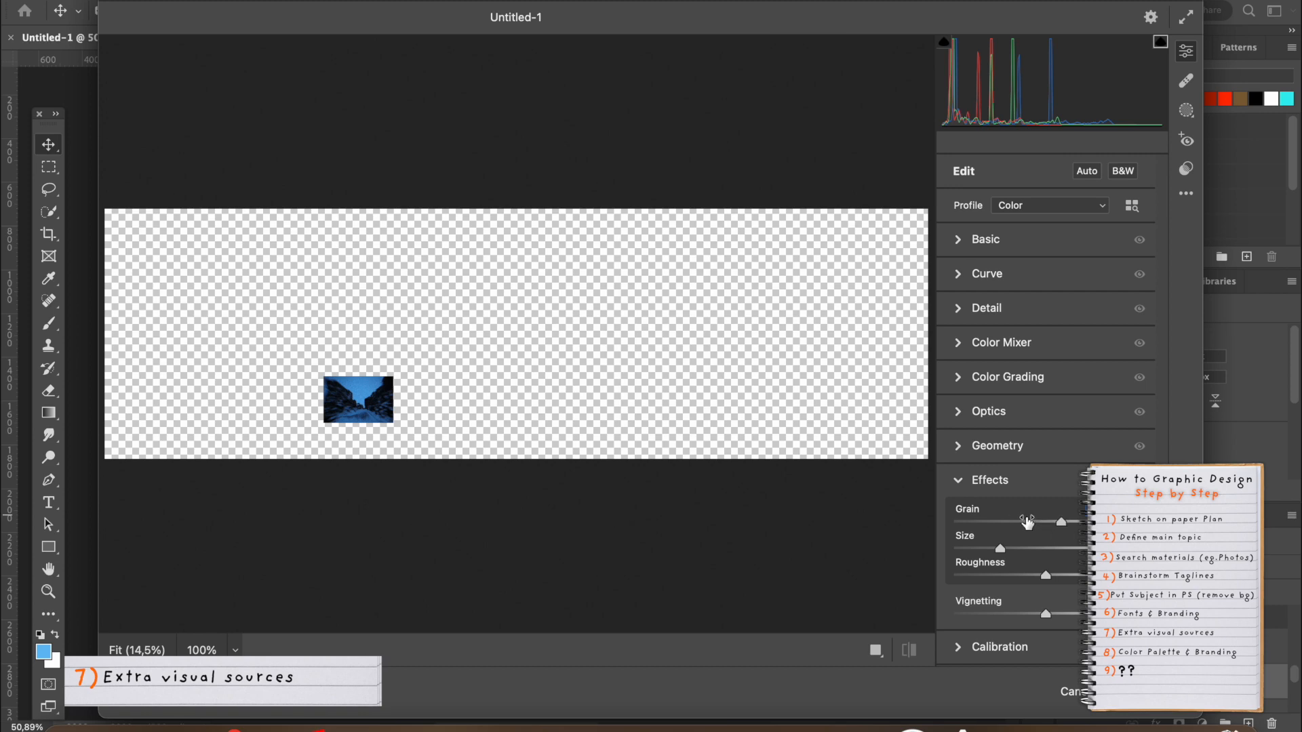
Apply grain to the road photo with the Camera Raw Filter.
click(1154, 688)
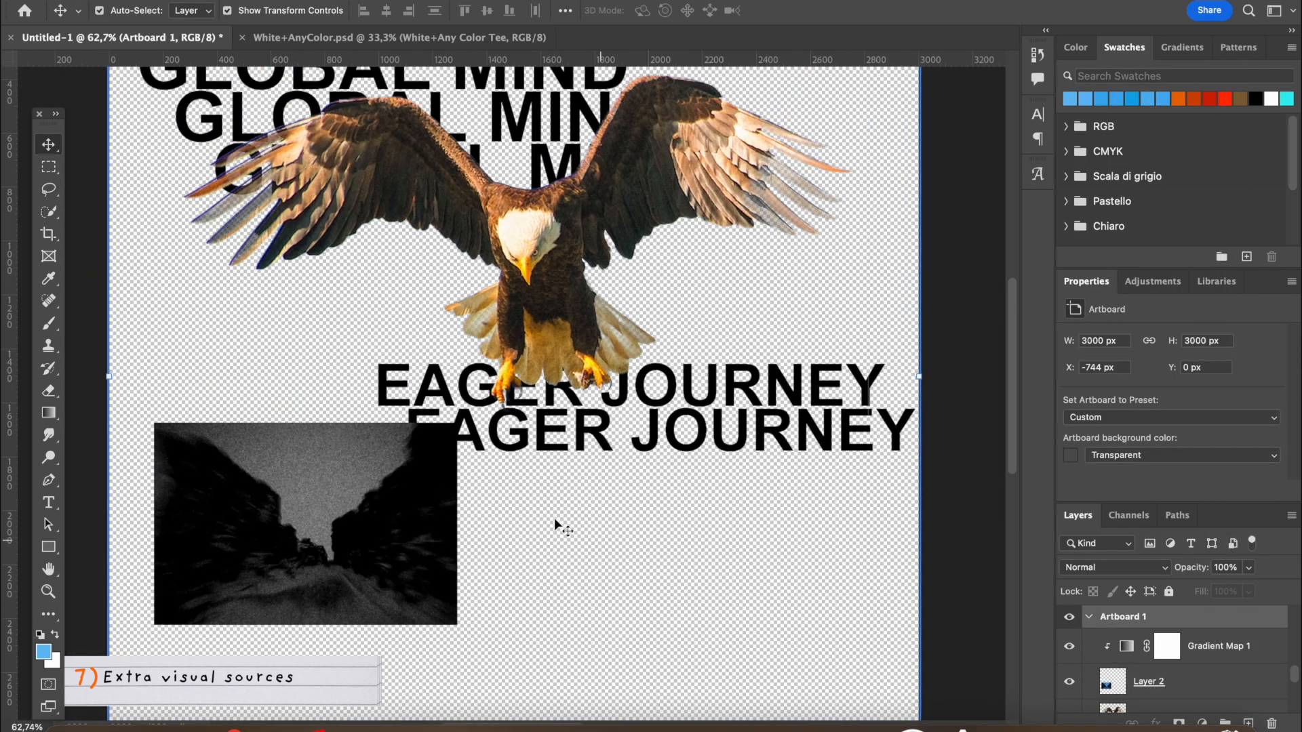
click(548, 310)
key(ctrl+0)
Duplicate the black-to-white Gradient Map above the eagle layer and apply the same Camera Raw grain to the eagle.
click(1205, 627)
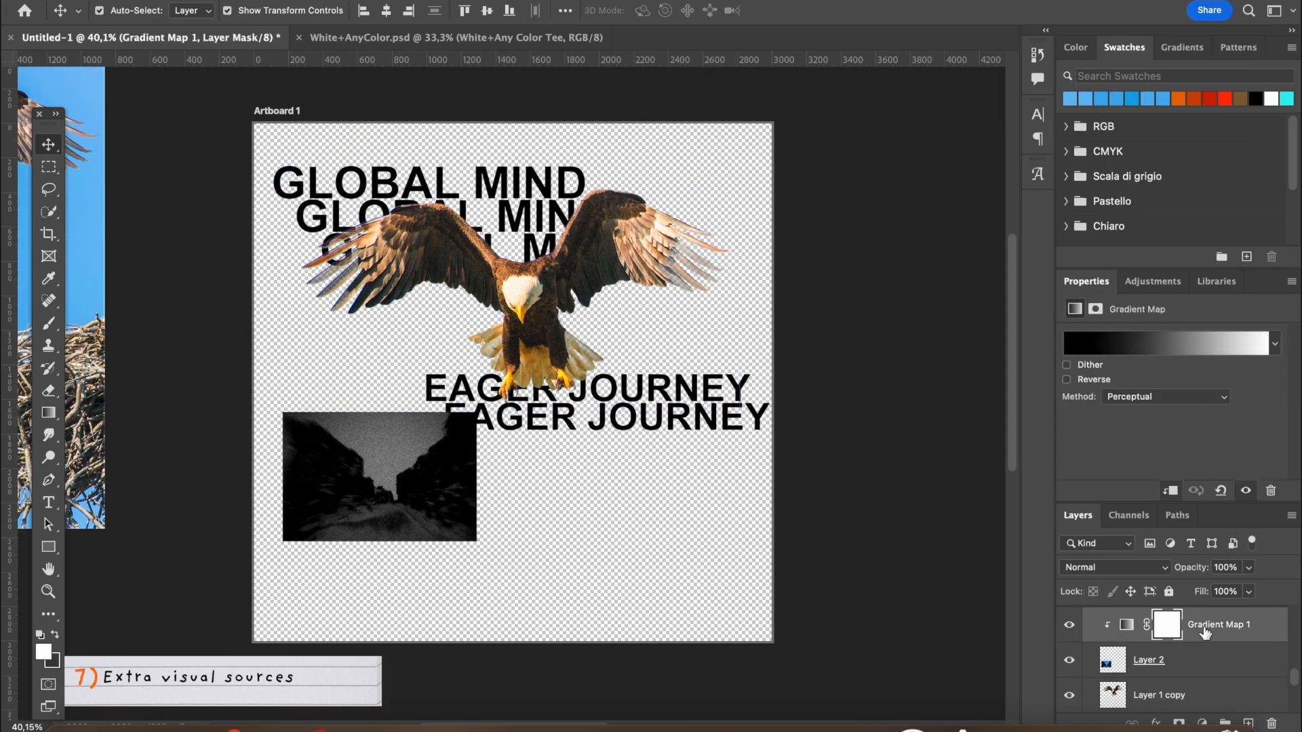
drag(1203, 635, 1193, 682)
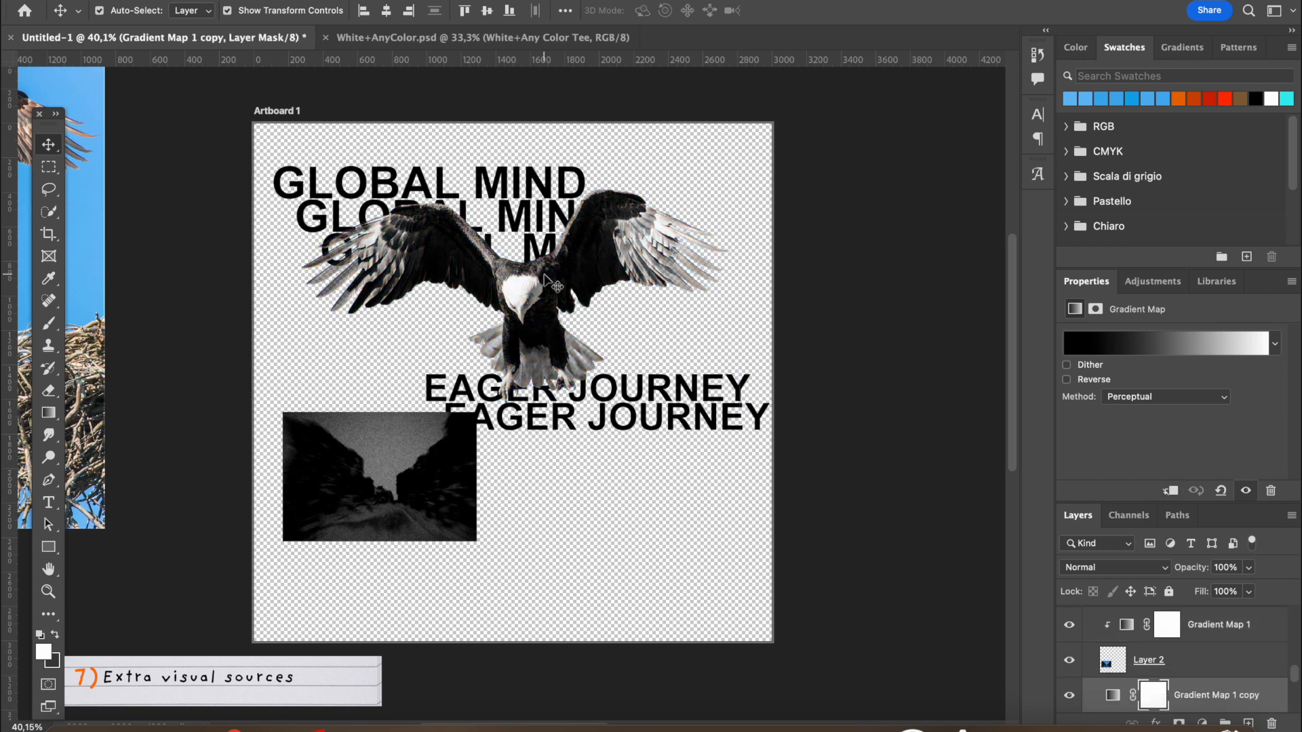
click(535, 356)
click(402, 0)
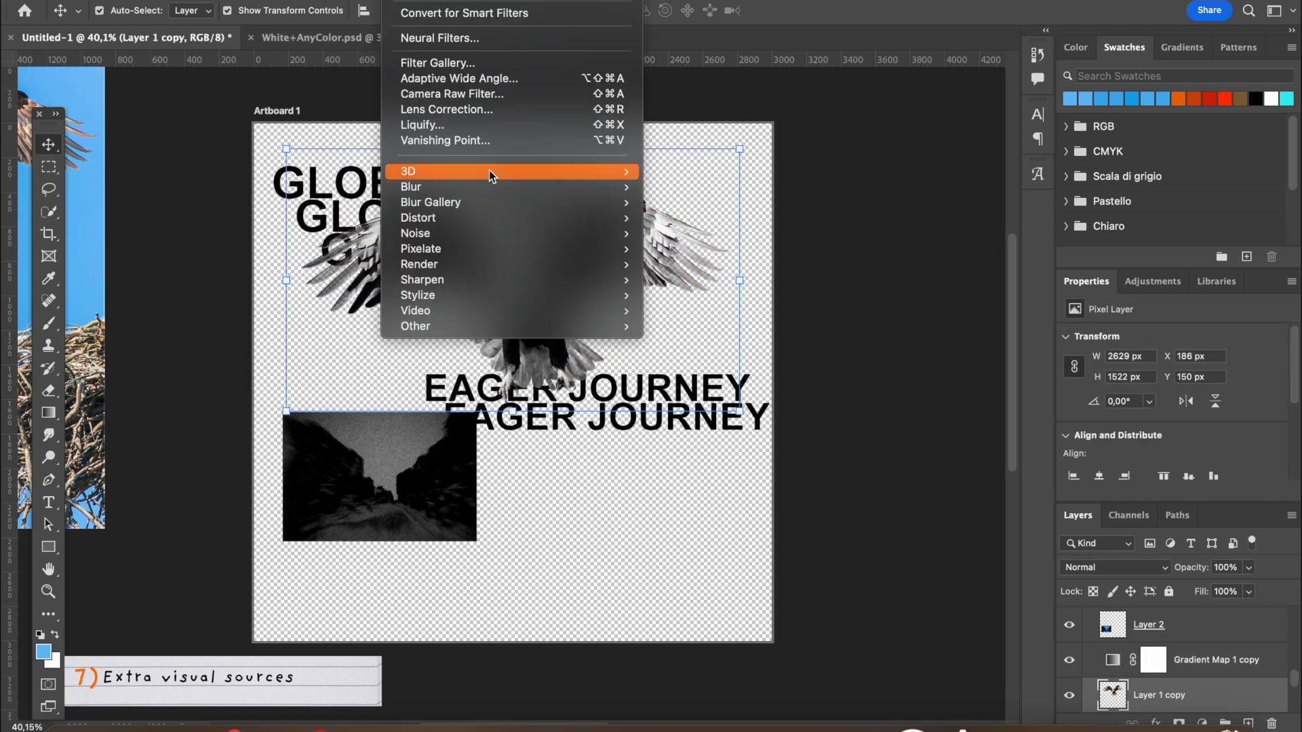
click(478, 38)
scroll(577, 295, up, 8)
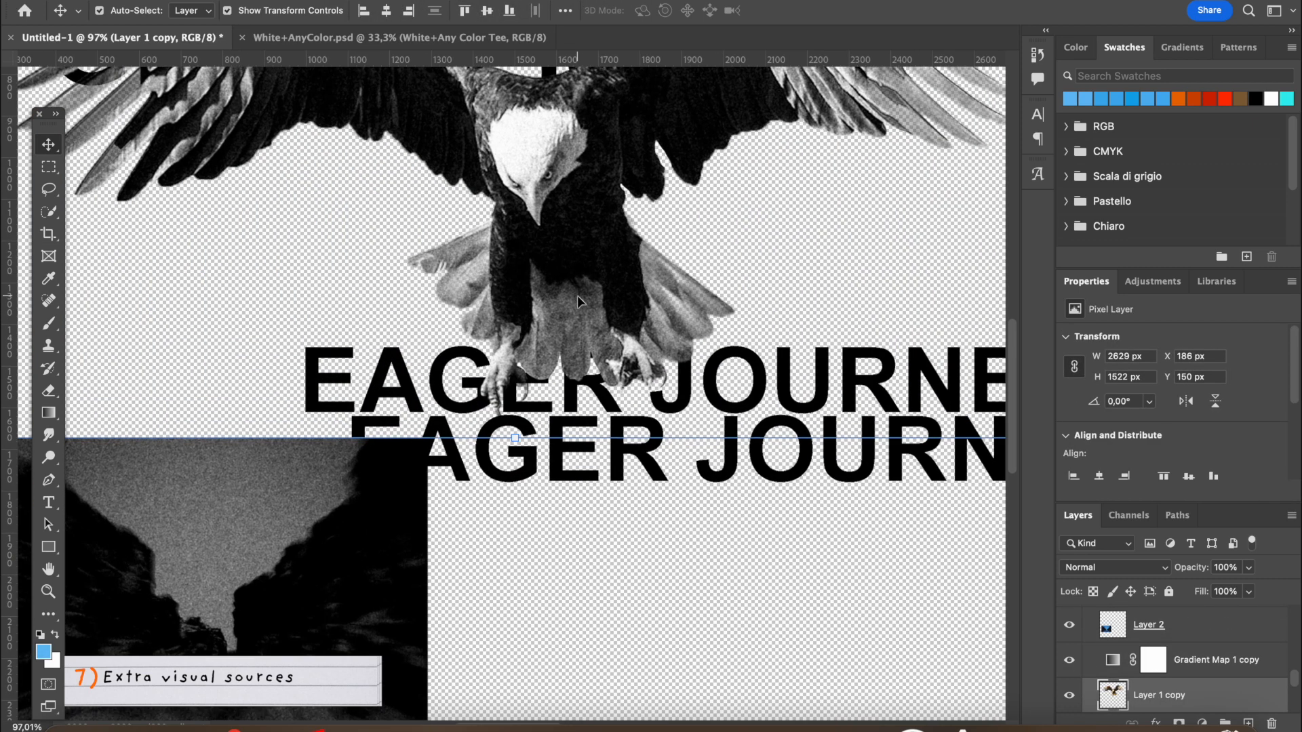
scroll(577, 295, down, 7)
Nudge the road photo slightly right and down on Artboard 1.
click(369, 475)
mouse_move(397, 506)
mouse_down()
mouse_move(397, 487)
mouse_move(411, 512)
mouse_up()
click(761, 470)
Duplicate the lower EAGER JOURNEY line further down the artboard and change the copy's text to SPEED.
click(674, 425)
drag(675, 426, 671, 548)
double_click(670, 547)
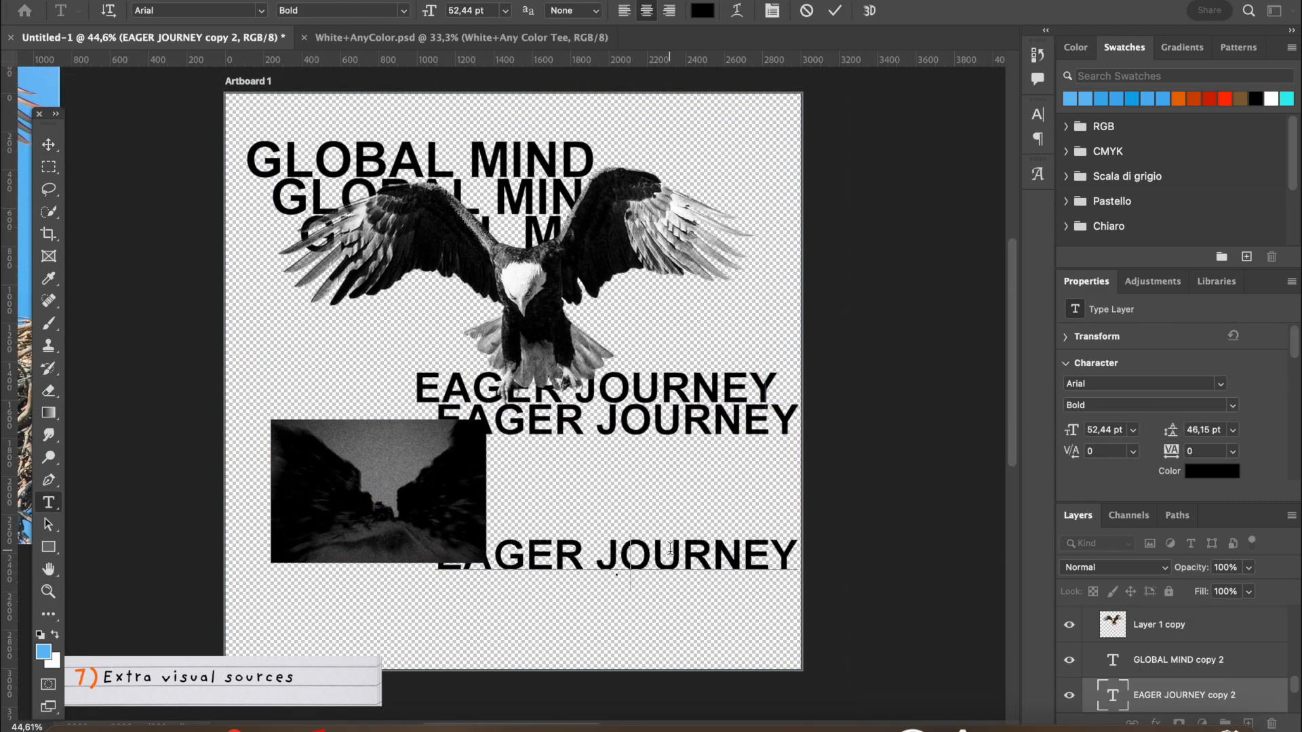
text(SPEED)
click(56, 158)
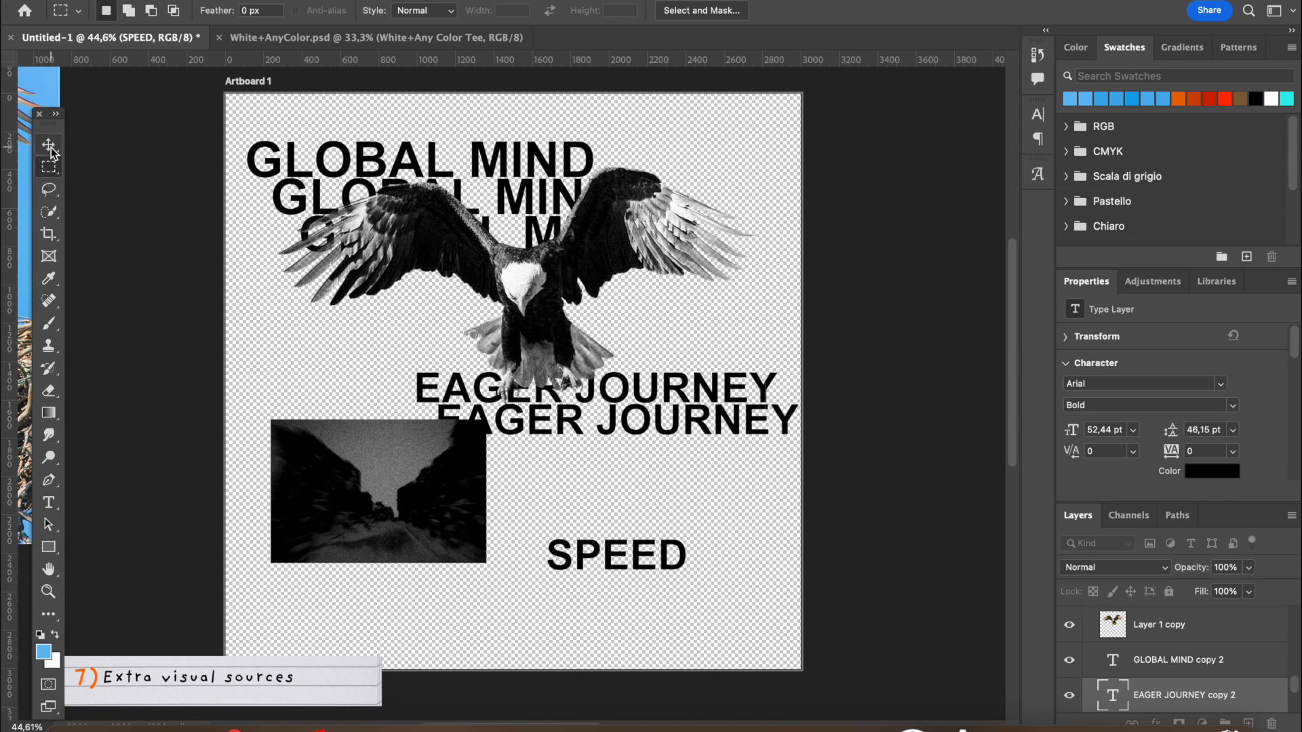
Scale the SPEED text to 53,13% and move it onto the road photo's lower-right corner.
drag(685, 555, 620, 555)
drag(577, 554, 491, 561)
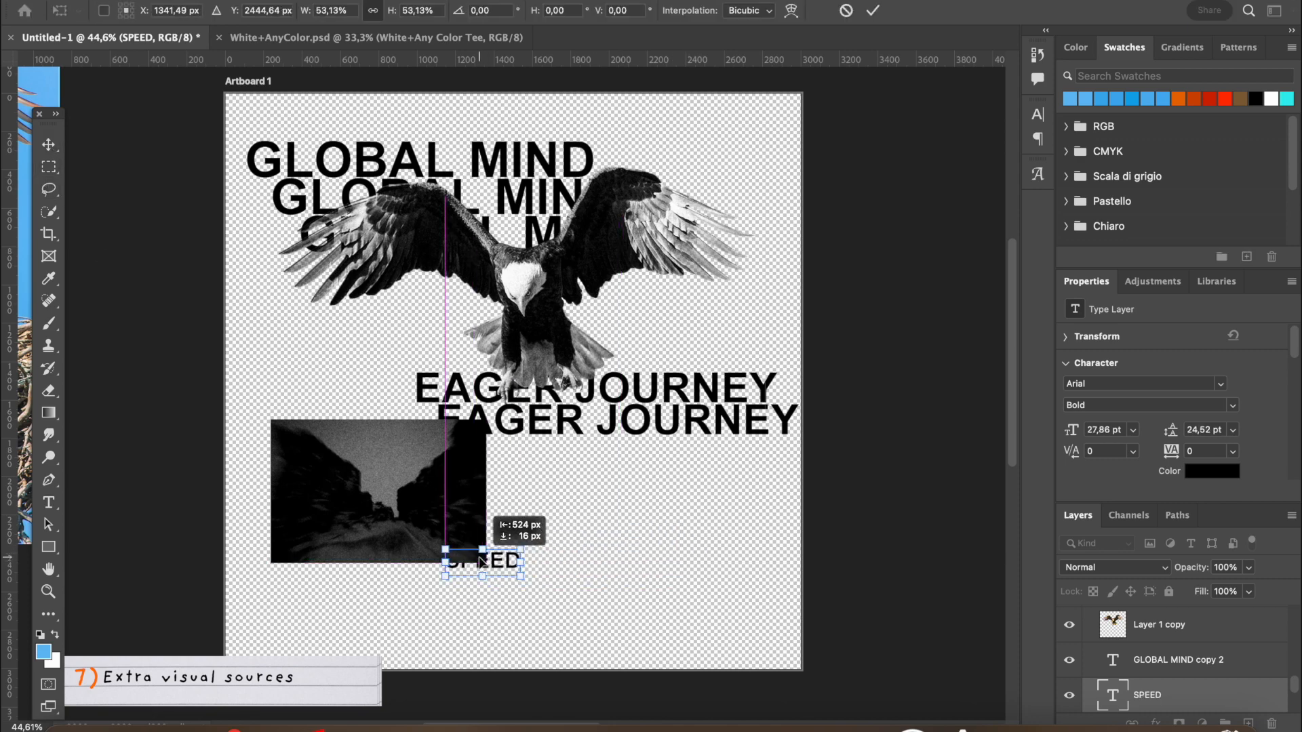
key(Return)
click(665, 581)
Stack two staggered copies of the SPEED text upward along the road photo's right edge.
scroll(666, 582, up, 5)
scroll(666, 582, down, 2)
click(653, 545)
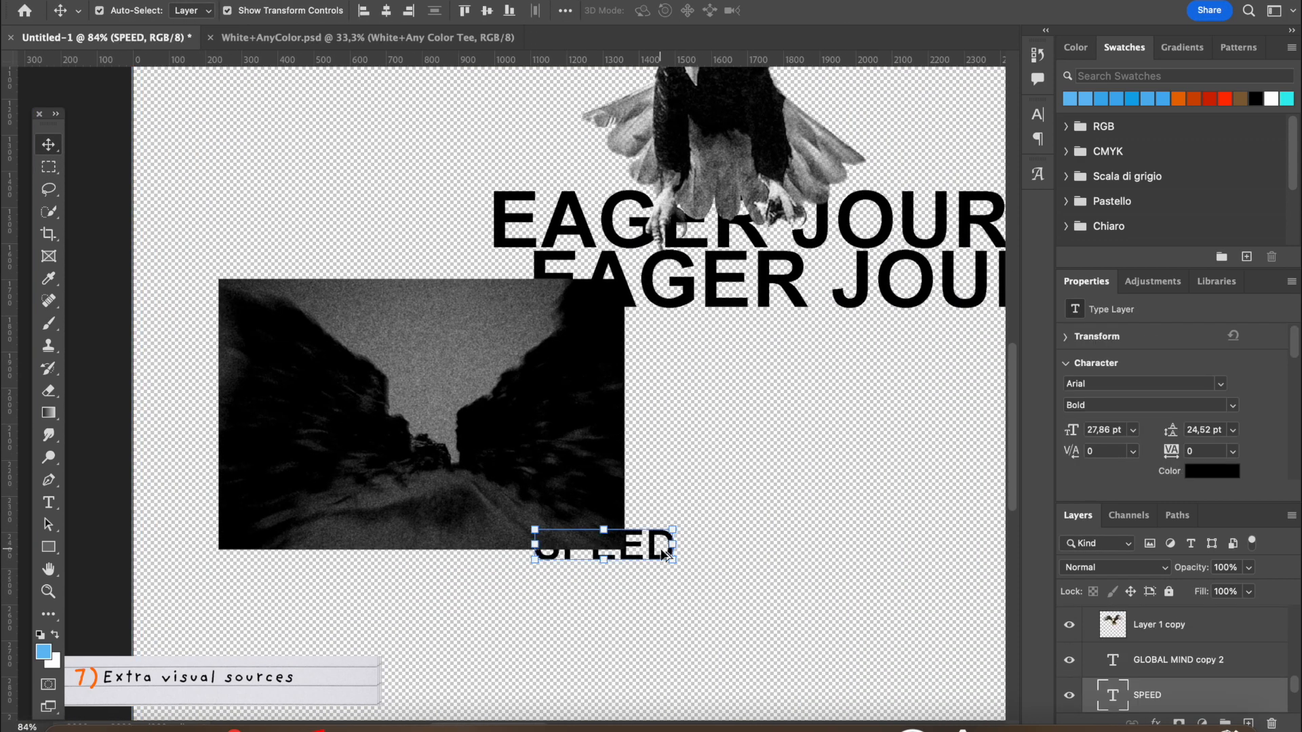
drag(653, 546, 681, 467)
click(659, 508)
scroll(808, 461, down, 4)
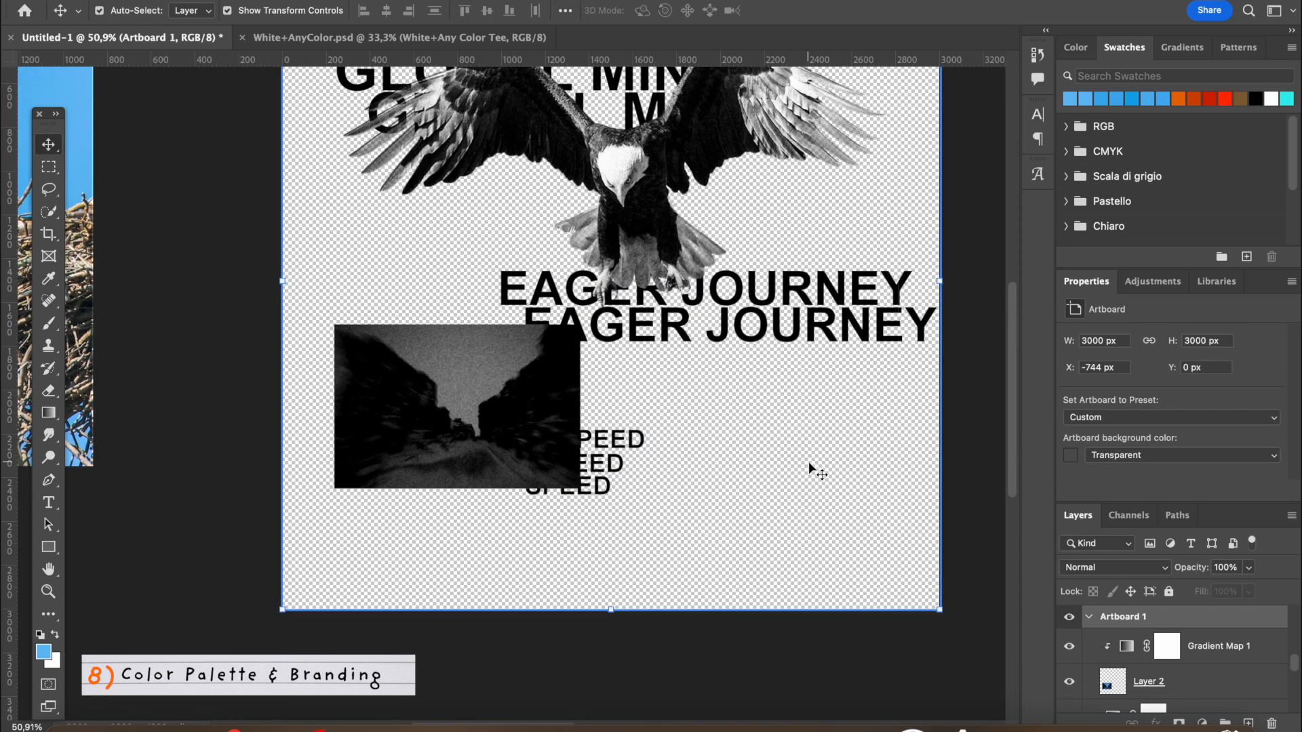
Undo the stacked SPEED copies and change the remaining SPEED text to GMS.
key(super+z)
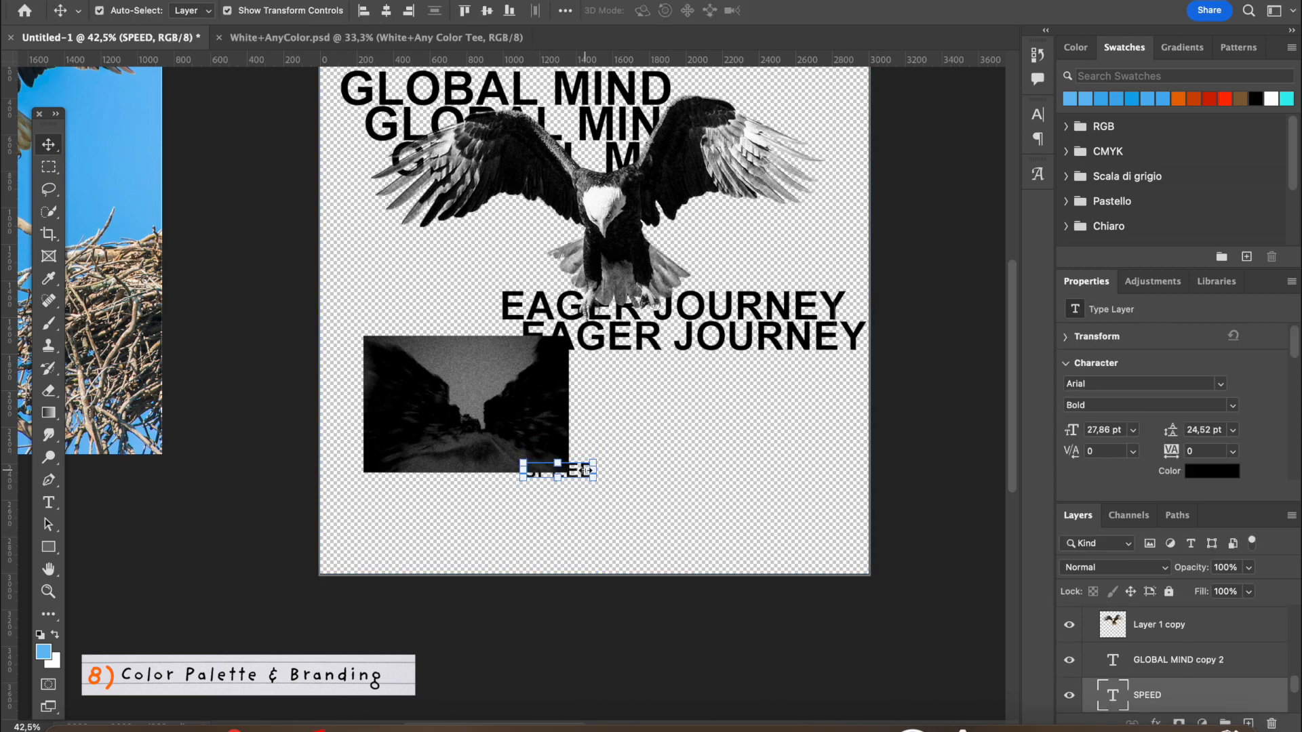
double_click(577, 472)
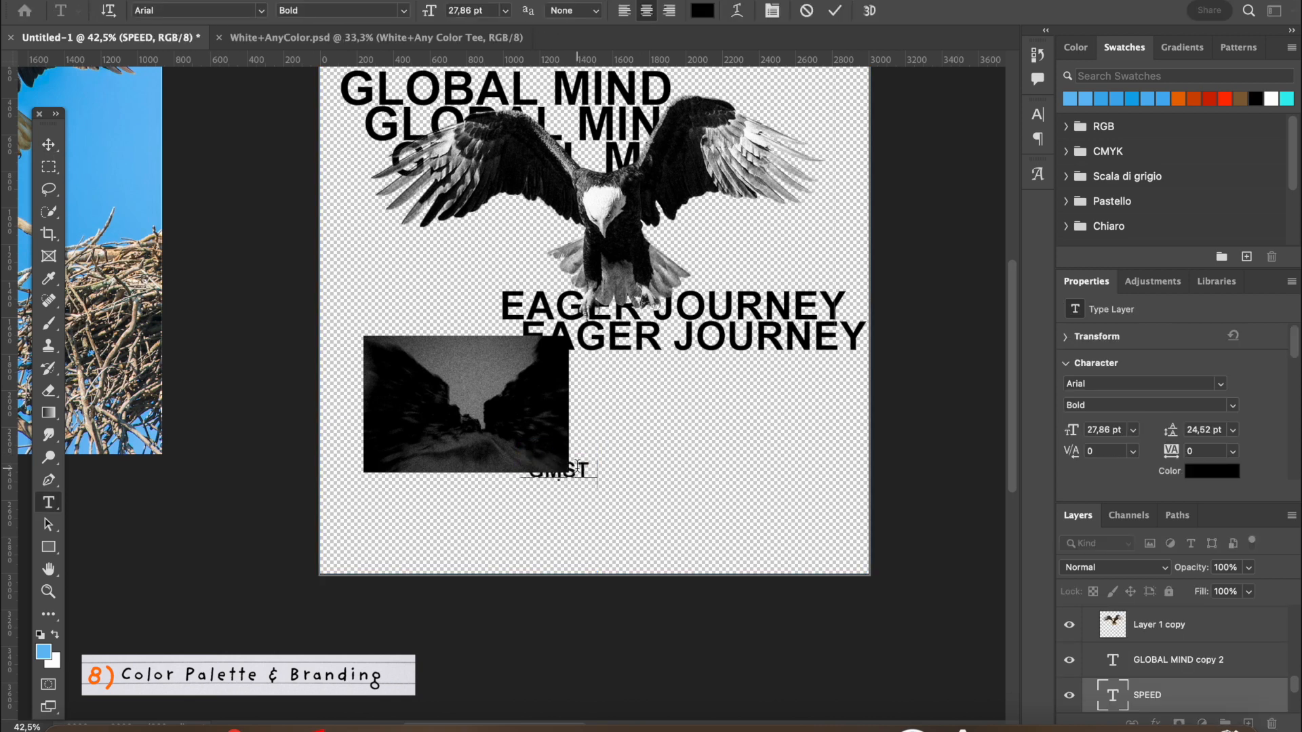
click(49, 145)
click(733, 564)
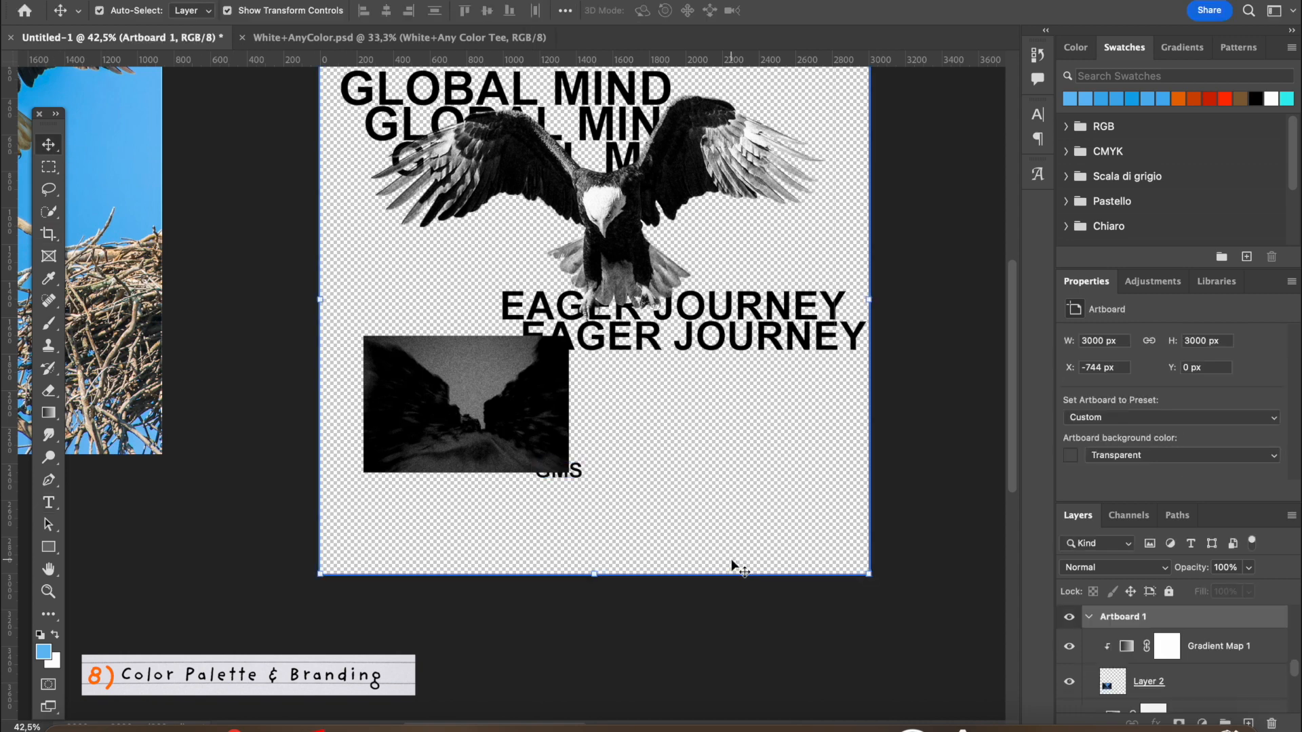
Enlarge the GMS text at the road photo's lower-right corner to about 41,27 pt.
scroll(734, 564, up, 4)
click(653, 568)
drag(668, 557, 722, 553)
key(Return)
Warp the GMS text with the Flag style, vertical orientation and a bend of +7%.
double_click(680, 546)
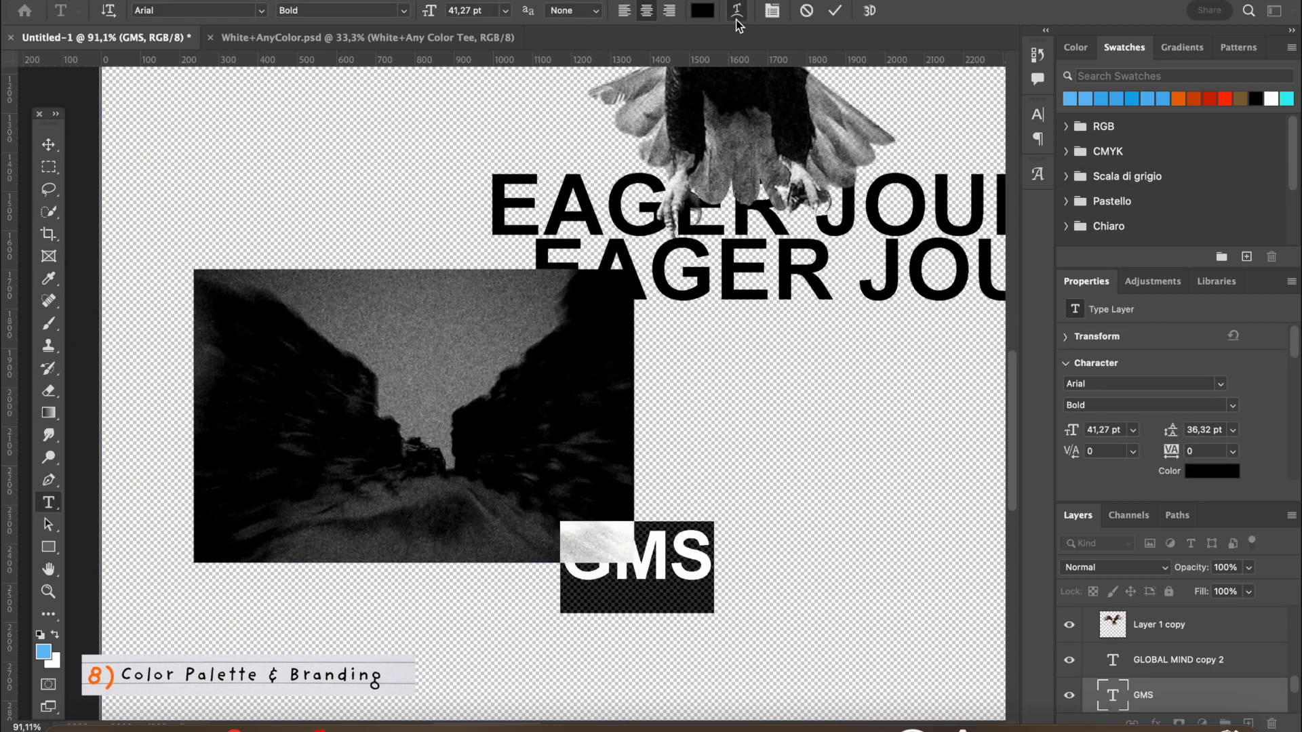
click(737, 11)
click(825, 172)
click(830, 319)
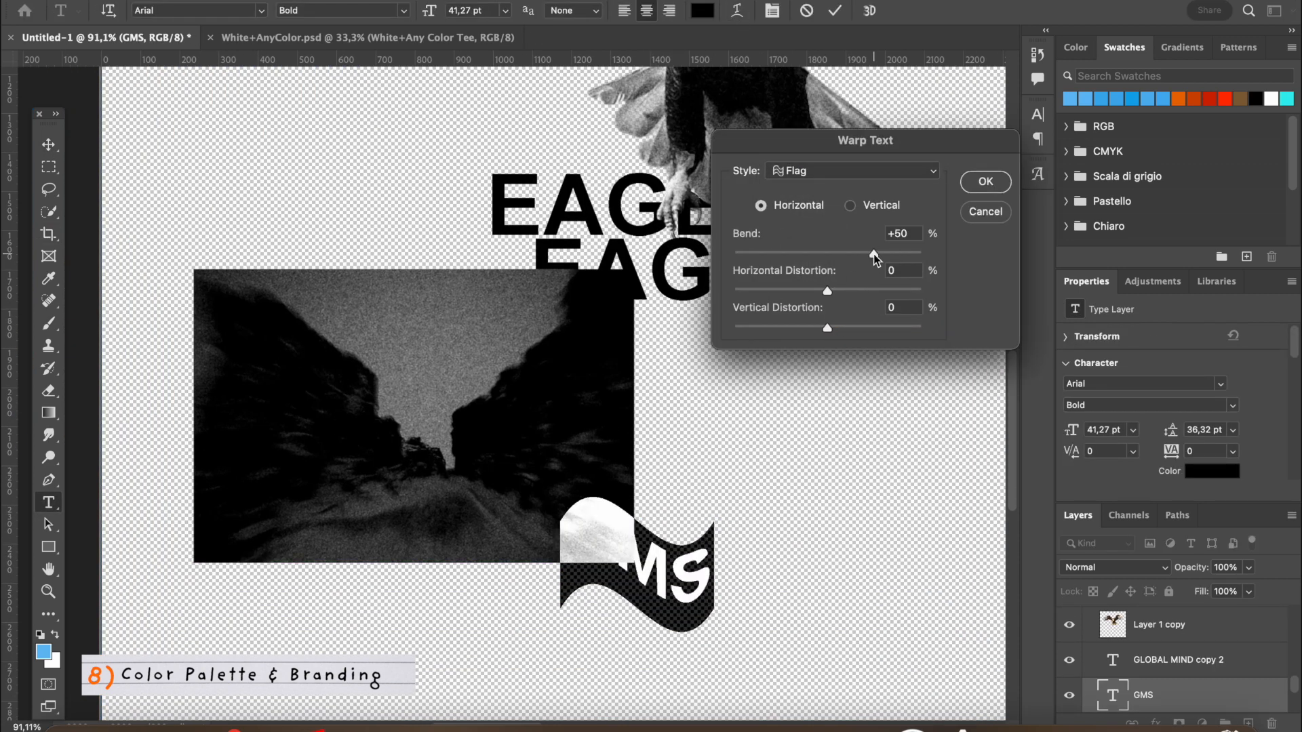
drag(873, 254, 842, 254)
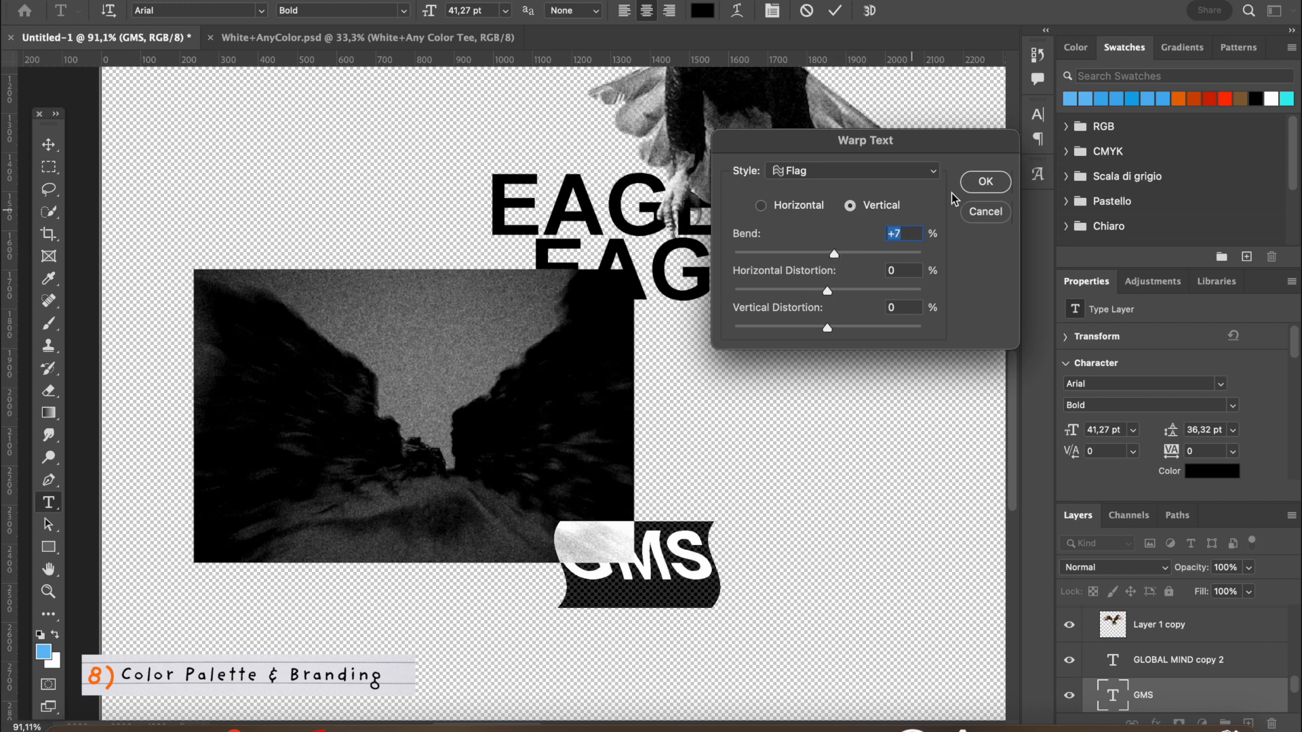
click(976, 184)
click(48, 145)
click(276, 146)
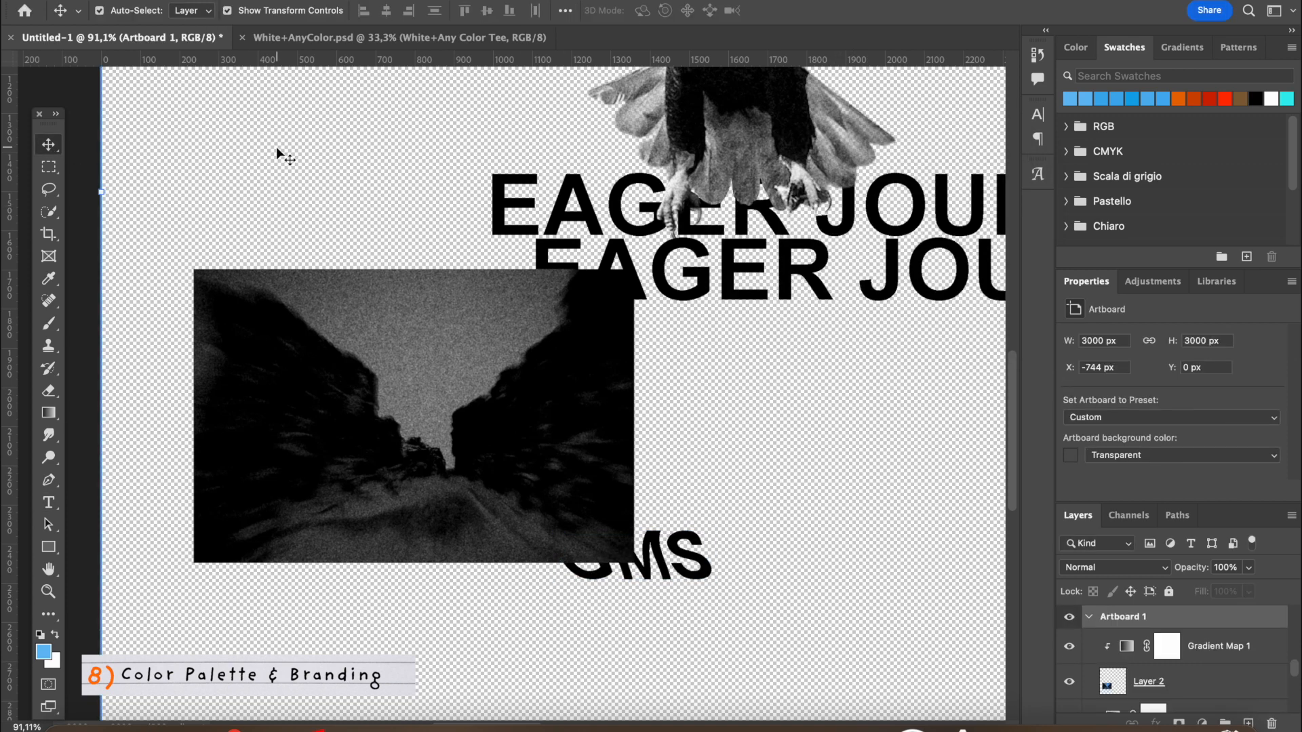
Duplicate the warped GMS text directly above the original beside the road photo.
click(663, 558)
drag(664, 558, 660, 504)
click(763, 442)
scroll(763, 442, down, 5)
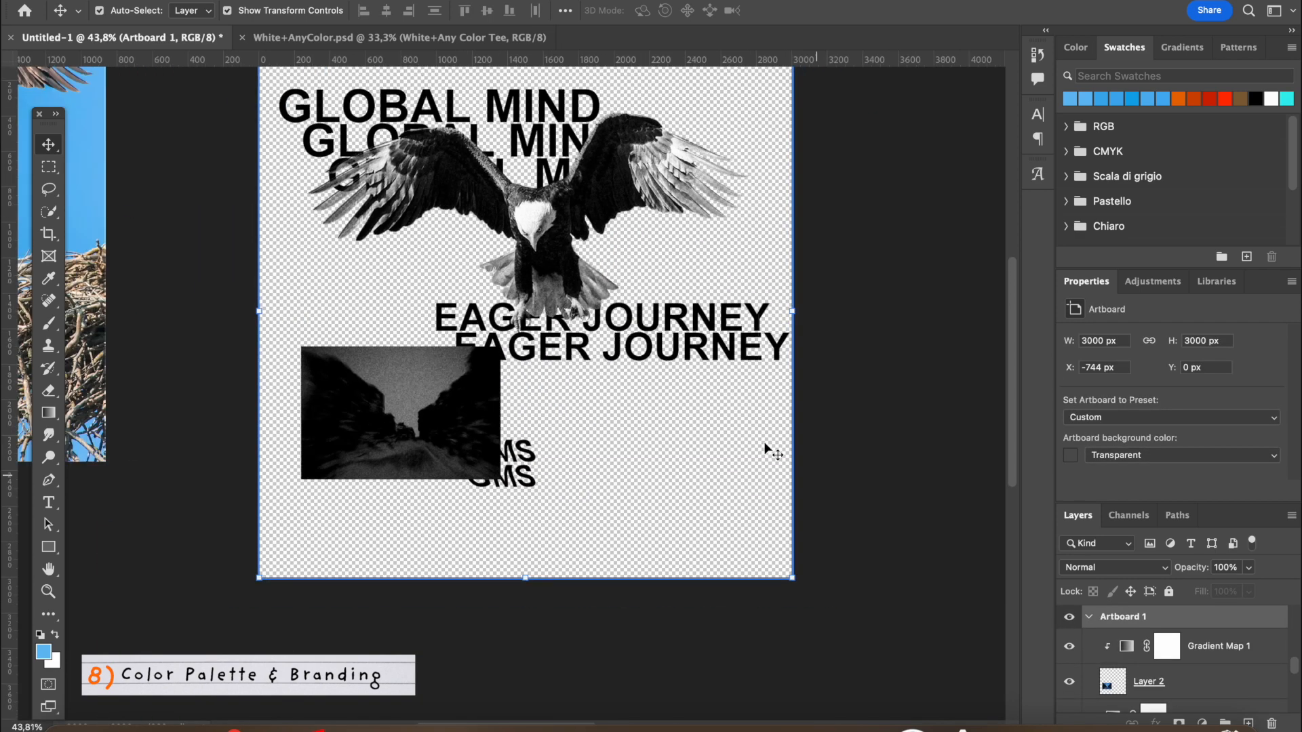
Undo the GMS text edits until both GMS lines are removed from the artboard.
scroll(764, 444, up, 3)
scroll(764, 444, down, 3)
key(super+z)
key(super+z)
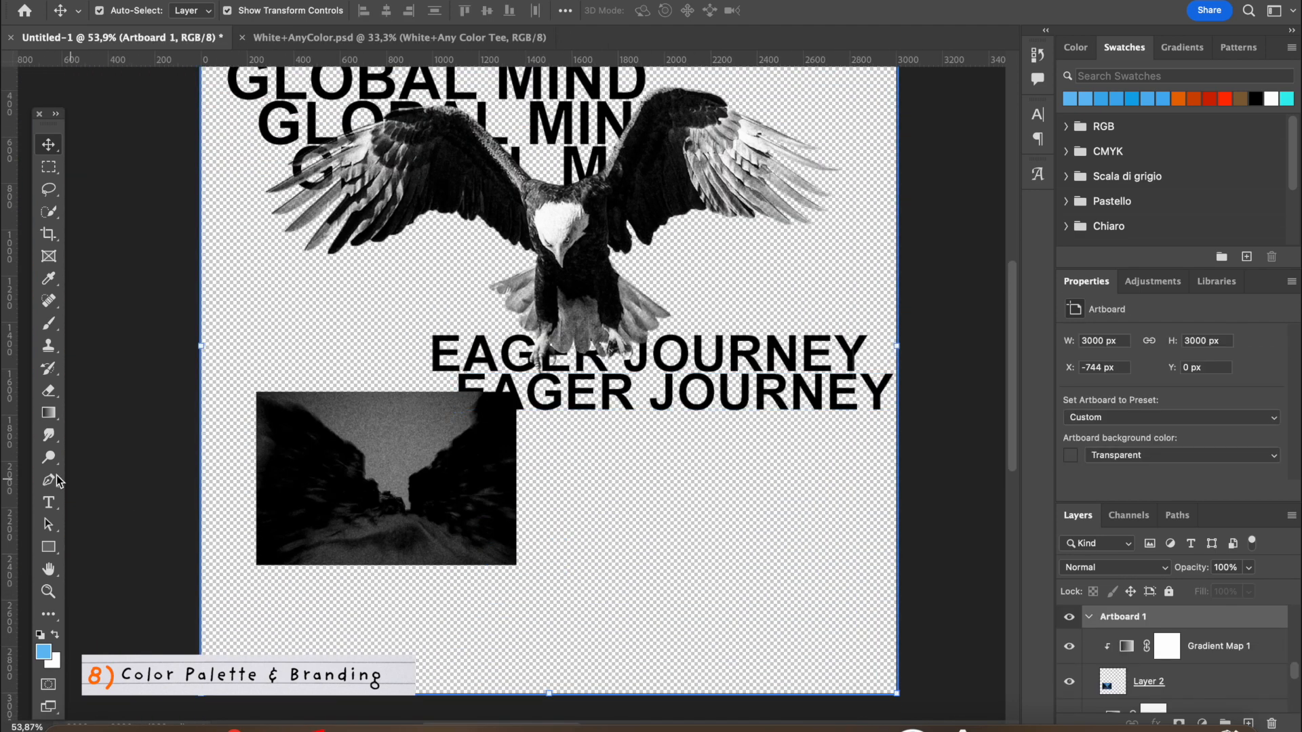
Create an 8 pt Arial Bold paragraph text box below the EAGER JOURNEY lines, beside the road photo.
drag(885, 624, 885, 628)
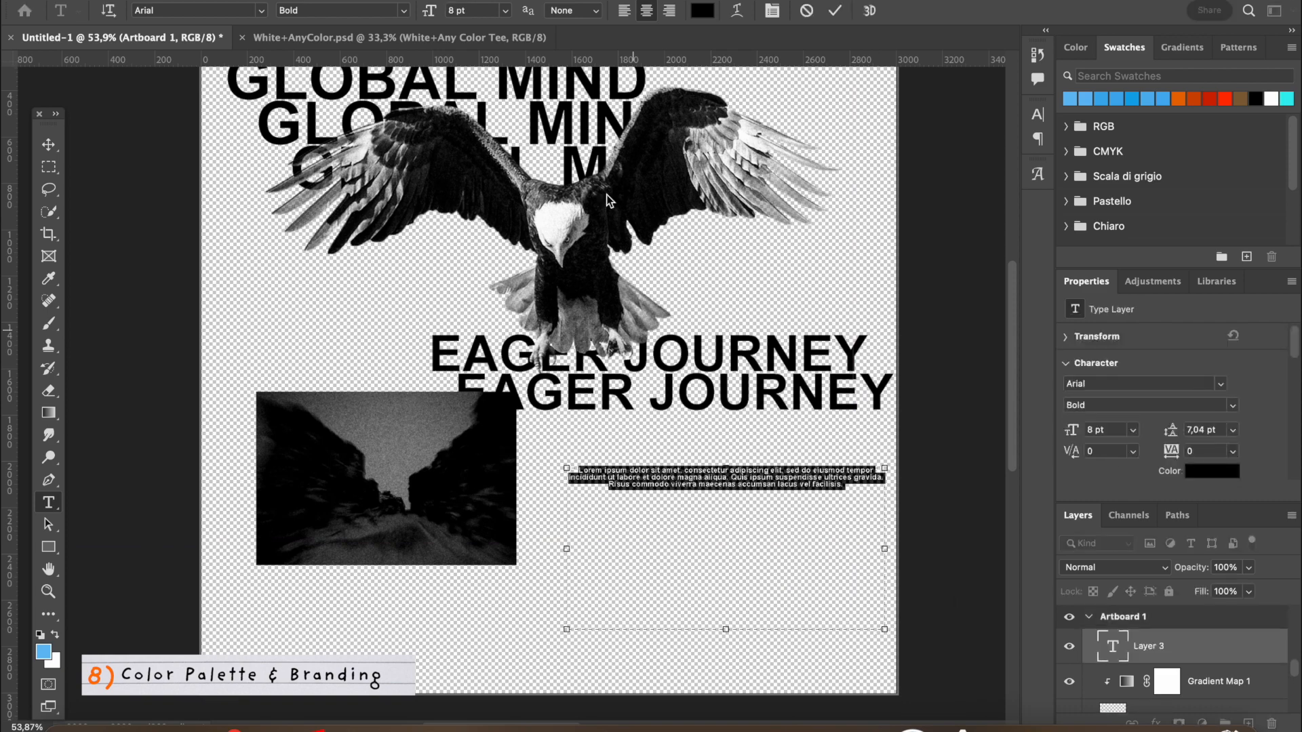
Switch to the browser and search Google for "eagle MOTION" in the new tab.
key(super+Tab)
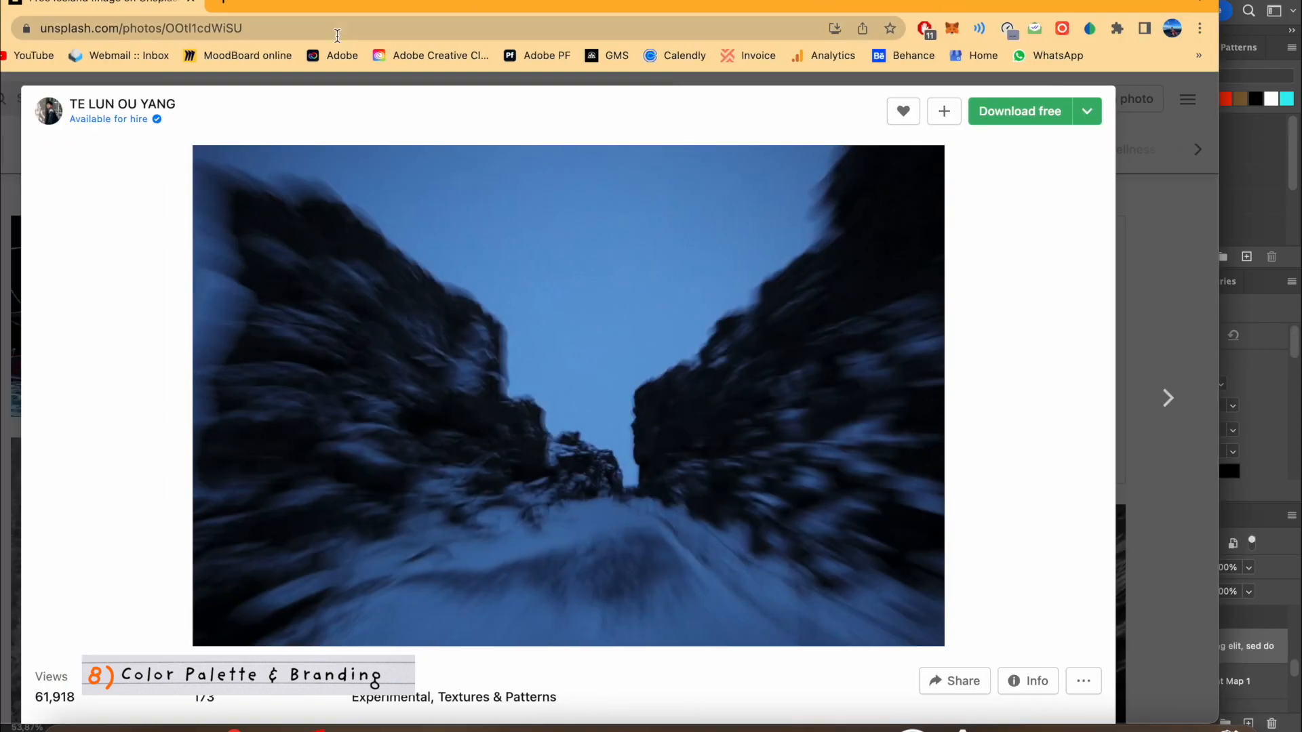
click(228, 7)
text(min)
key(Escape)
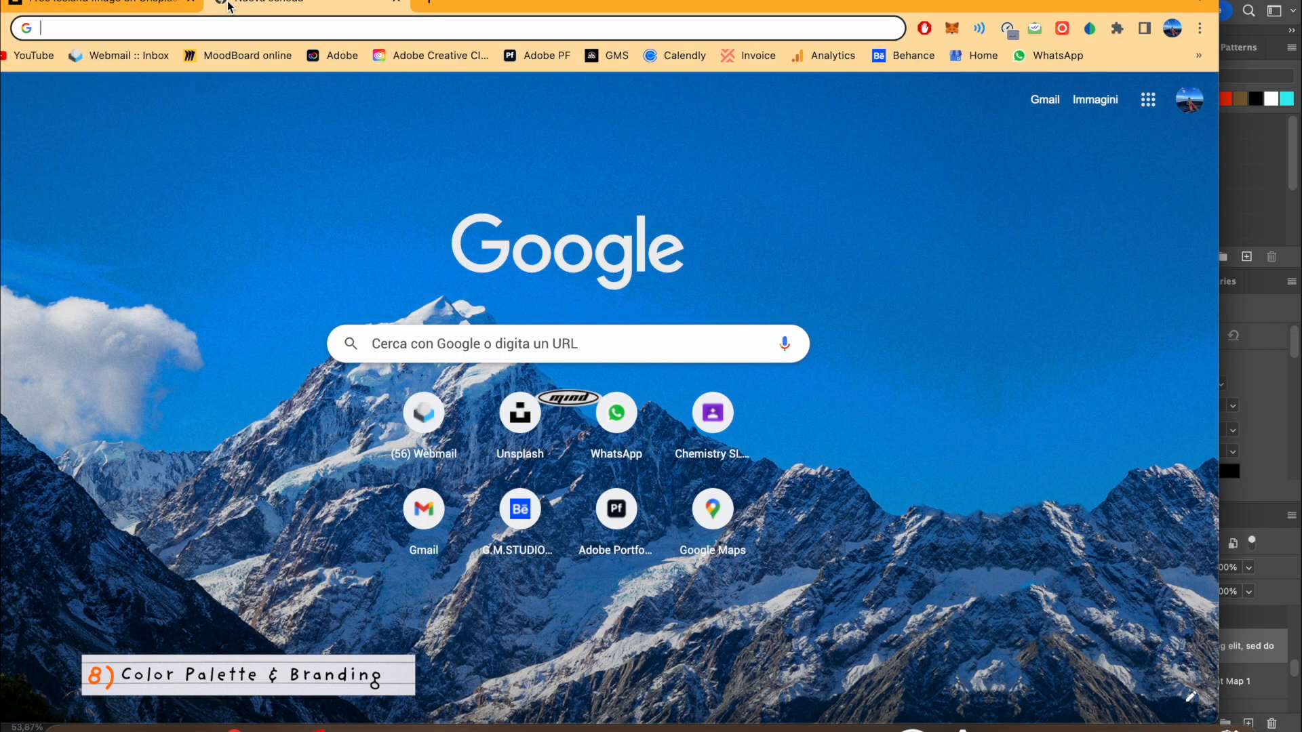
text(a)
key(BackSpace)
key(BackSpace)
text(eagle)
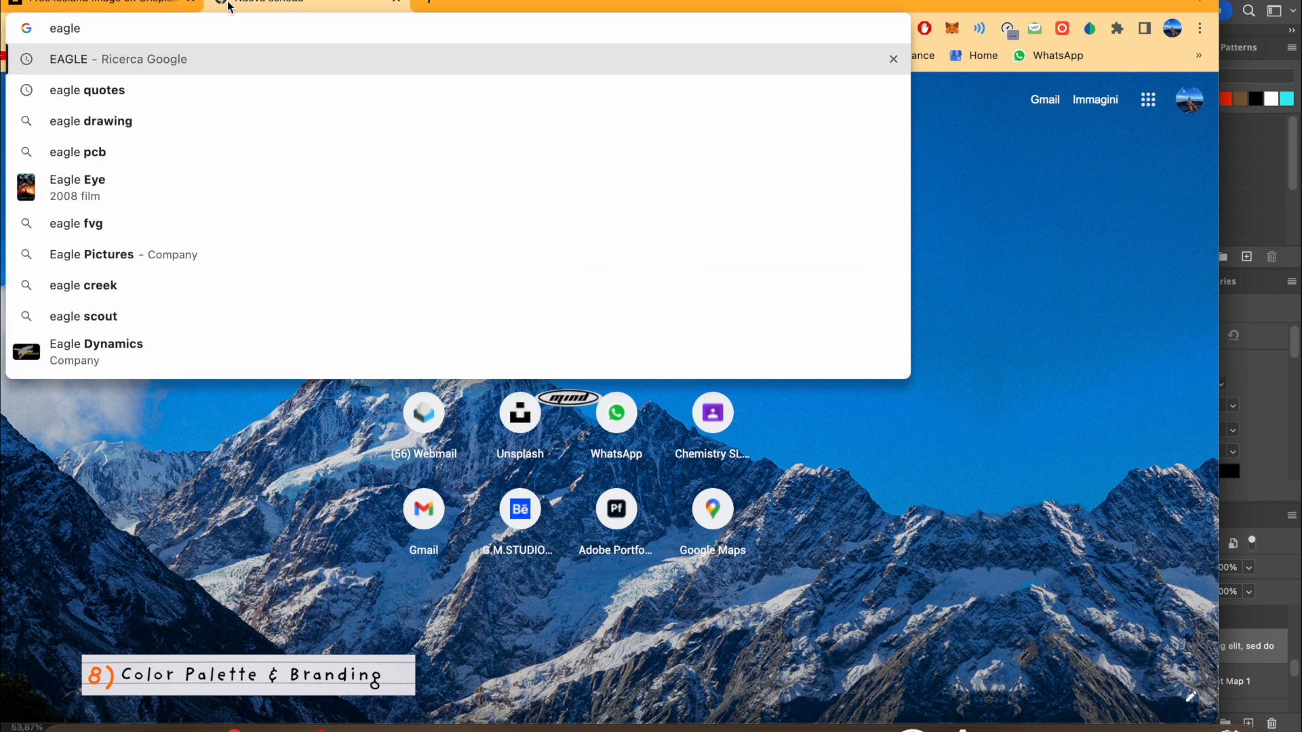
text( MOTION)
key(Return)
Refine the Google search to "eagle animal movement".
double_click(185, 115)
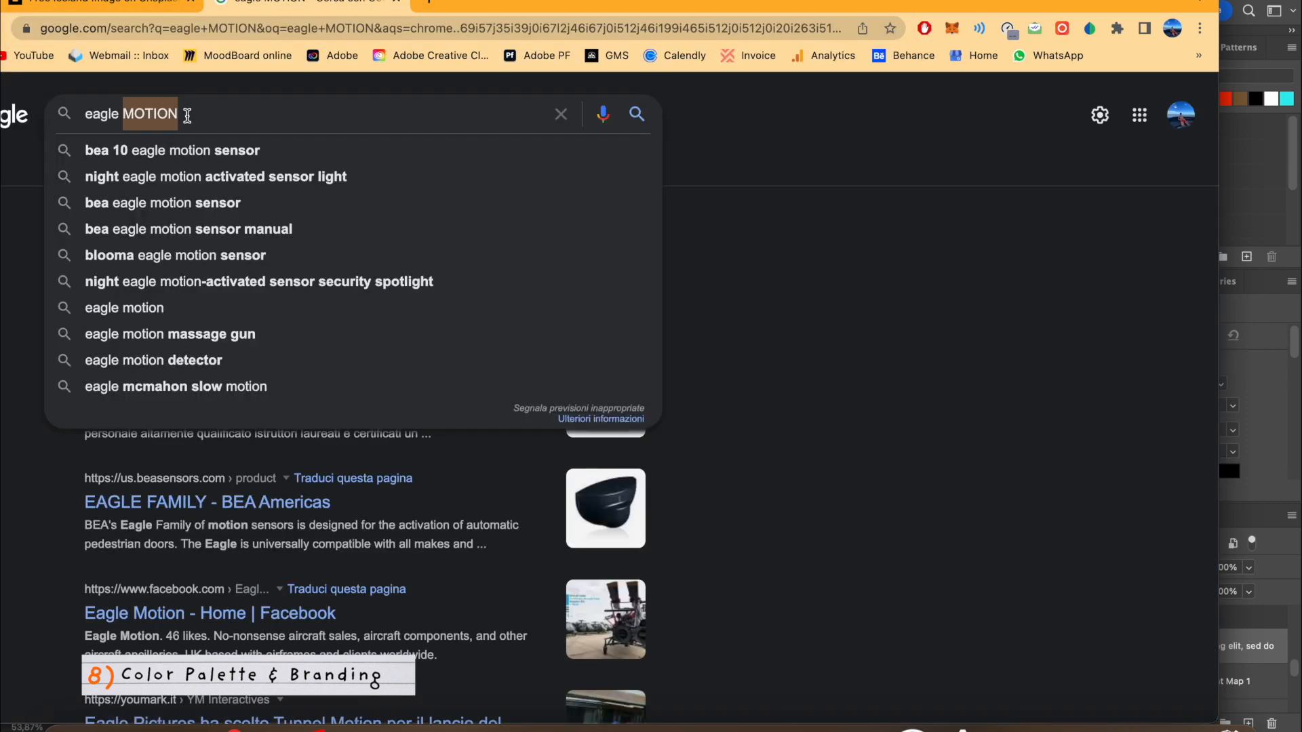
key(BackSpace)
key(Return)
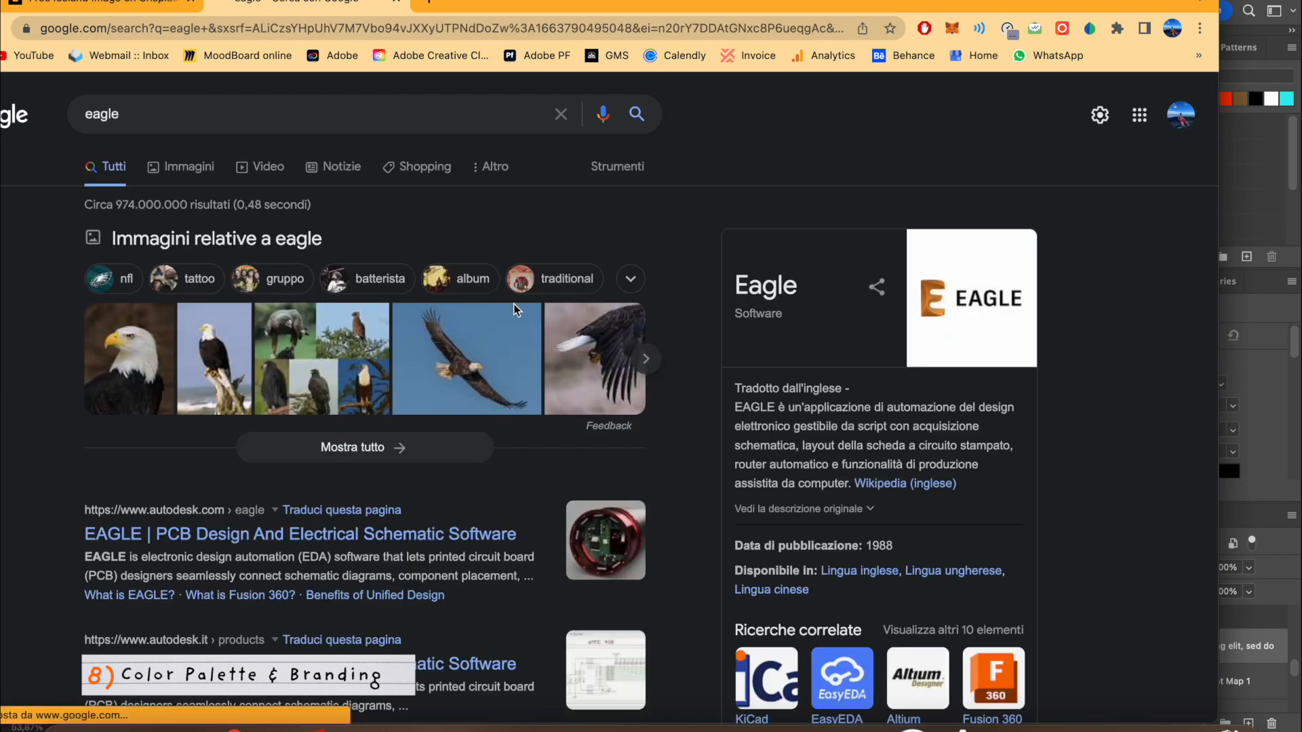
click(102, 116)
text(animal movement)
key(Return)
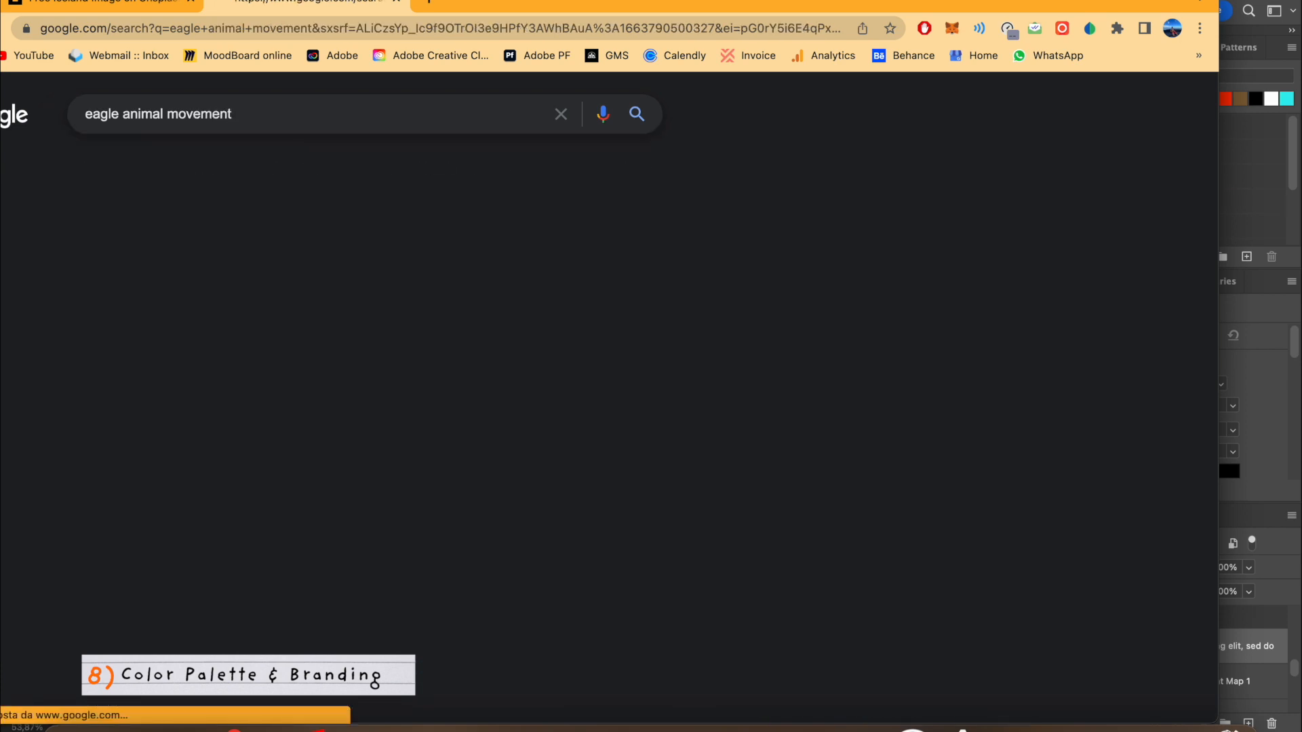
Expand the related question about the behaviour of an eagle and select its whole answer paragraph for copying.
click(270, 422)
click(270, 422)
click(258, 461)
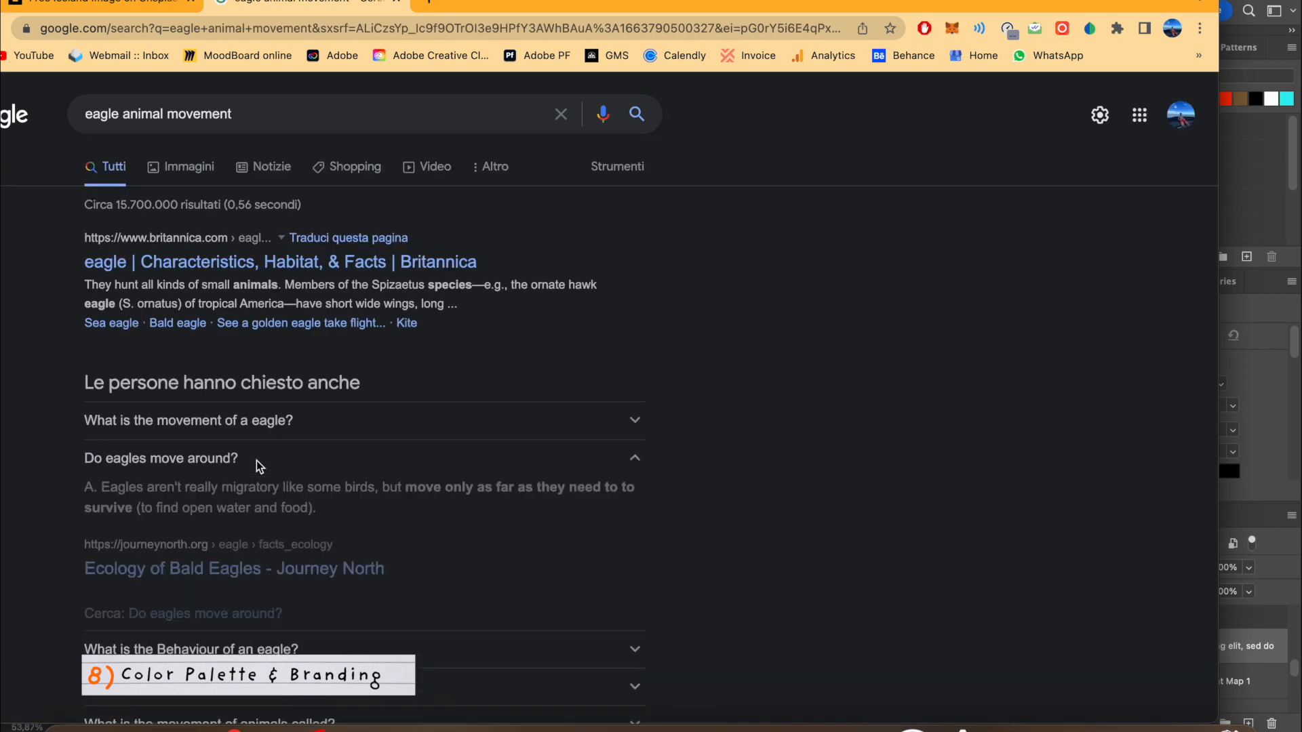
click(258, 463)
click(263, 503)
scroll(263, 502, down, 1)
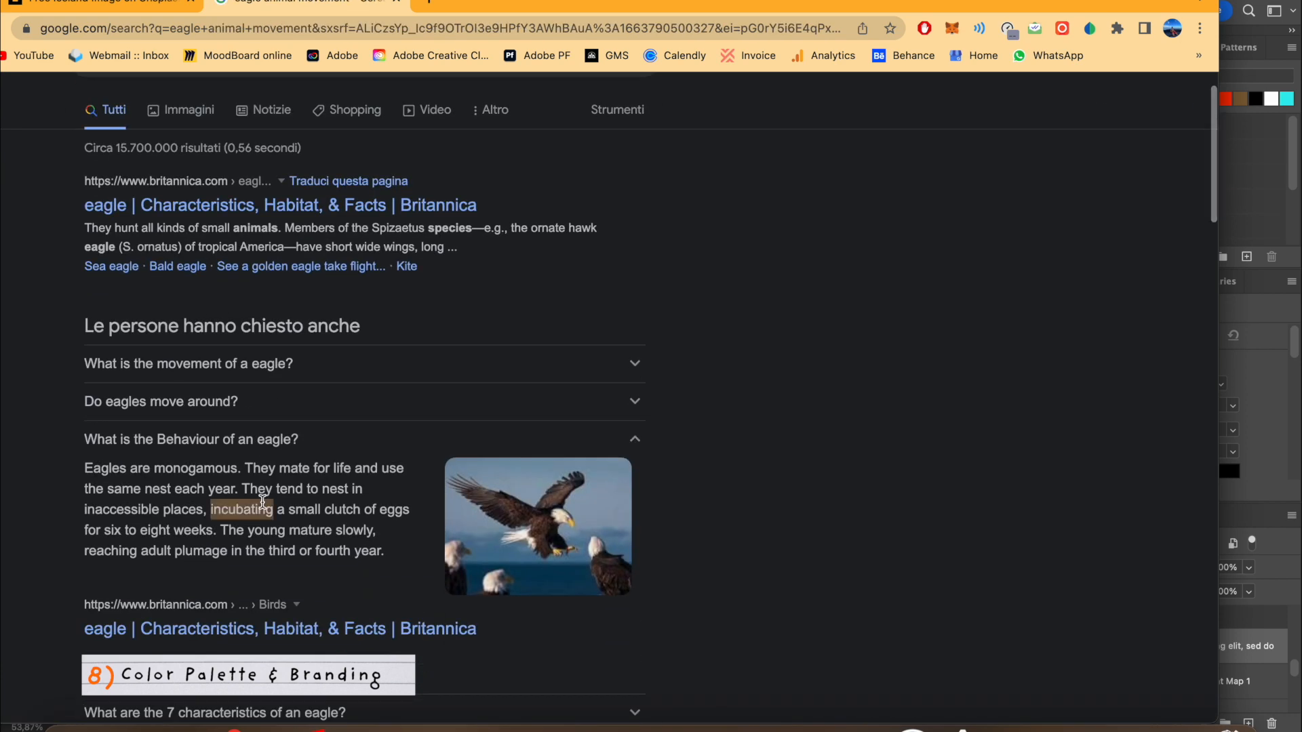
triple_click(263, 502)
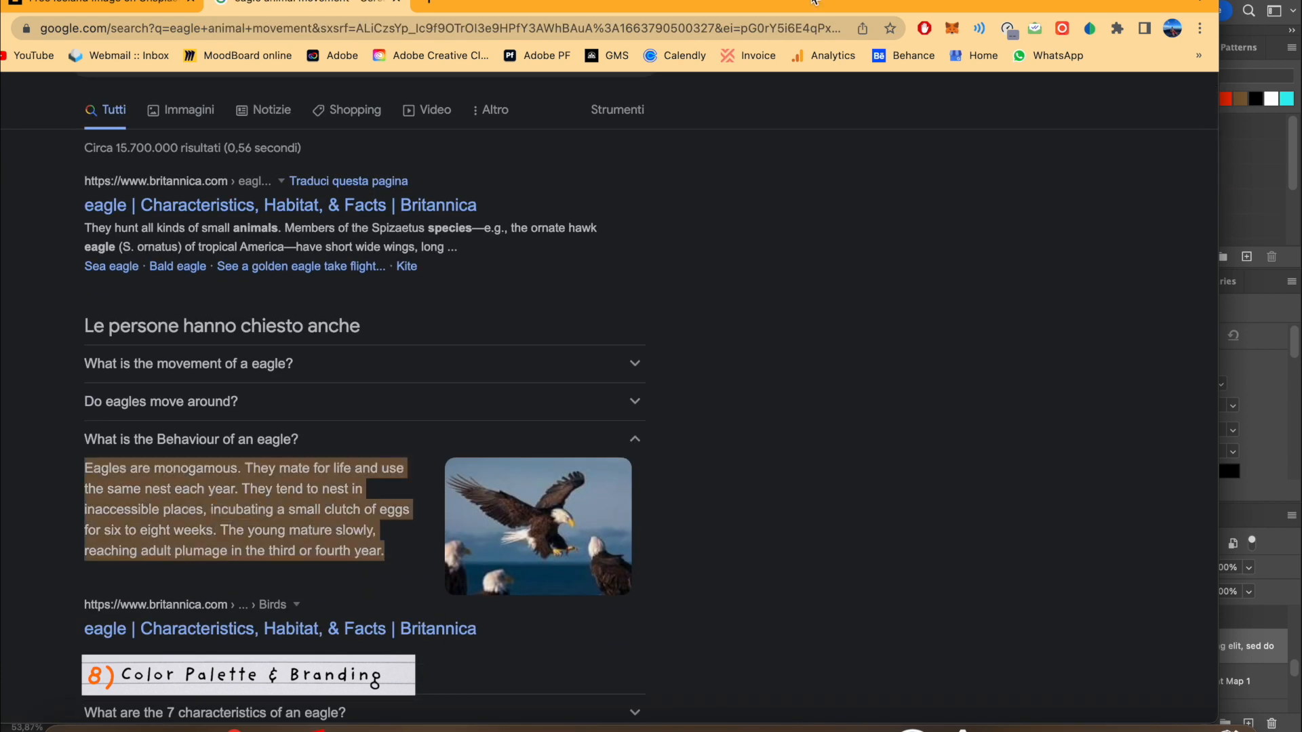
Back in Photoshop, replace the placeholder paragraph with the copied eagle text, right-aligned in a box about 1700 px wide.
key(ctrl+Right)
triple_click(720, 483)
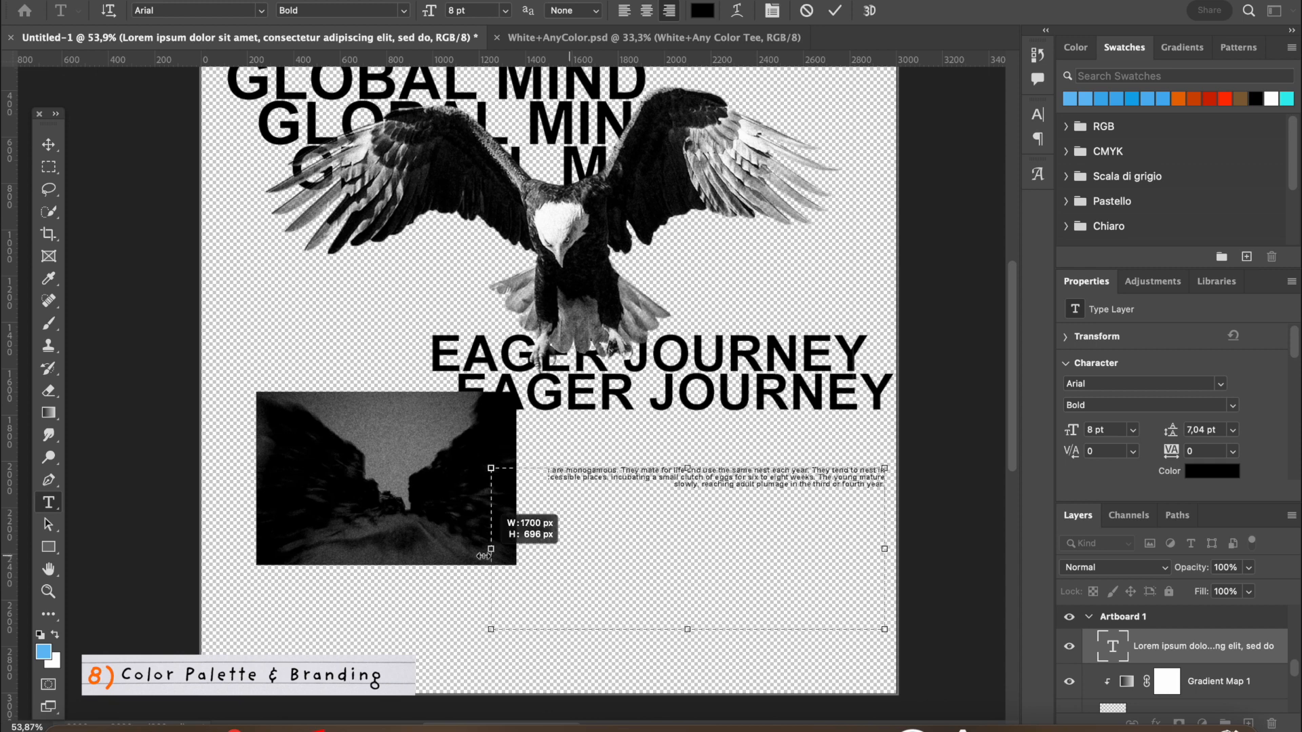
click(48, 145)
click(932, 481)
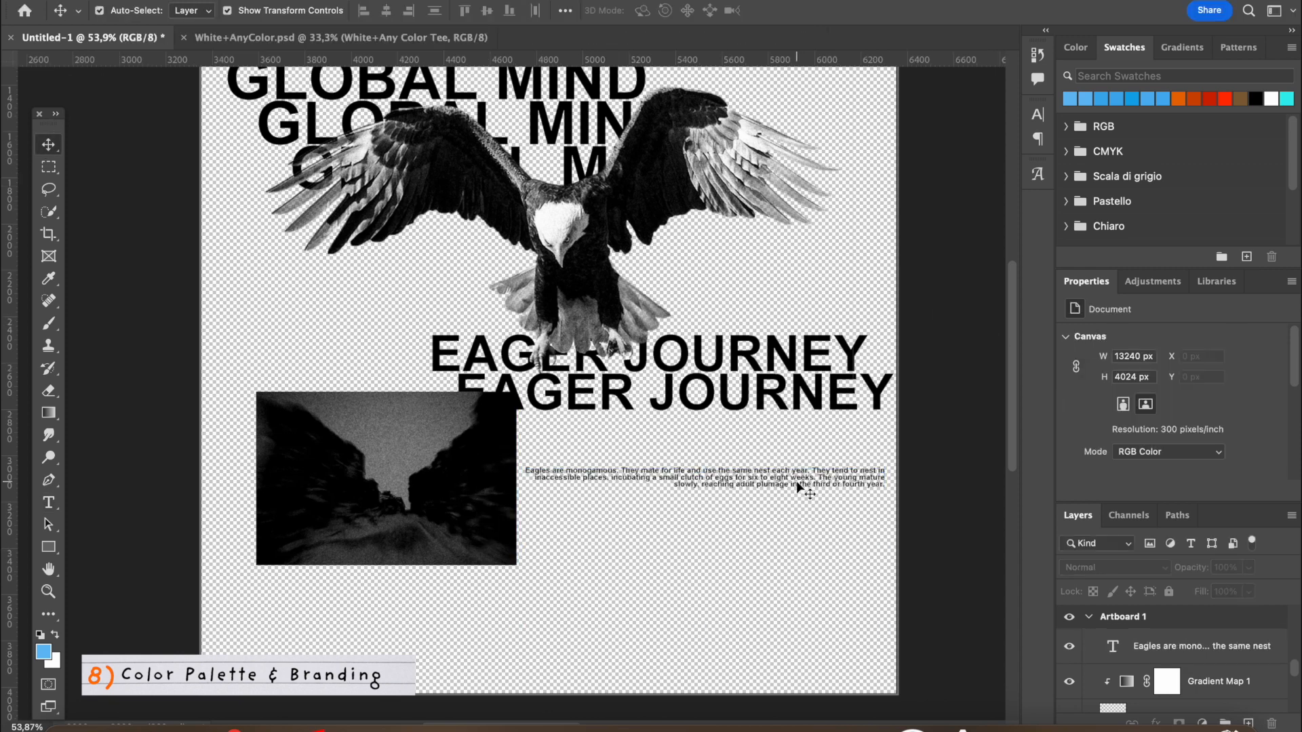
Move the eagle paragraph to the upper-right corner of the artboard, beside the first GLOBAL MIND line.
scroll(796, 481, up, 3)
drag(780, 586, 557, 668)
click(755, 568)
scroll(753, 570, down, 1)
scroll(753, 570, right, 2)
drag(537, 624, 755, 127)
scroll(756, 181, up, 3)
drag(746, 222, 750, 210)
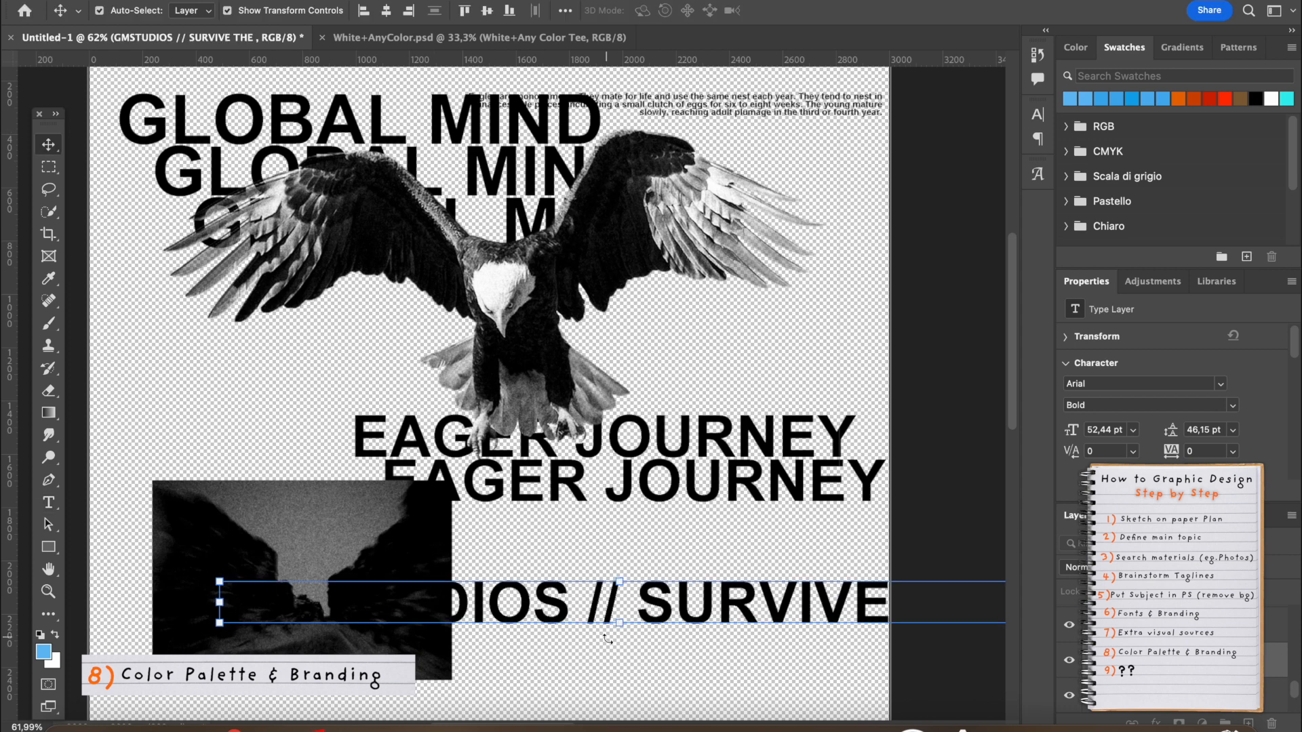
Replace the wording of the extra 16.72 pt text line beside the road photo with "BSD IN VCE, ITALY".
key(ctrl+a)
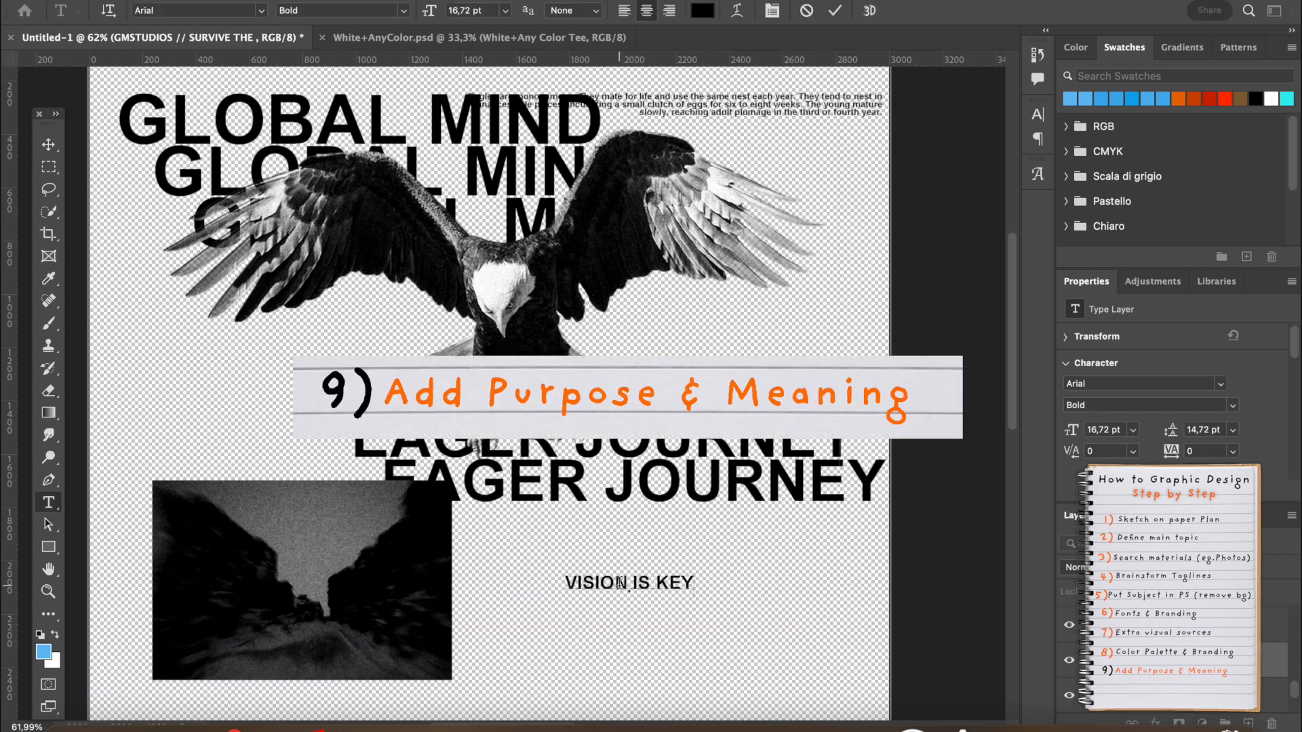
text(BSD IN VCE, ITALY)
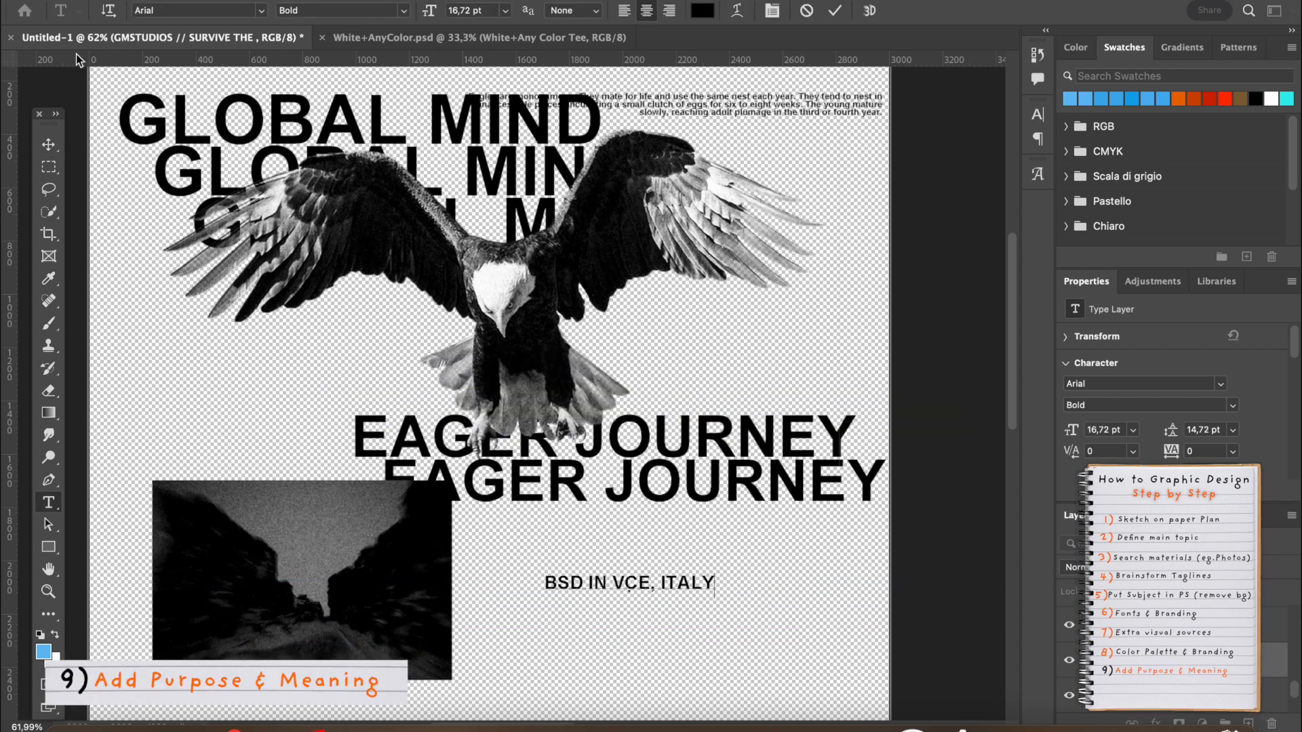
key(ctrl+Return)
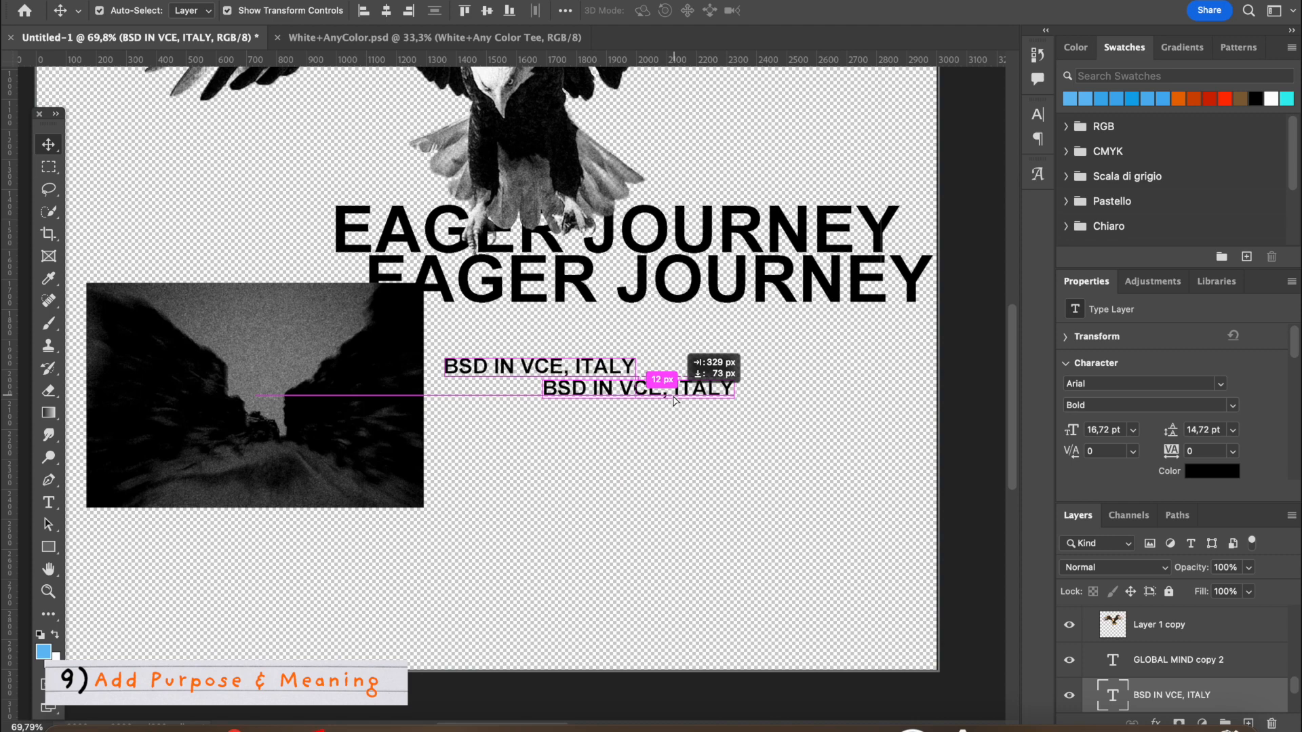
Replace the duplicated BSD IN VCE, ITALY line with "GLOBAL MIND INTERNATIONAL STUDIOS", extending to the artboard's right edge.
double_click(671, 392)
key(BackSpace)
drag(673, 401, 823, 389)
text(GLOBAL MIND INTERNATIONAL STUDIOS)
key(super+Return)
key(v)
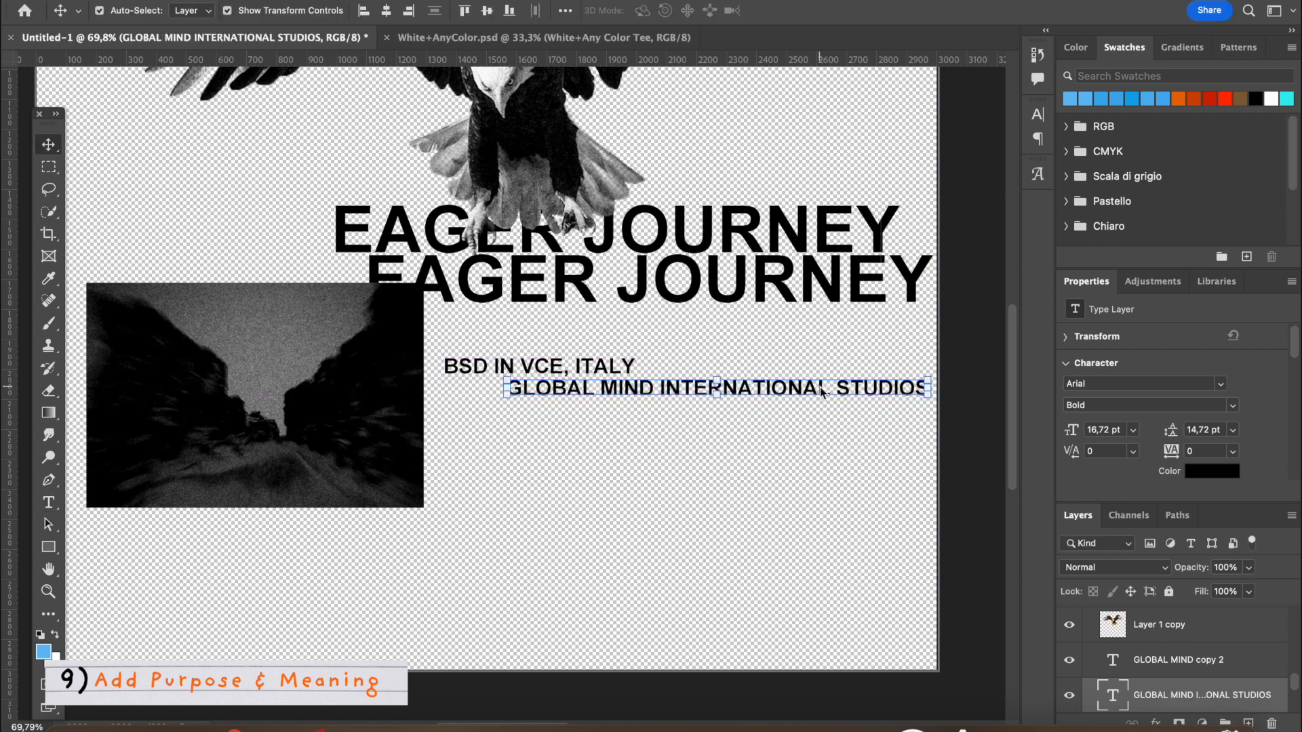
Stack three staggered GLOBAL MIND INTERNATIONAL STUDIOS lines directly below EAGER JOURNEY, each shifted further toward the road photo.
scroll(637, 420, up, 3)
drag(638, 475, 628, 531)
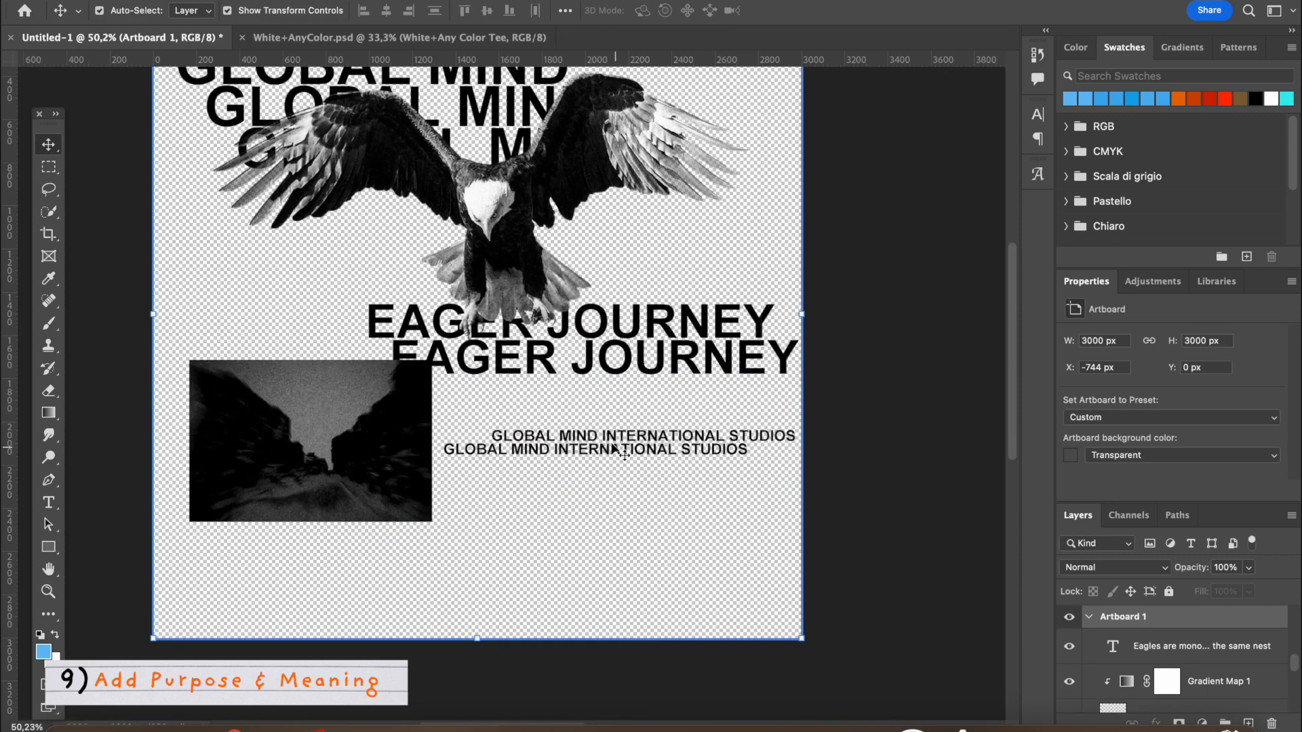
click(625, 352)
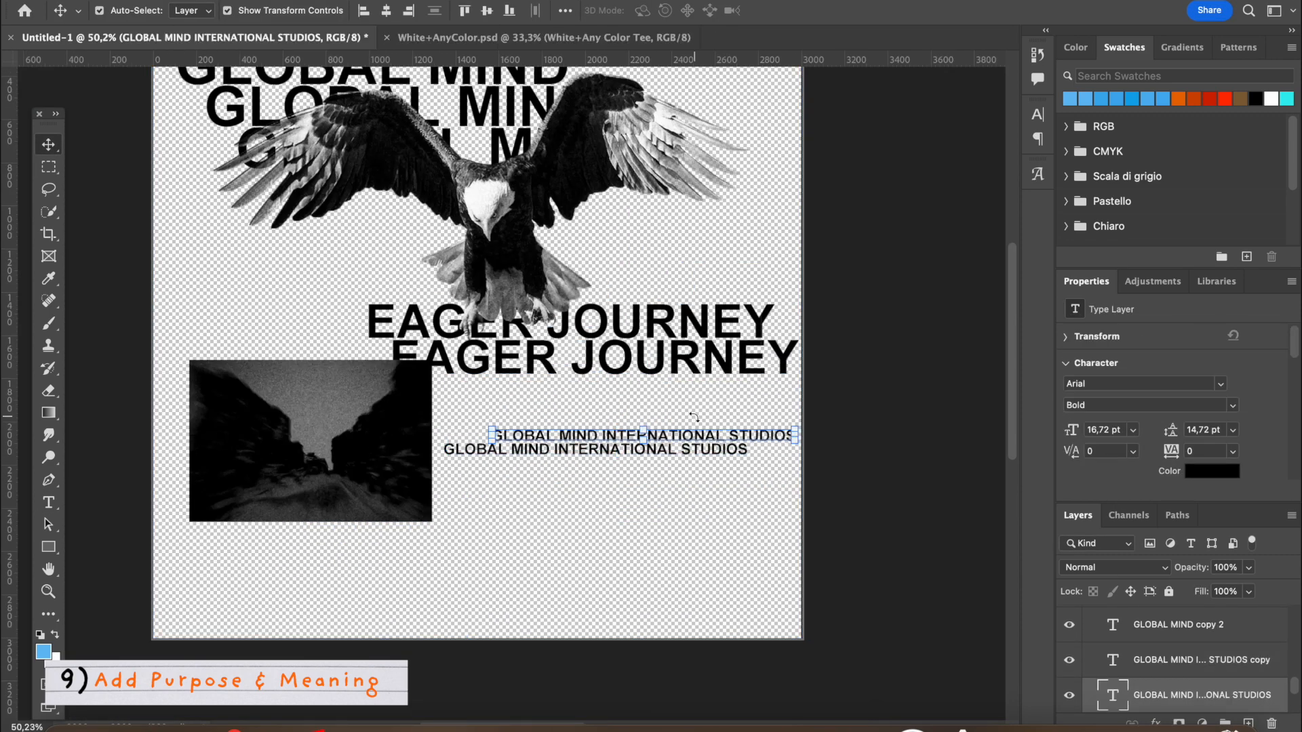
drag(624, 352, 611, 360)
scroll(705, 519, up, 3)
click(705, 519)
drag(612, 417, 572, 439)
click(572, 525)
scroll(571, 524, down, 5)
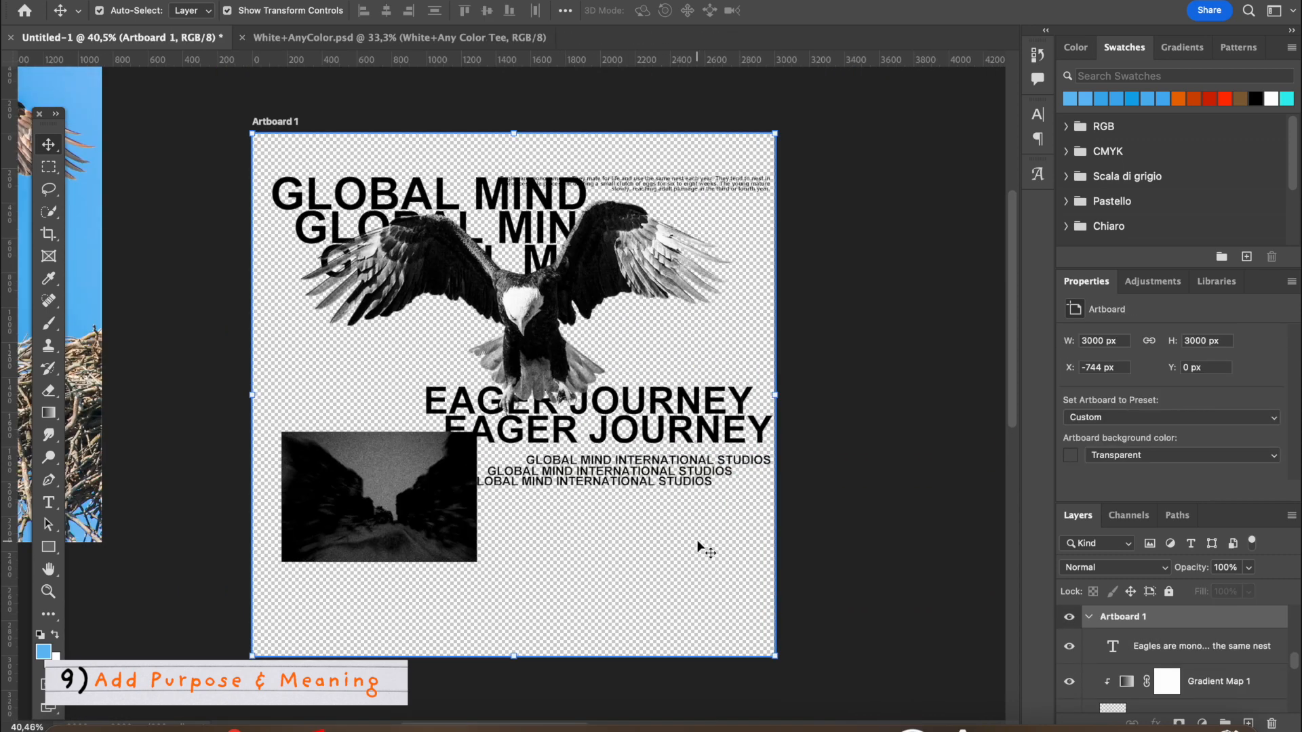
Duplicate a GLOBAL MIND INTERNATIONAL STUDIOS line below the stack and replace its text with "SP".
scroll(596, 471, up, 4)
drag(597, 487, 649, 537)
double_click(668, 535)
text(SPE)
key(BackSpace)
key(super+a)
Try the Stretch Pro font on the short text below the three small lines.
click(182, 11)
text(STREY)
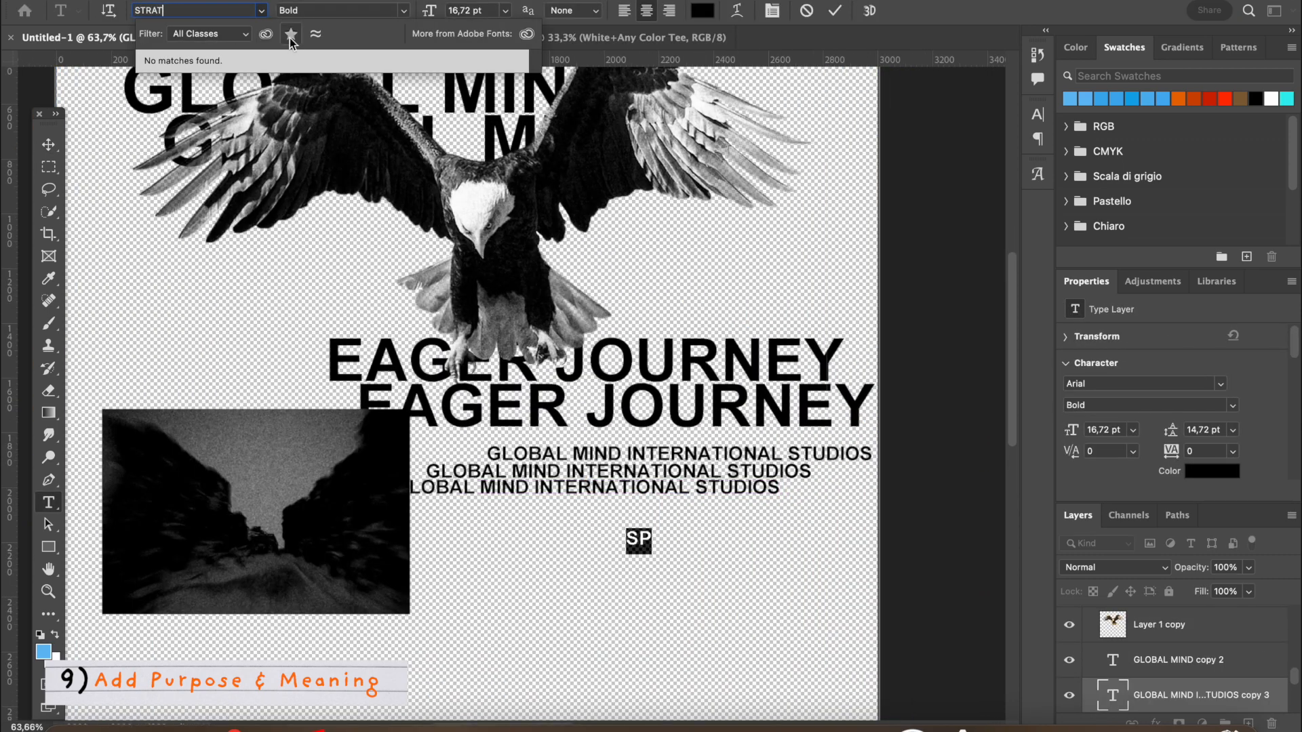
key(BackSpace)
click(387, 93)
click(658, 541)
click(261, 11)
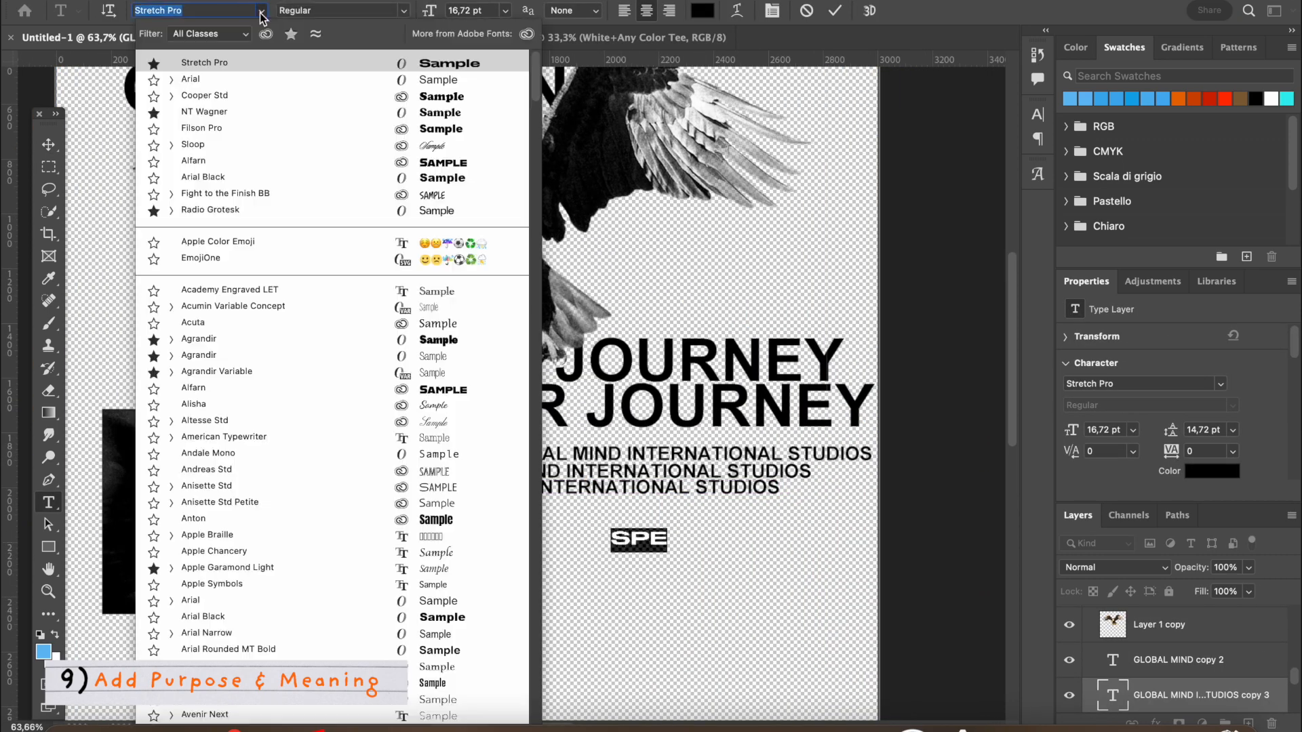
click(358, 64)
Shorten the text to "S" and set it in Neothic from the favourite fonts.
text(SPEE)
key(BackSpace)
key(BackSpace)
key(BackSpace)
key(super+a)
click(261, 11)
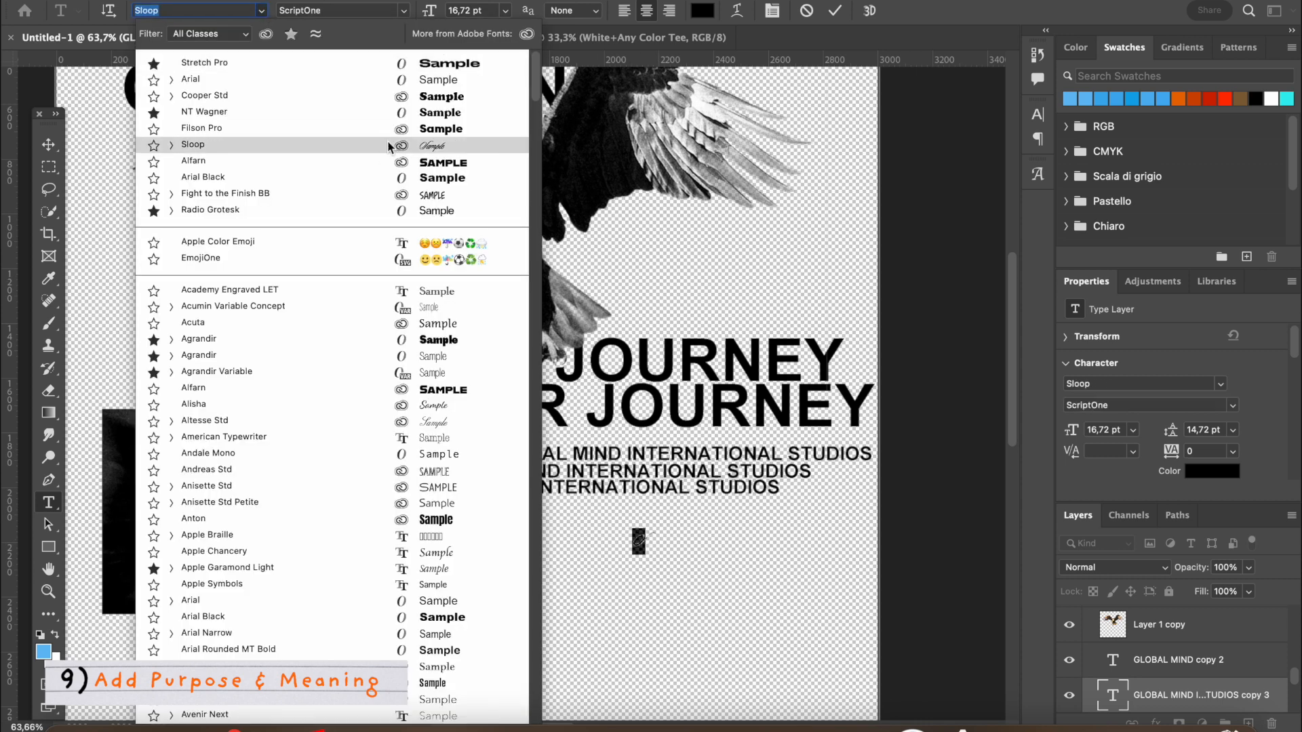
click(291, 35)
scroll(466, 434, up, 5)
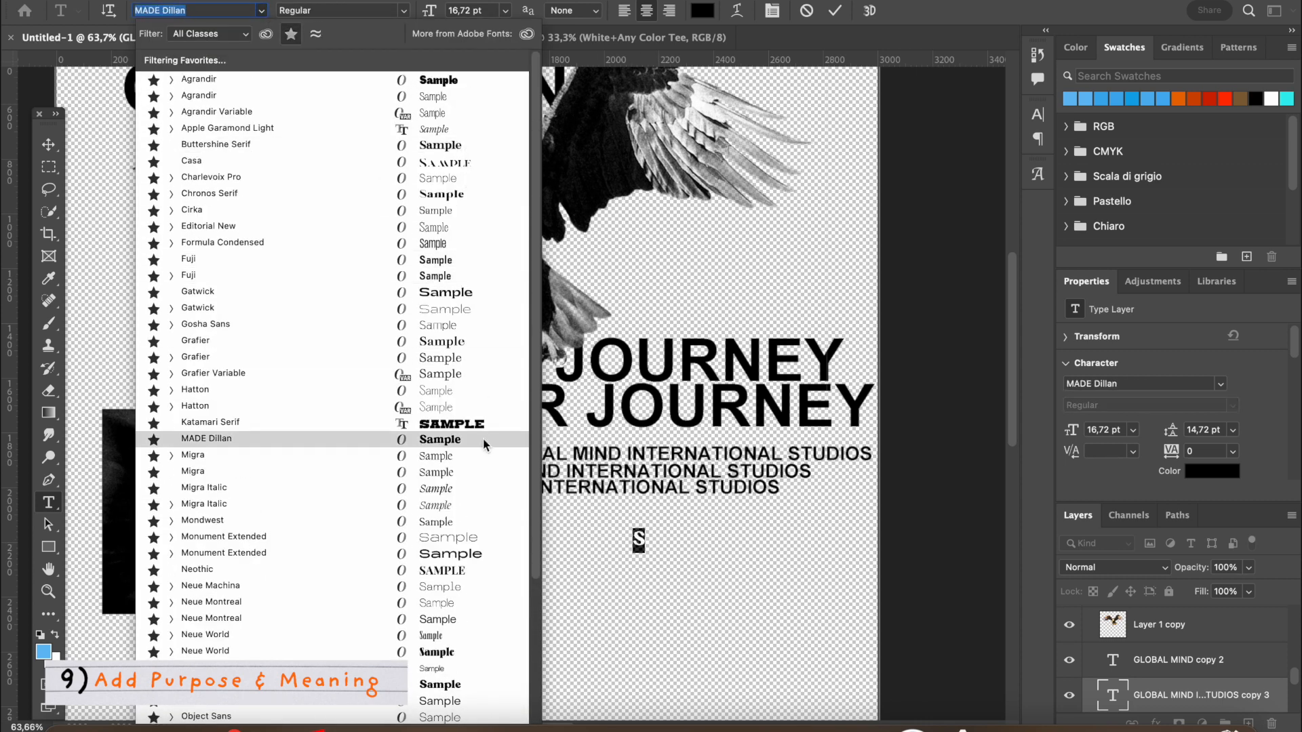
click(468, 570)
text(THE LIFE OF PABLO OLB)
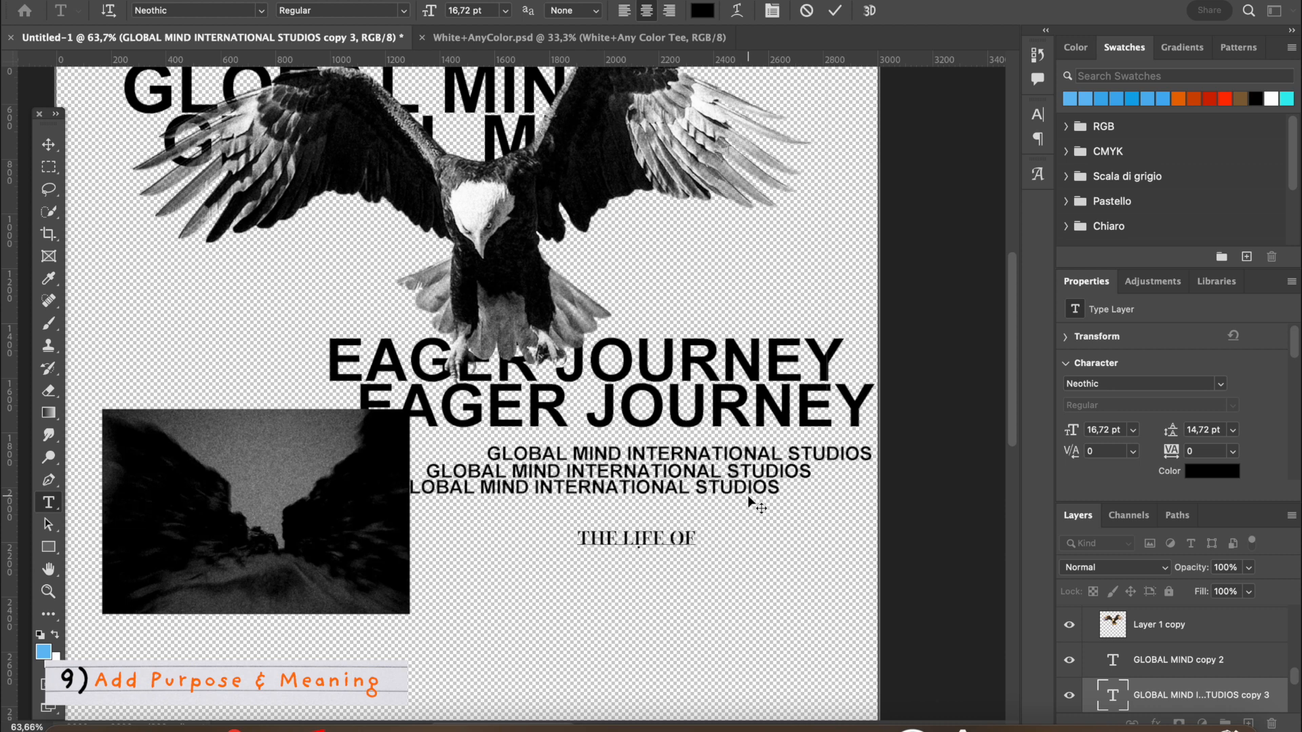
key(BackSpace)
key(BackSpace)
key(BackSpace)
key(BackSpace)
key(BackSpace)
key(BackSpace)
key(BackSpace)
key(BackSpace)
key(BackSpace)
key(BackSpace)
key(BackSpace)
key(BackSpace)
key(BackSpace)
key(BackSpace)
key(BackSpace)
key(BackSpace)
key(BackSpace)
key(BackSpace)
key(BackSpace)
key(BackSpace)
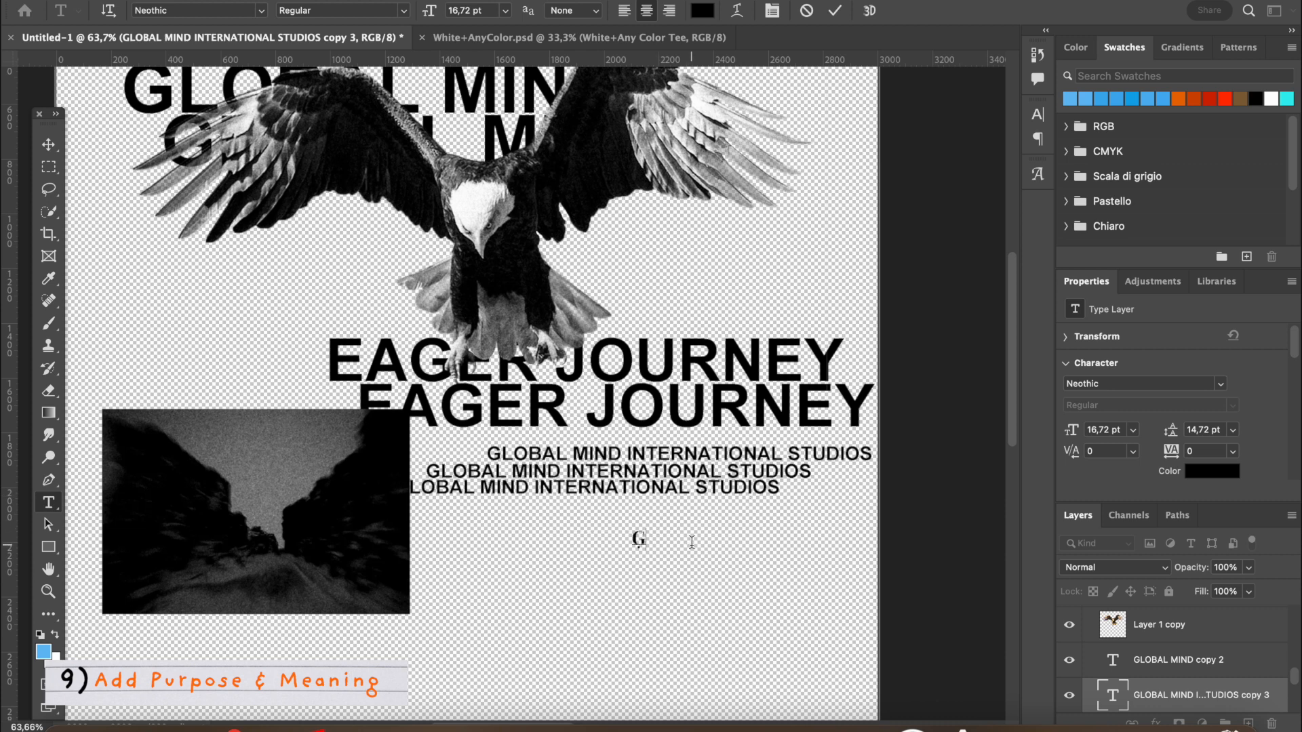
Enter "GM-INT-STUDIOS" in the text line, enlarge it and place it near the artboard's right edge below the small lines.
text(GM-INT-STUDIOS)
click(48, 145)
drag(724, 546, 841, 559)
drag(793, 543, 806, 588)
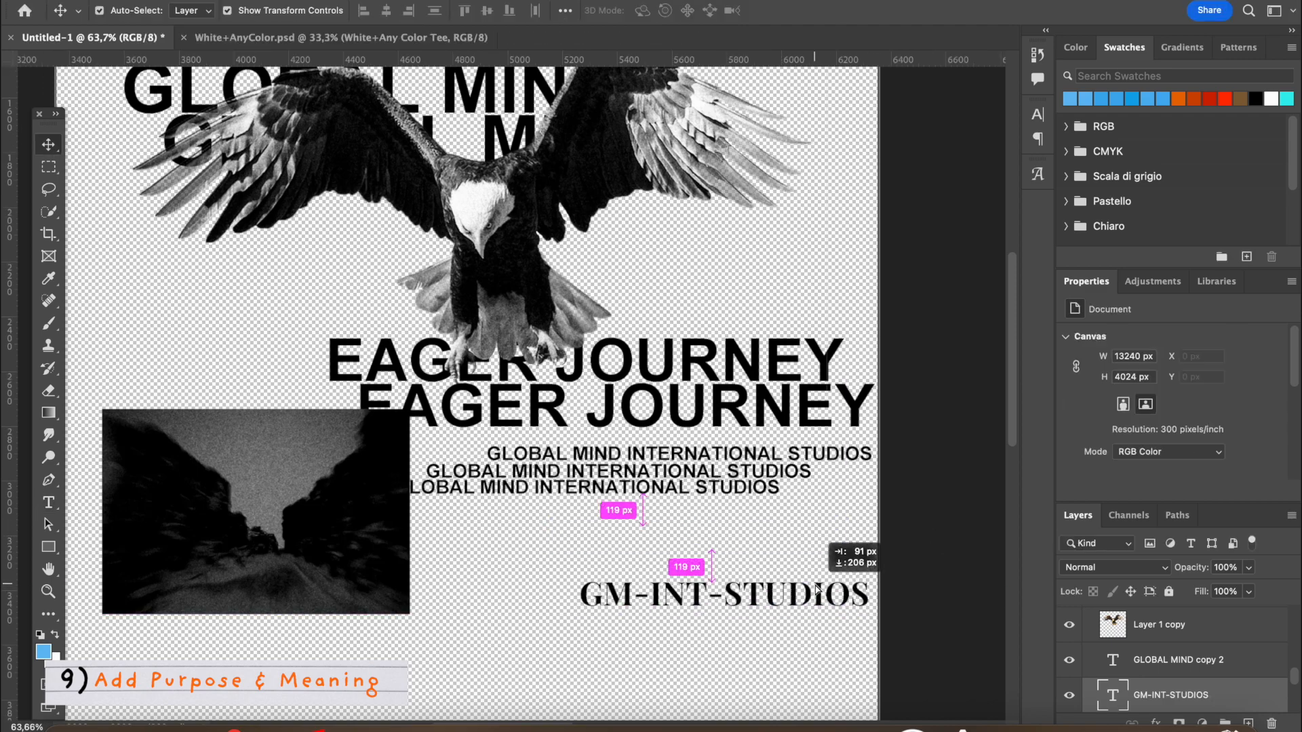
Change the GM-INT-STUDIOS text to a plain, light sans-serif font.
double_click(726, 594)
click(261, 10)
click(425, 94)
click(652, 567)
Move GM-INT-STUDIOS up beneath the eagle's right-hand wing and stack it with a slightly offset duplicate.
drag(663, 503, 662, 299)
key(super+plus)
click(712, 326)
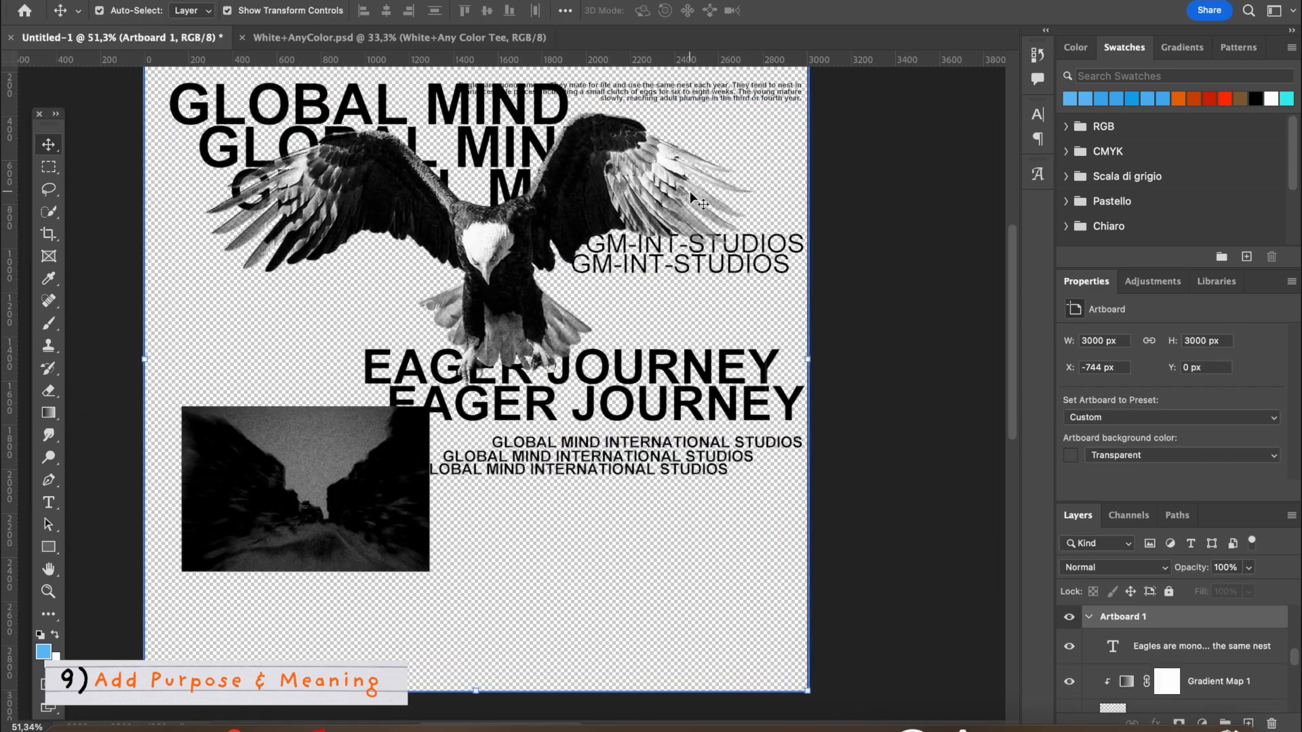
drag(802, 277, 790, 243)
drag(1165, 672, 1177, 680)
click(935, 305)
scroll(936, 305, up, 10)
scroll(935, 305, down, 12)
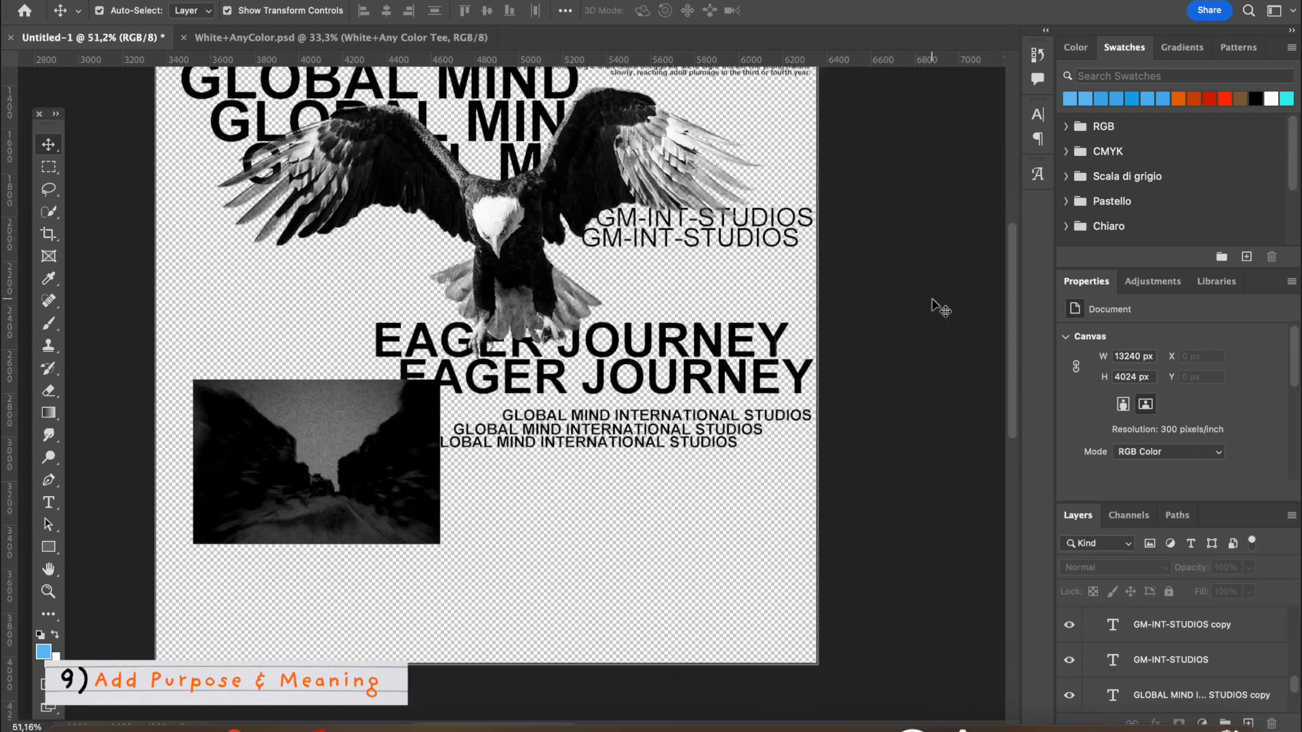
Duplicate a GLOBAL MIND INTERNATIONAL STUDIOS line and place it below the eagle's left-hand wing.
drag(727, 123, 682, 500)
double_click(683, 510)
click(48, 145)
drag(644, 577, 366, 284)
double_click(366, 285)
Replace the wording of the line below the left-hand wing with "GMSTUDIOS PRESENTS".
key(super+a)
text(EAGLE)
scroll(367, 270, up, 1)
scroll(369, 273, up, 5)
key(BackSpace)
key(BackSpace)
key(BackSpace)
key(BackSpace)
key(BackSpace)
text(GMSTUDIOS PRESENTS)
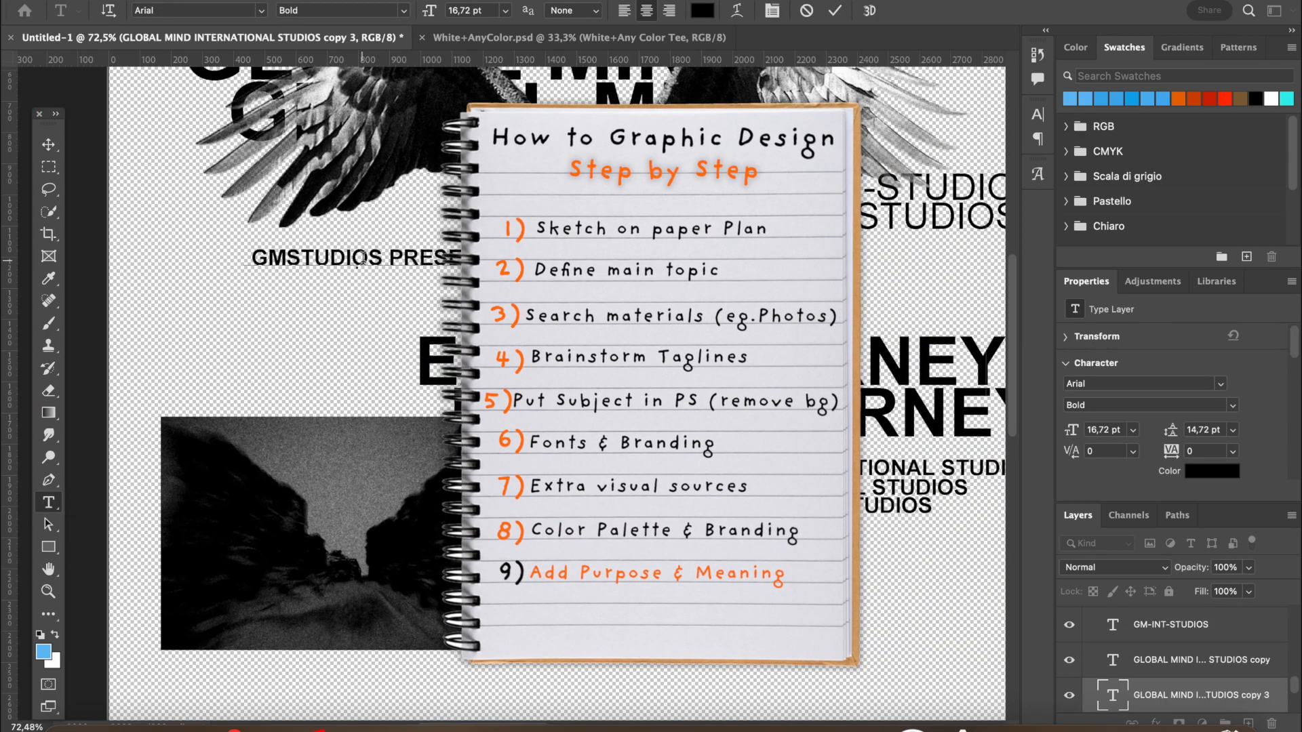
click(48, 144)
key(Return)
Duplicate the GMSTUDIOS PRESENTS line slightly below itself and replace its text with "GMS".
drag(484, 251, 424, 313)
scroll(509, 249, up, 2)
scroll(509, 249, left, 3)
double_click(424, 313)
key(super+a)
text(GMS)
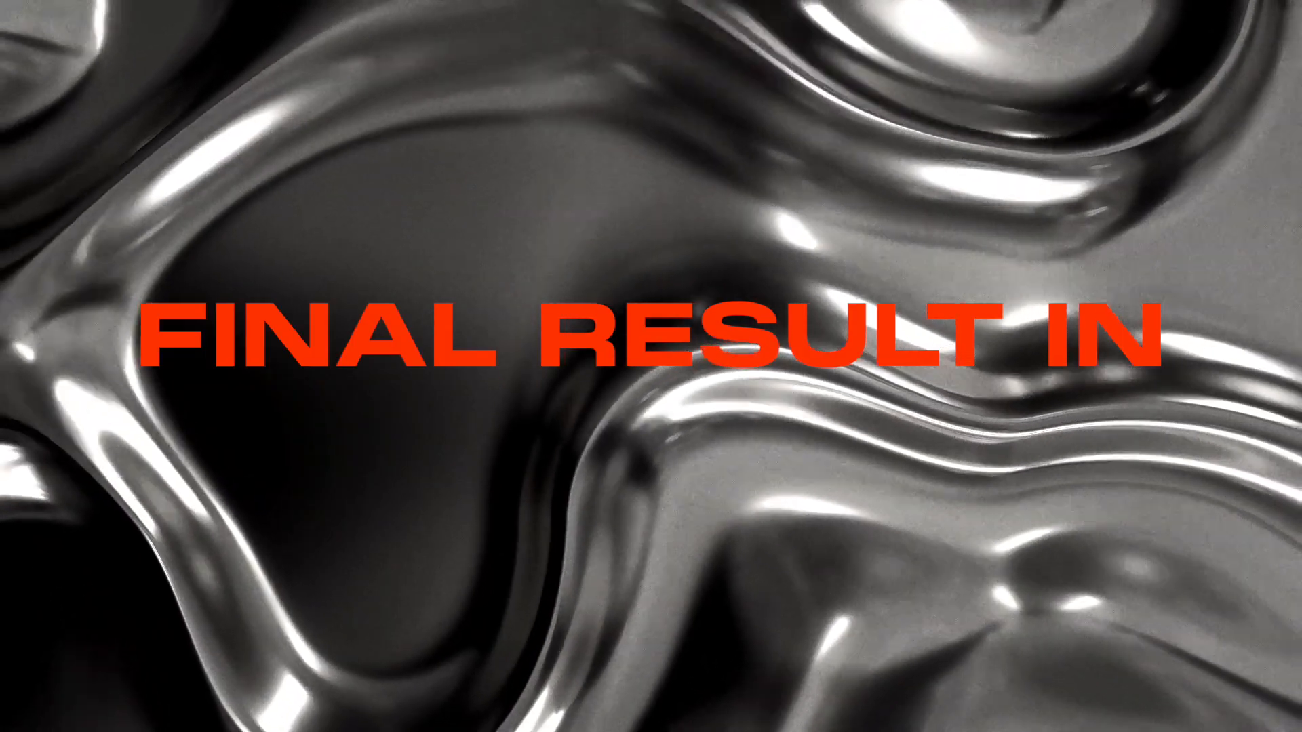